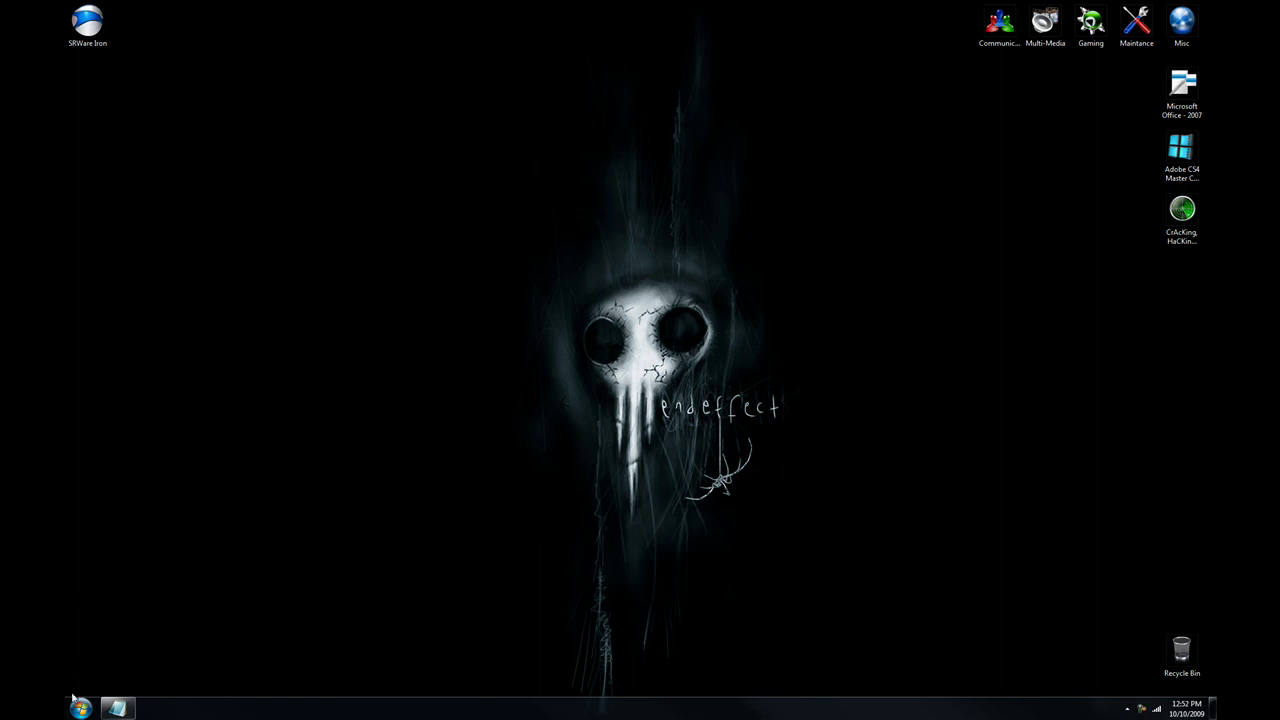
Step: Launch System Configuration and widen the Manufacturer and Startup Item columns to show full names
{"action": "left_click", "coordinate": [80, 708]}
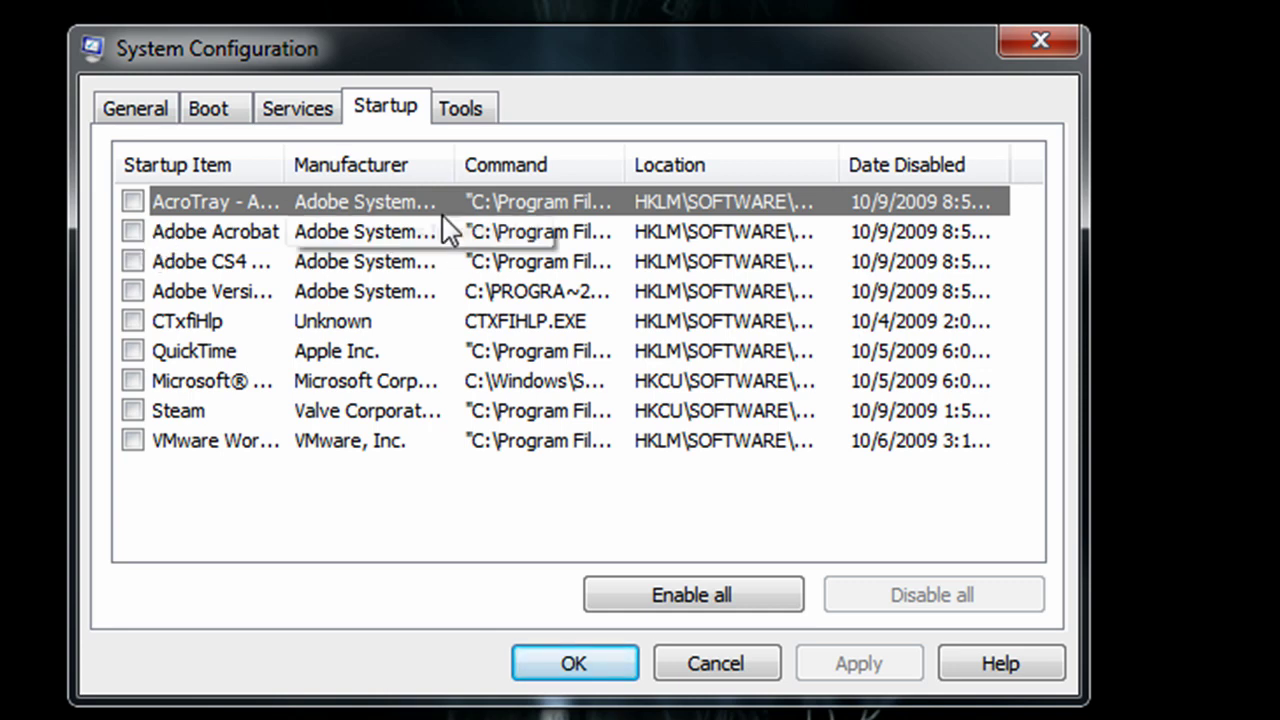
{"action": "left_click_drag", "start_coordinate": [452, 165], "coordinate": [671, 160]}
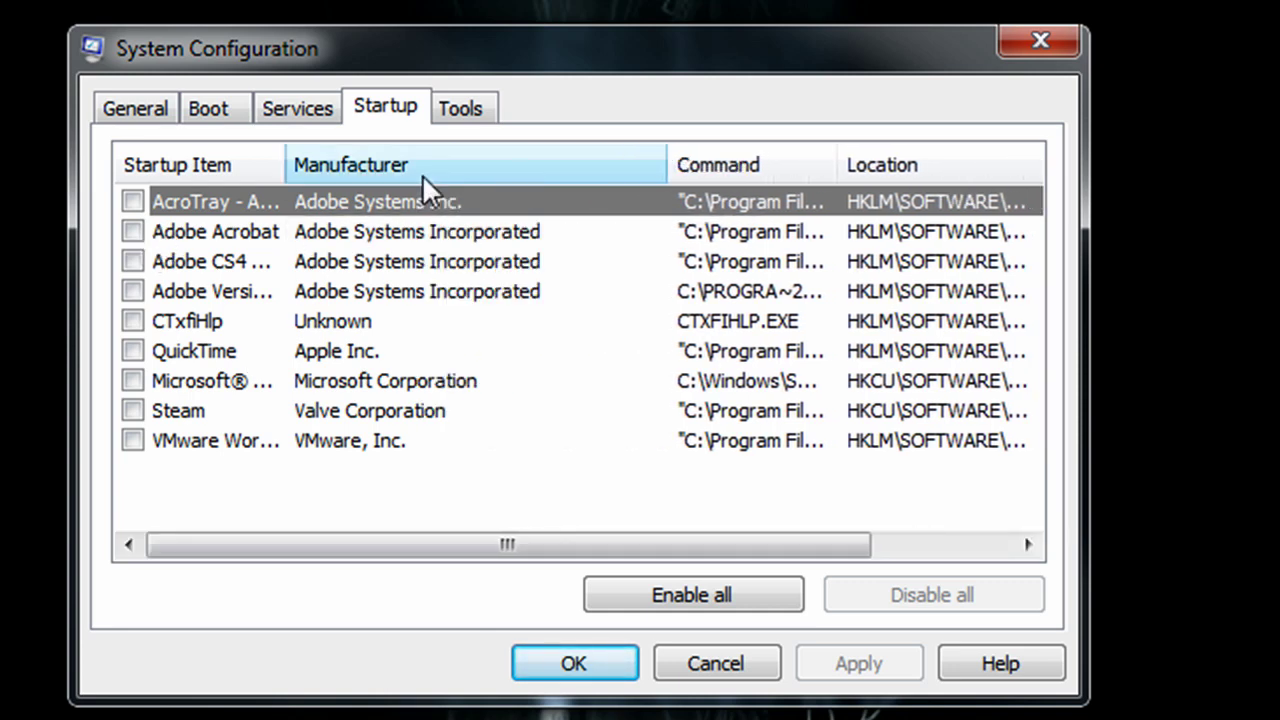
{"action": "left_click_drag", "start_coordinate": [287, 165], "coordinate": [469, 157]}
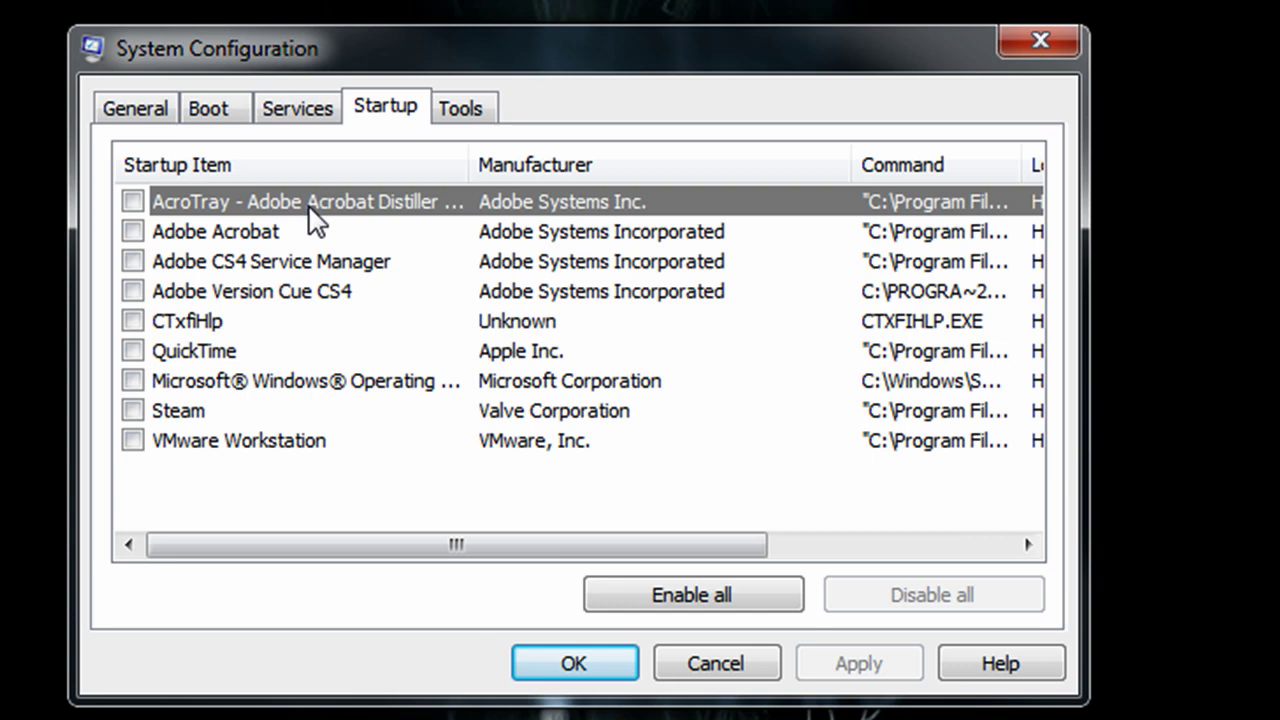
Step: Select the startup entries in turn: AcroTray, Adobe Acrobat, CTxfiHlp, Version Cue CS4, QuickTime, CS4 Service Manager
{"action": "left_click", "coordinate": [307, 440], "text": "shift"}
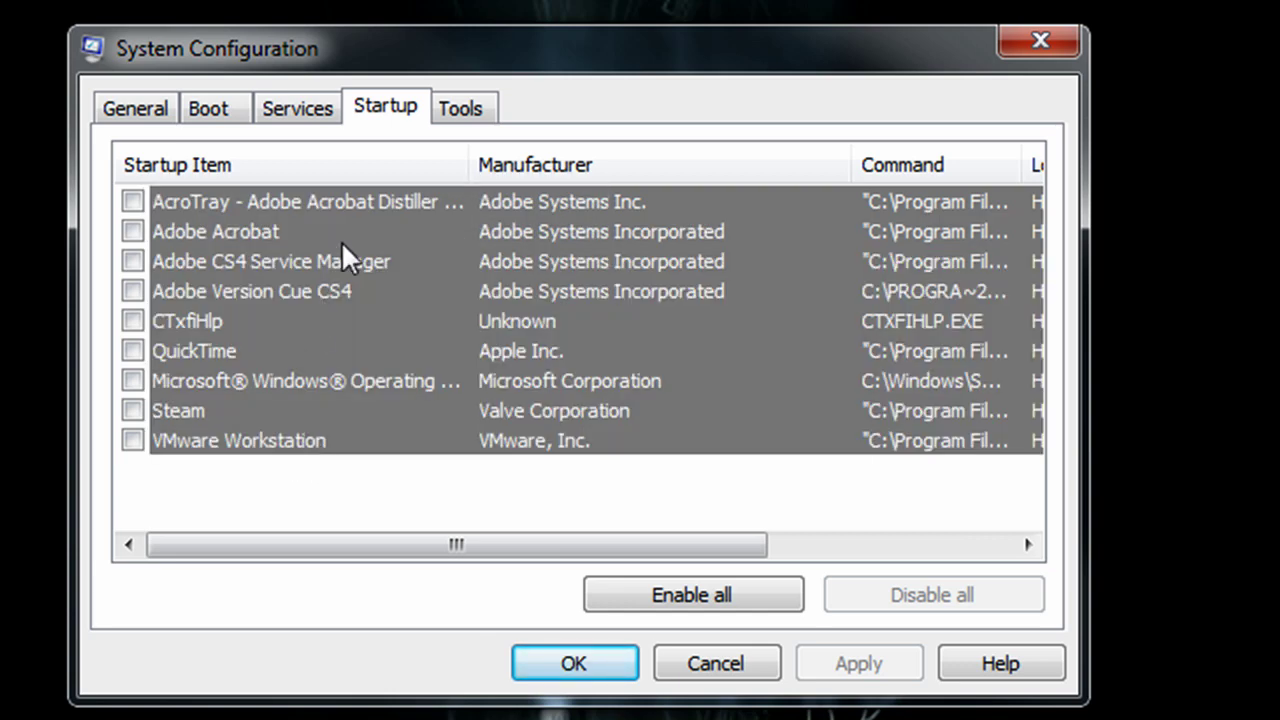
{"action": "left_click", "coordinate": [394, 206]}
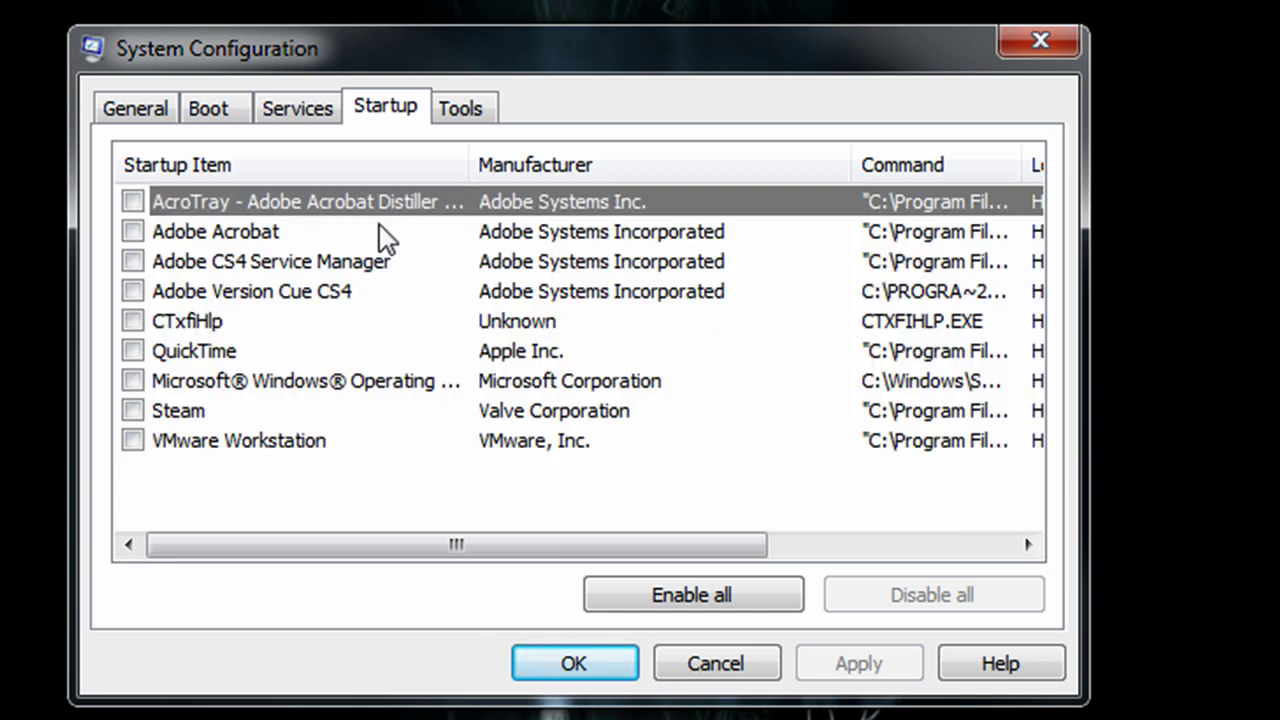
{"action": "left_click", "coordinate": [382, 236]}
{"action": "left_click", "coordinate": [370, 325]}
{"action": "left_click", "coordinate": [365, 291]}
{"action": "left_click", "coordinate": [360, 352]}
{"action": "left_click", "coordinate": [366, 298]}
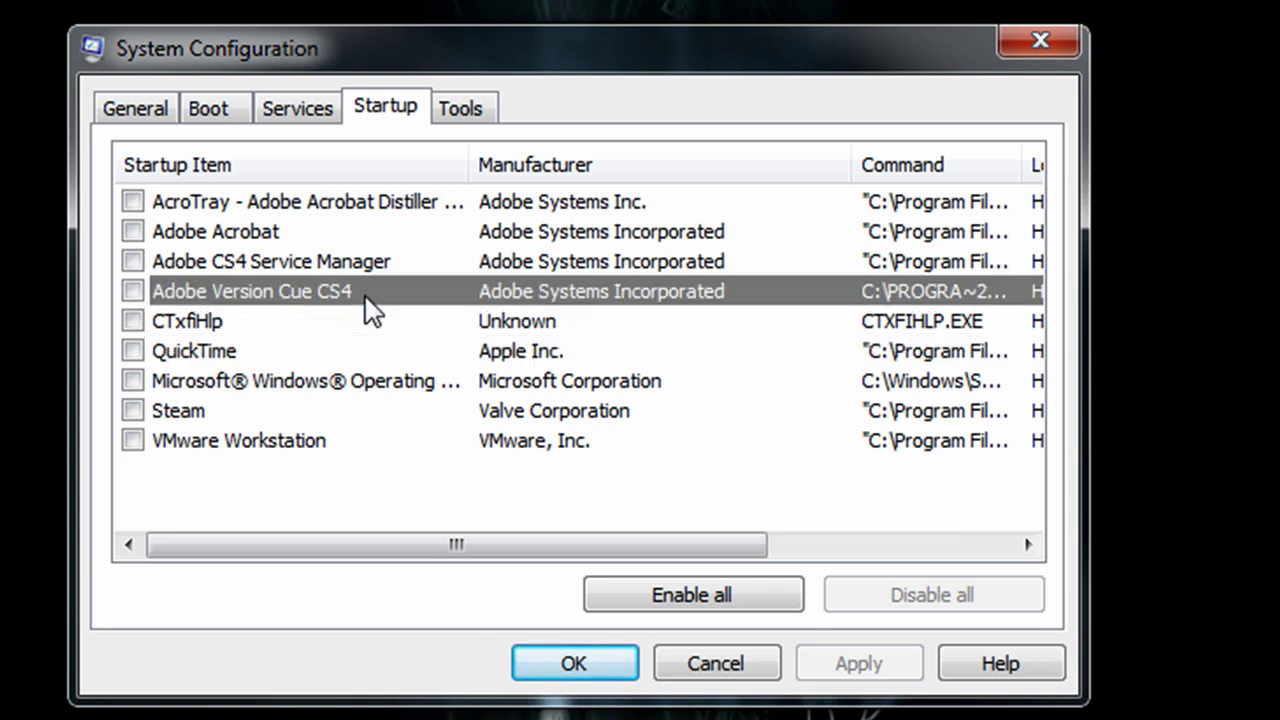
{"action": "left_click", "coordinate": [367, 261]}
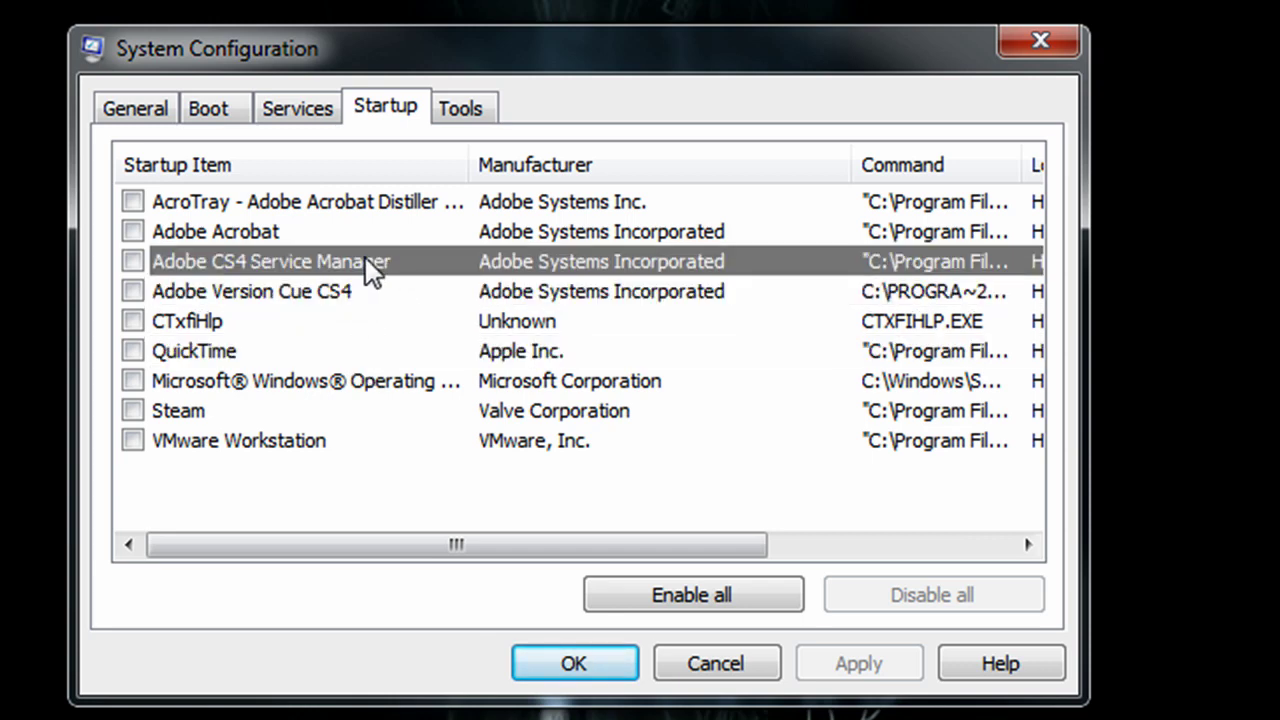
{"action": "left_click", "coordinate": [352, 232]}
{"action": "left_click", "coordinate": [415, 262]}
{"action": "left_click", "coordinate": [400, 288]}
{"action": "left_click", "coordinate": [386, 234]}
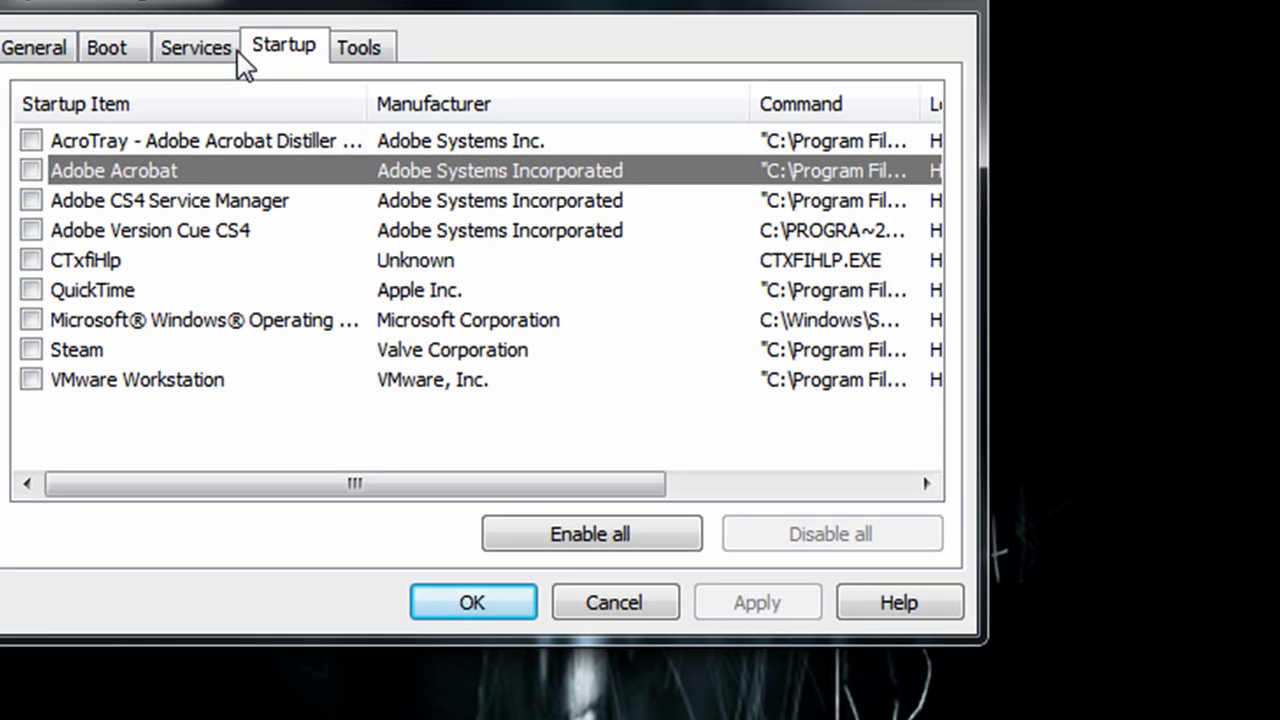
Step: Glance over the Services list from Application Experience, then return to the startup items
{"action": "left_click", "coordinate": [295, 108]}
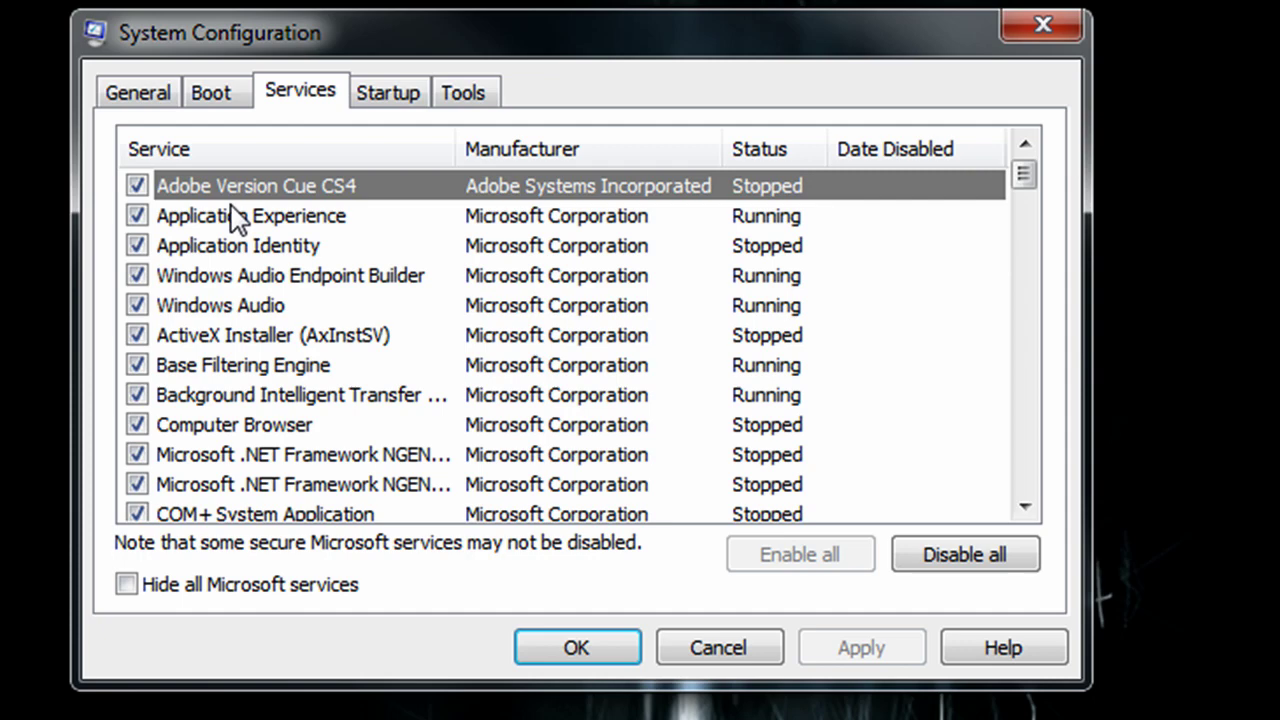
{"action": "left_click", "coordinate": [170, 230]}
{"action": "scroll", "coordinate": [370, 330], "scroll_direction": "down", "scroll_amount": 20}
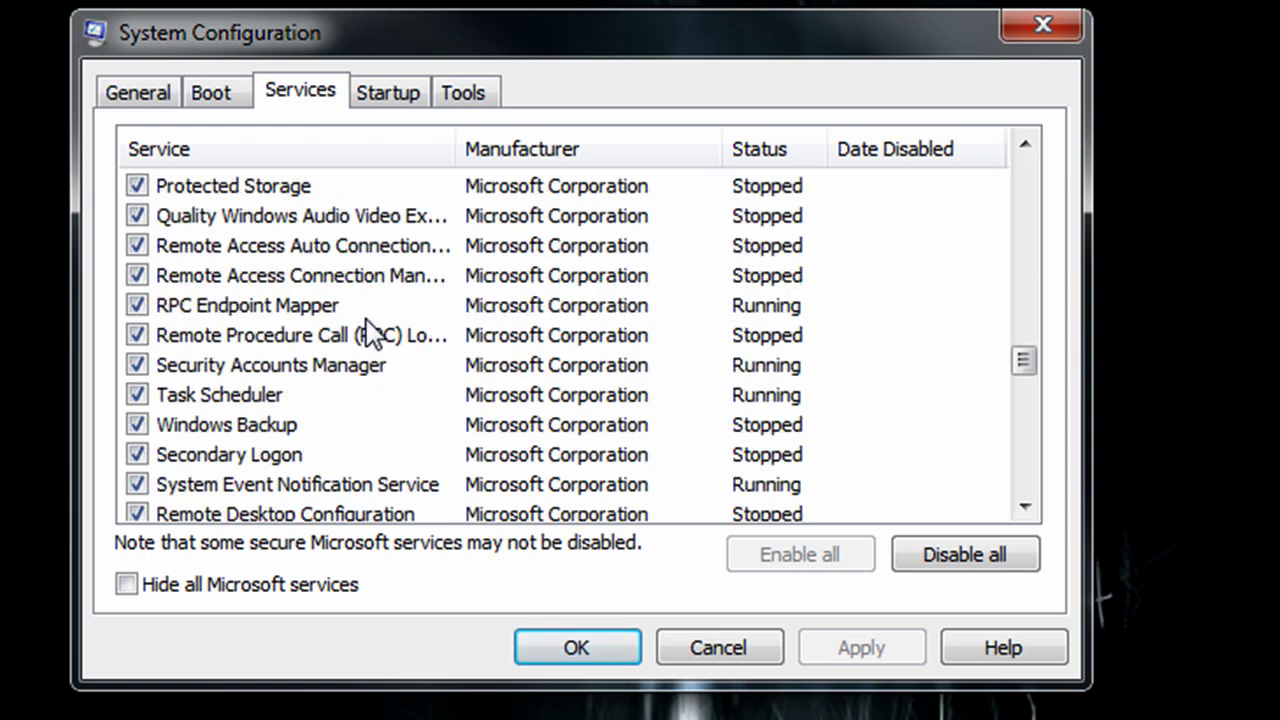
{"action": "scroll", "coordinate": [370, 330], "scroll_direction": "up", "scroll_amount": 20}
{"action": "scroll", "coordinate": [370, 330], "scroll_direction": "up", "scroll_amount": 2}
{"action": "left_click", "coordinate": [370, 80]}
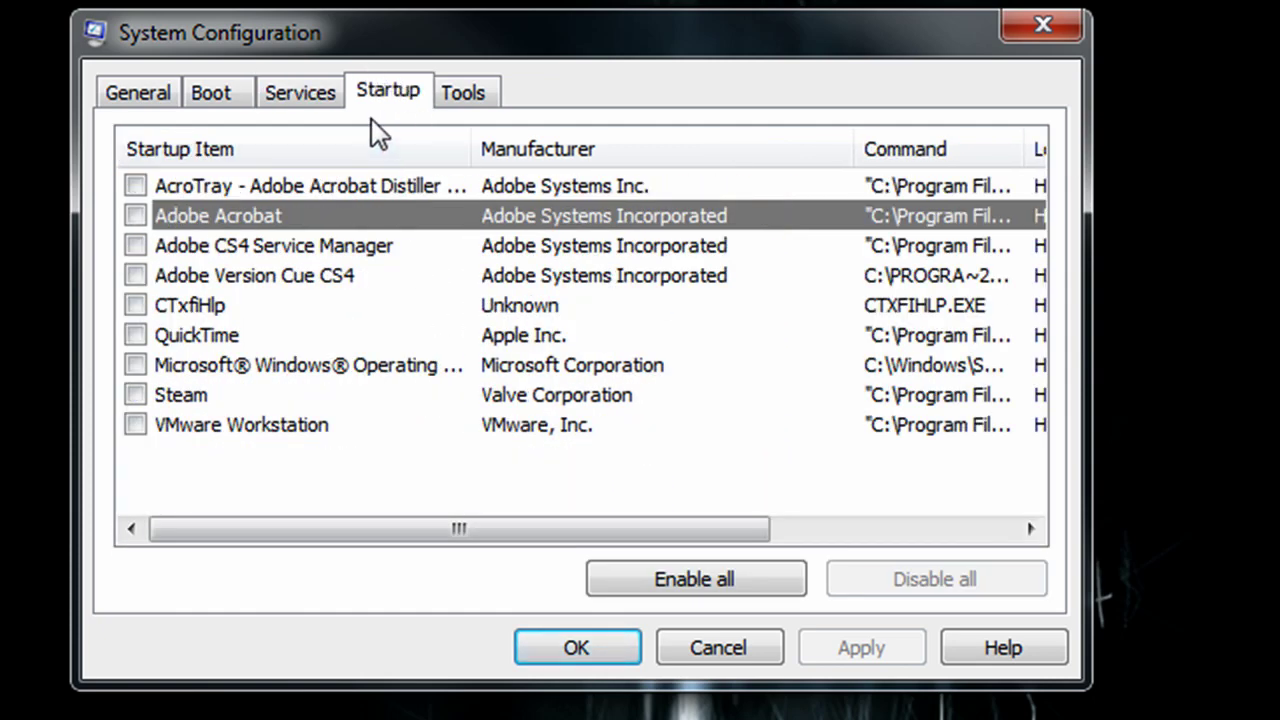
{"action": "key", "text": "Up"}
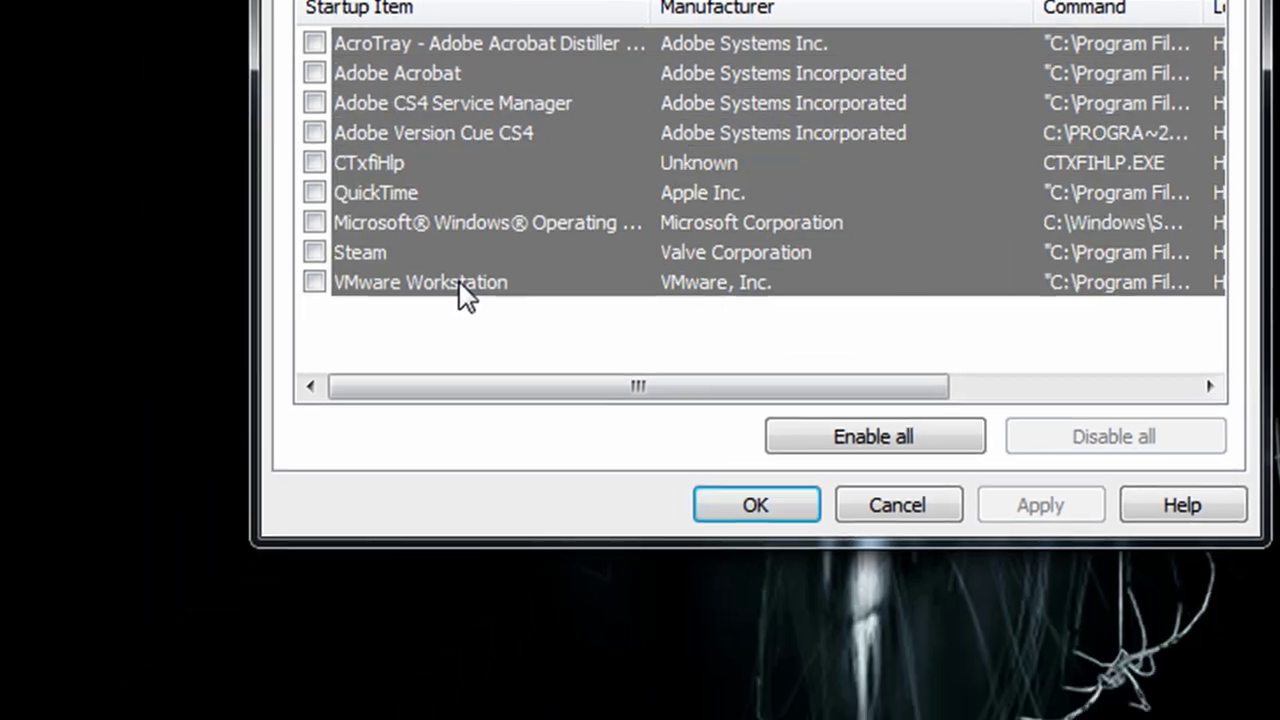
Step: Launch Registry Editor by searching REGE from the Start menu
{"action": "left_click", "coordinate": [100, 688]}
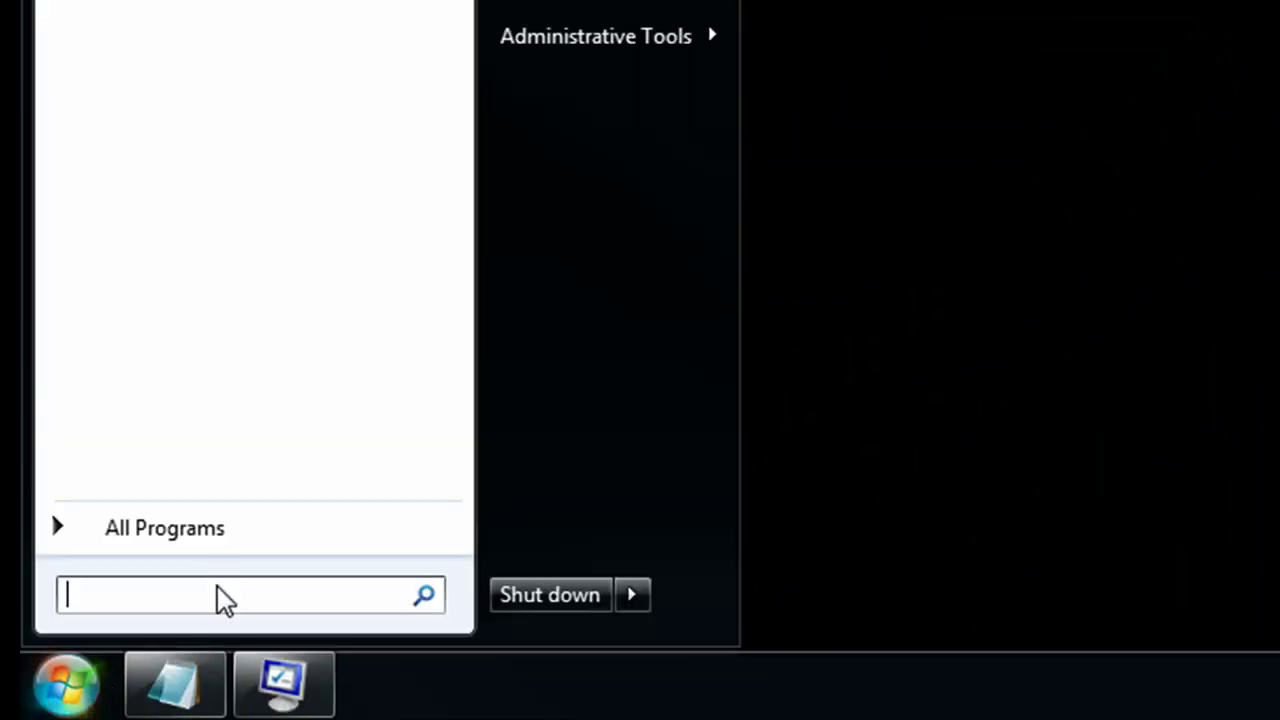
{"action": "type", "text": "REGE"}
{"action": "key", "text": "Return"}
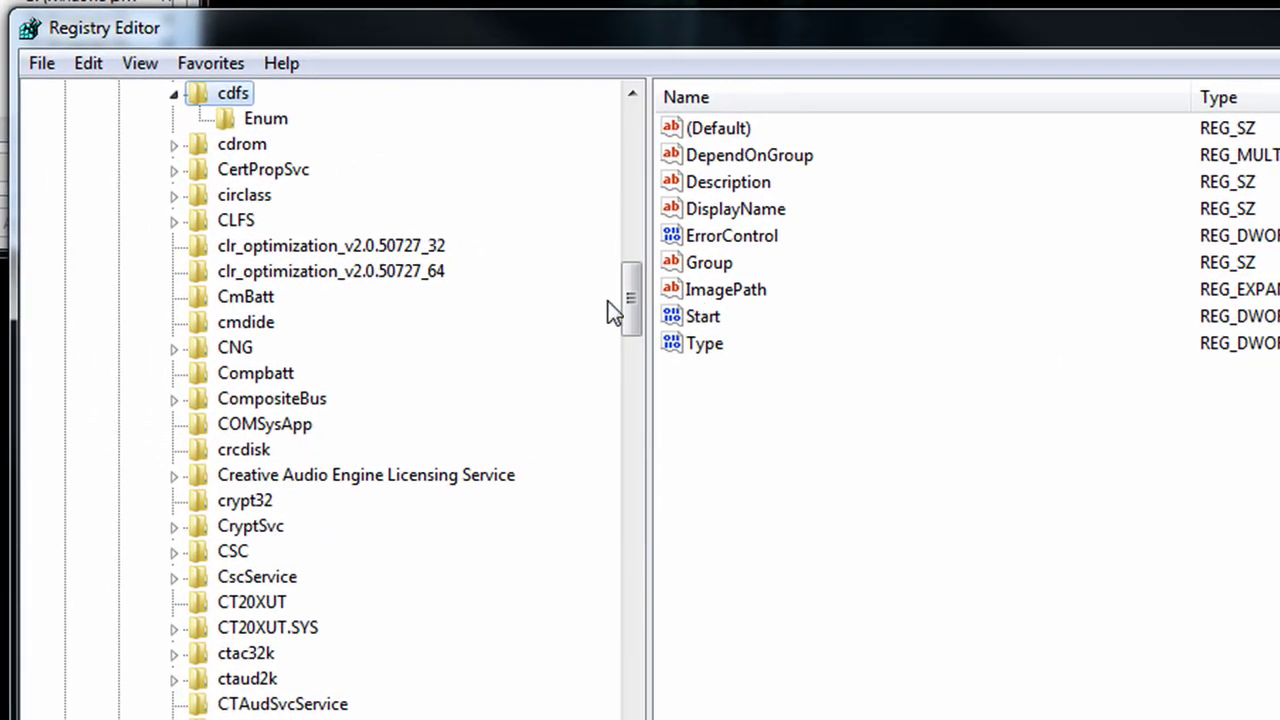
Step: Collapse cdfs, services, CurrentControlSet, SYSTEM and HKEY_LOCAL_MACHINE in the key tree
{"action": "left_click", "coordinate": [173, 93]}
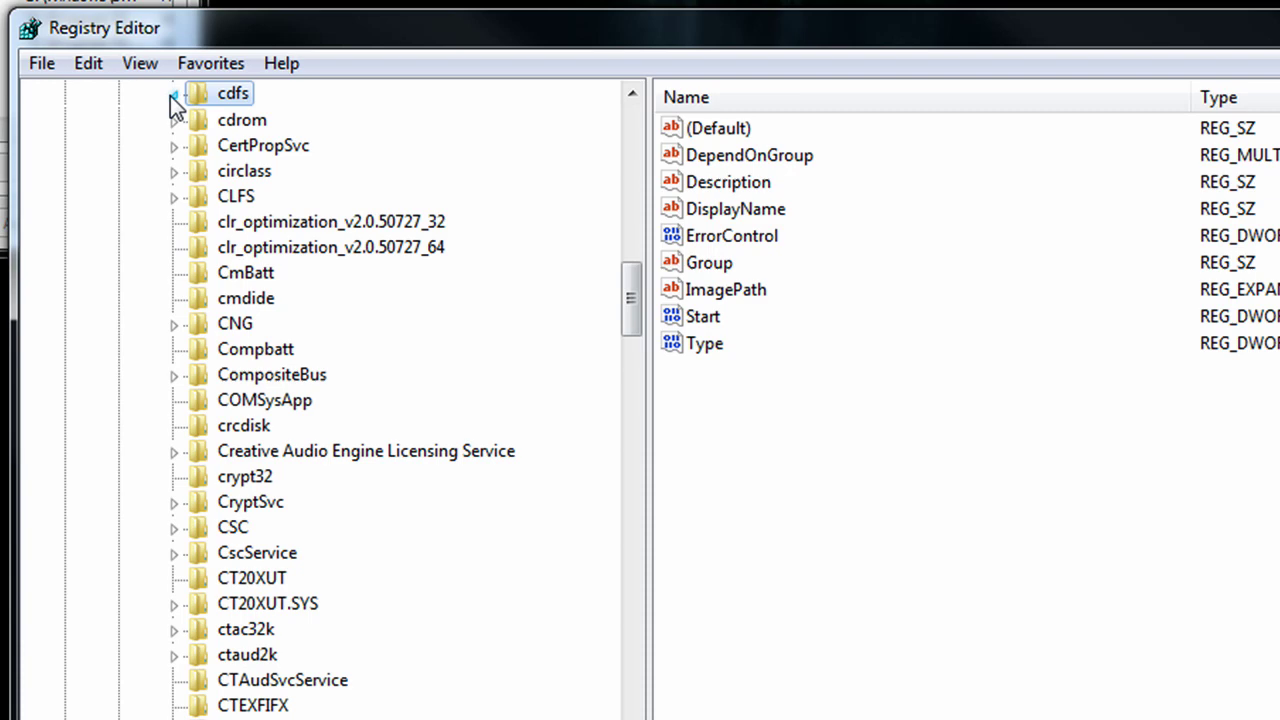
{"action": "scroll", "coordinate": [622, 206], "scroll_direction": "up", "scroll_amount": 3}
{"action": "scroll", "coordinate": [622, 207], "scroll_direction": "up", "scroll_amount": 15}
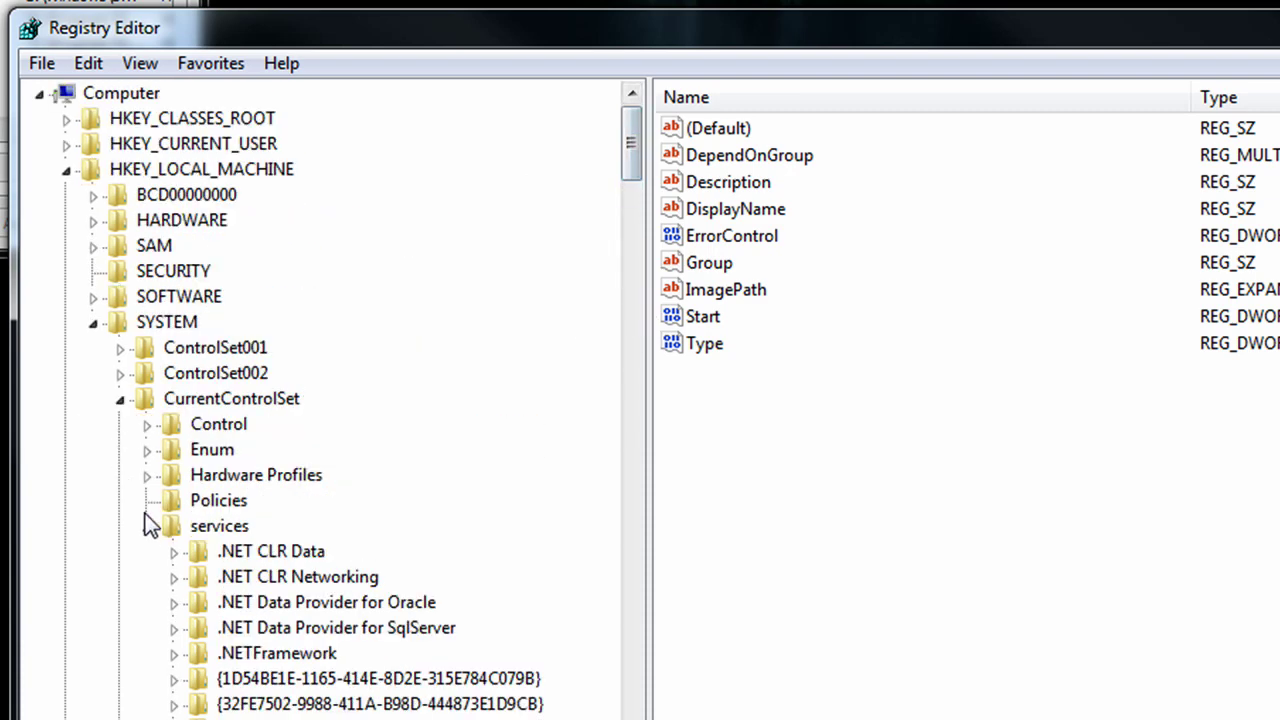
{"action": "left_click", "coordinate": [149, 526]}
{"action": "left_click", "coordinate": [120, 398]}
{"action": "left_click", "coordinate": [92, 324]}
{"action": "left_click", "coordinate": [66, 169]}
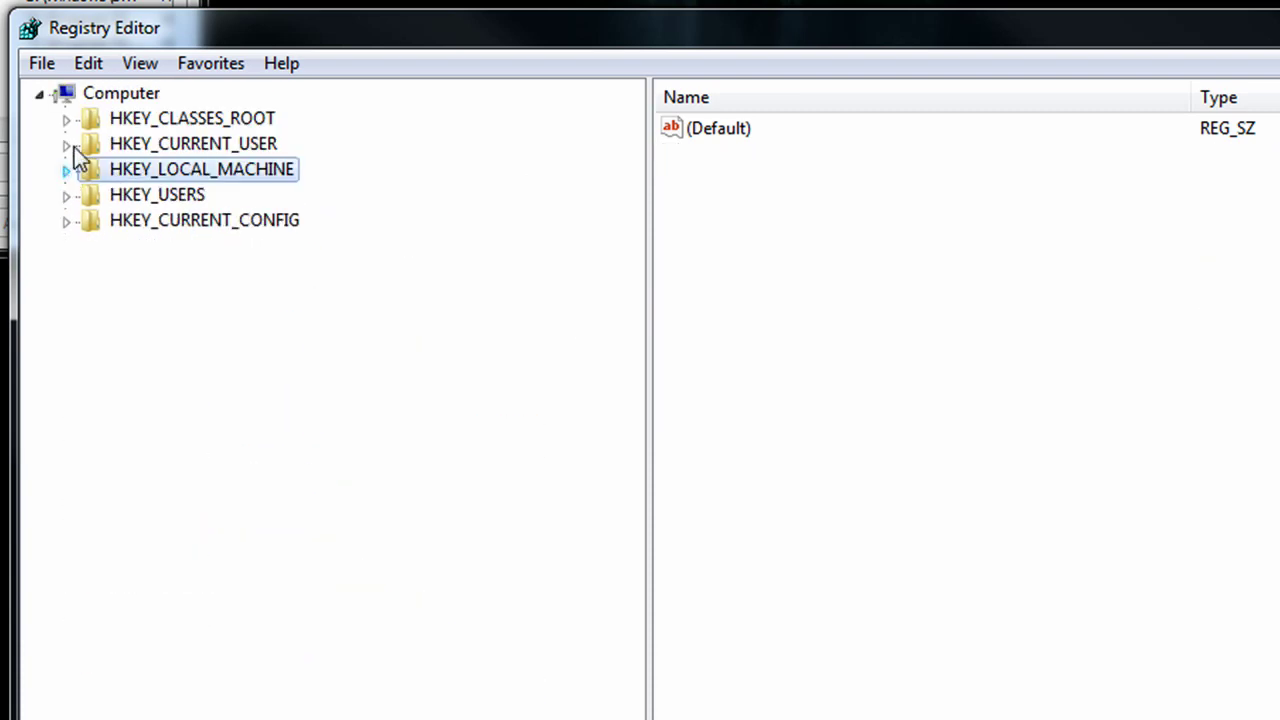
Step: Expand HKEY_LOCAL_MACHINE and its SOFTWARE key
{"action": "key", "text": "Left"}
{"action": "left_click", "coordinate": [141, 178]}
{"action": "left_click", "coordinate": [66, 171]}
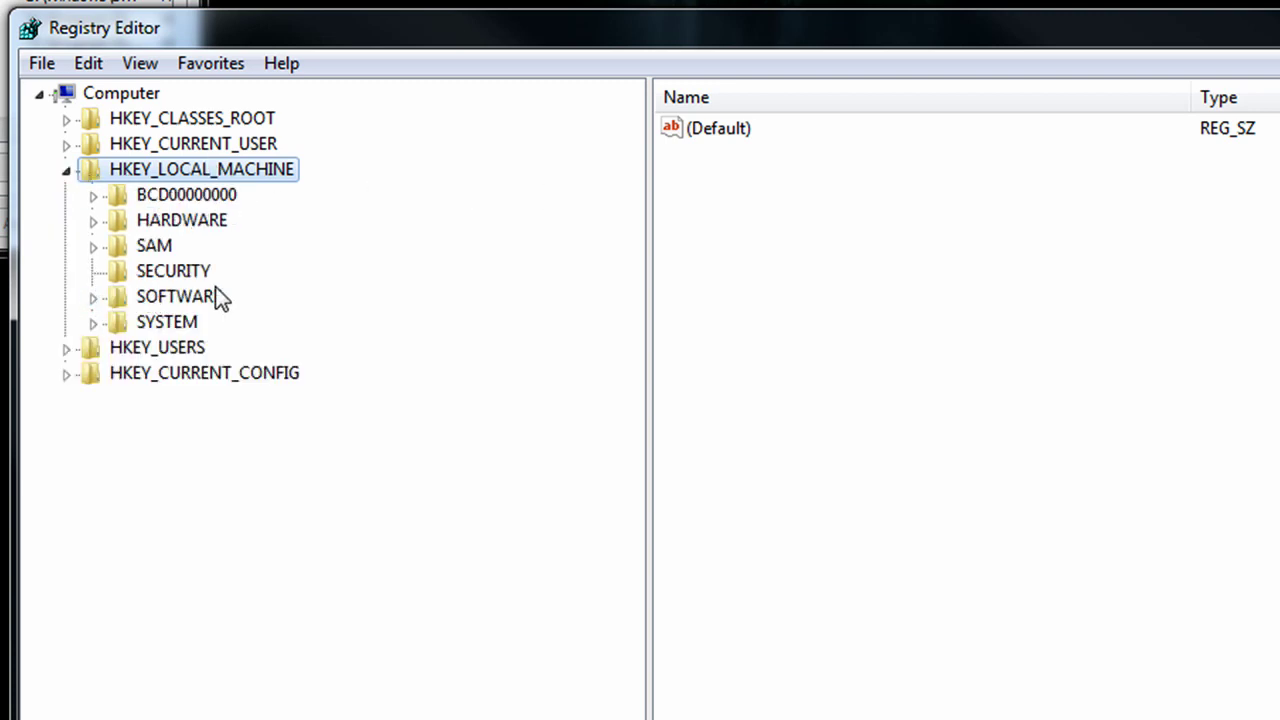
{"action": "left_click", "coordinate": [125, 300]}
{"action": "left_click", "coordinate": [93, 298]}
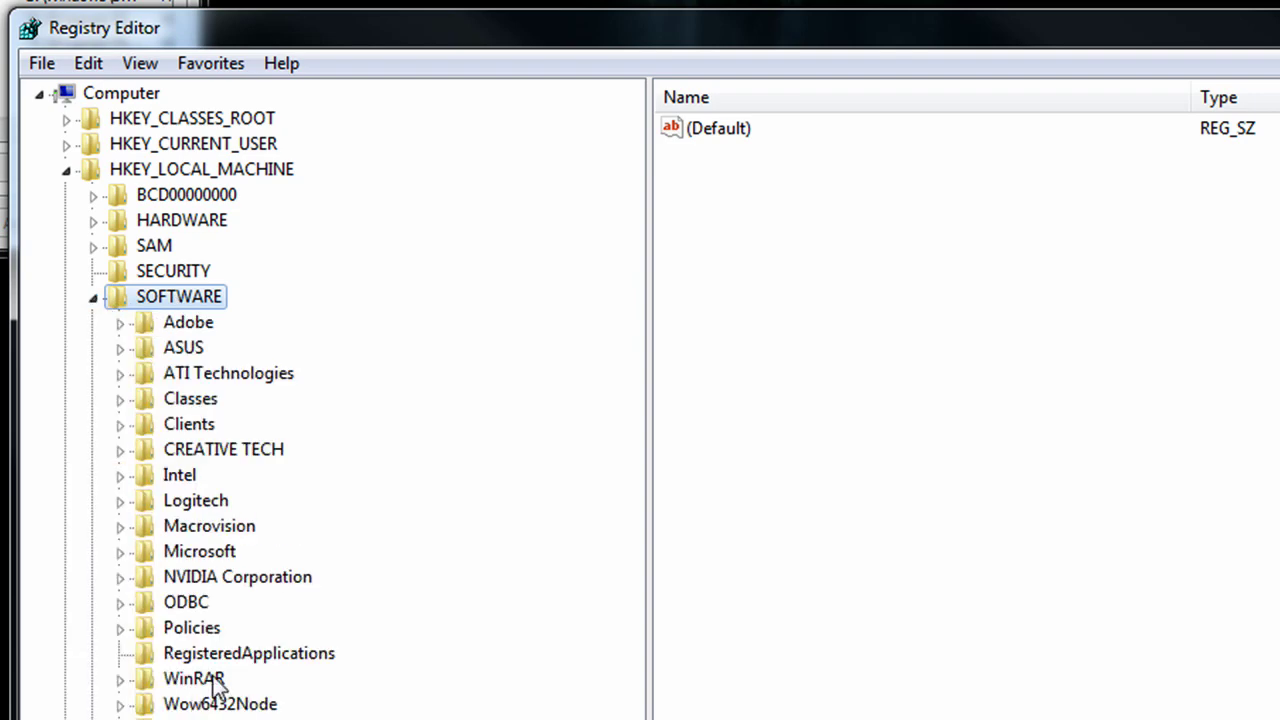
Step: Expand Microsoft > Shared Tools > MSConfig and select the startupreg key
{"action": "double_click", "coordinate": [205, 553]}
{"action": "scroll", "coordinate": [317, 642], "scroll_direction": "down", "scroll_amount": 20}
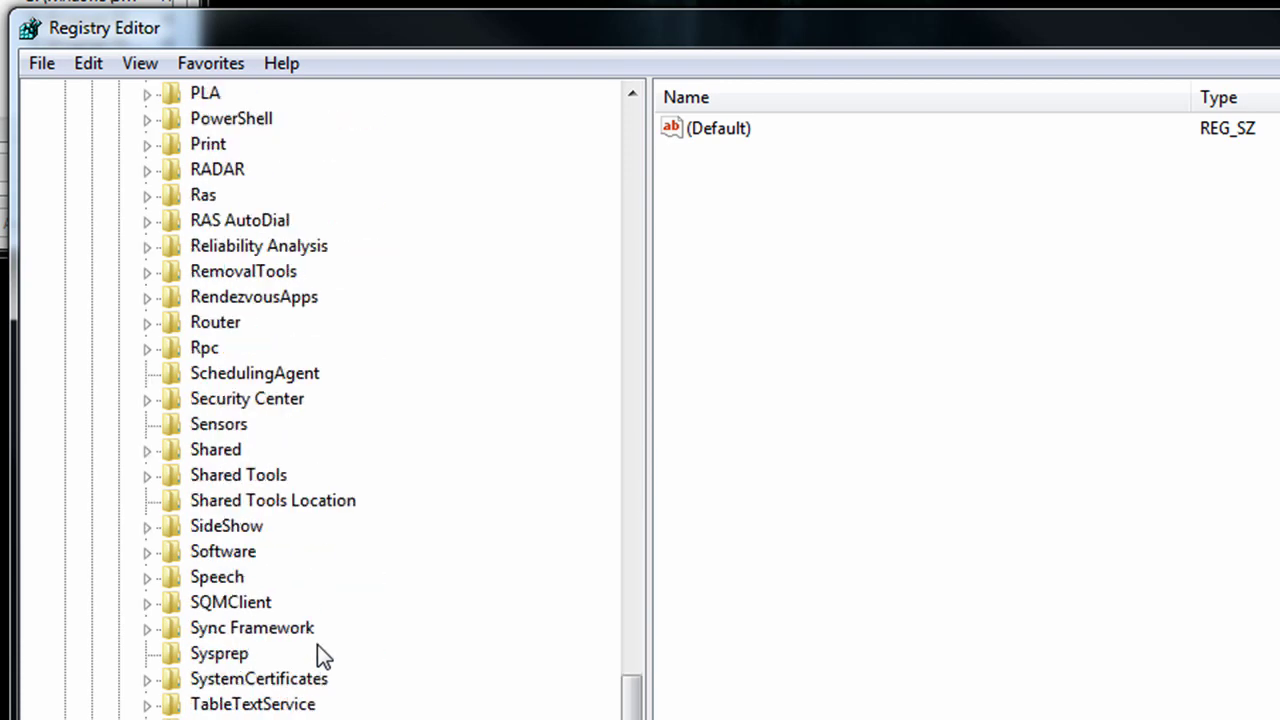
{"action": "left_click", "coordinate": [232, 476]}
{"action": "left_click", "coordinate": [147, 476]}
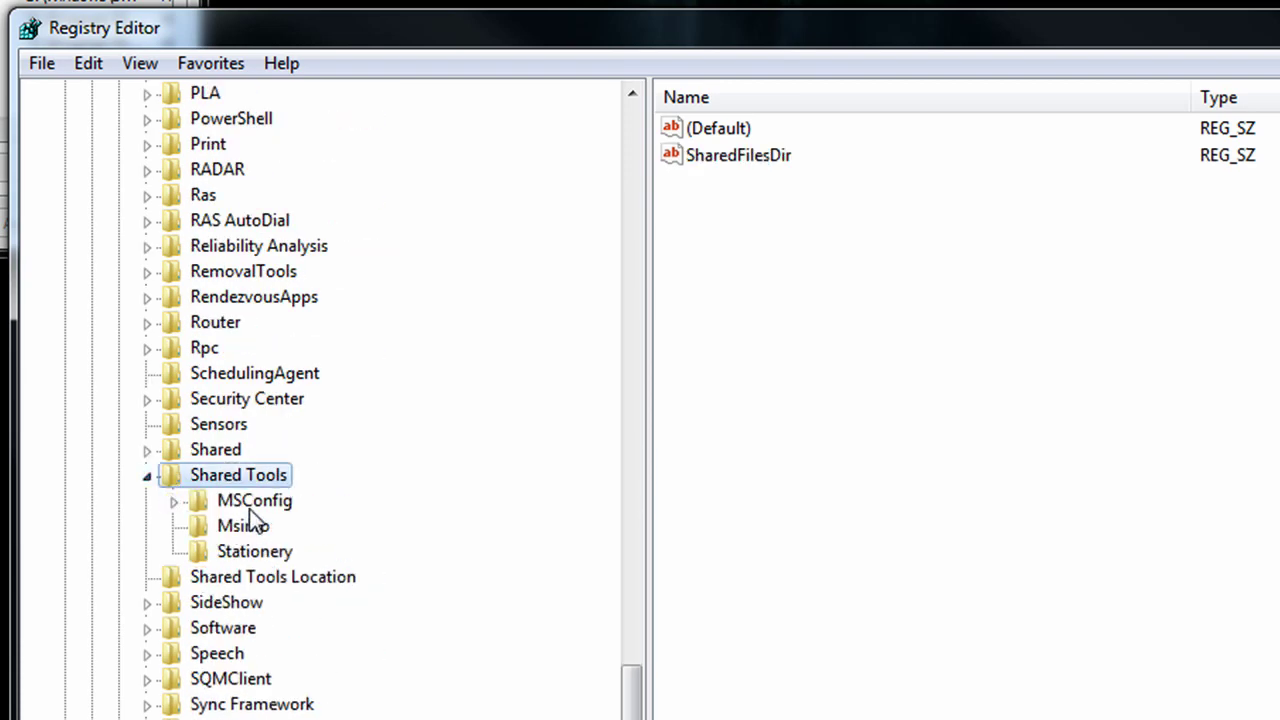
{"action": "left_click", "coordinate": [190, 501]}
{"action": "left_click", "coordinate": [174, 501]}
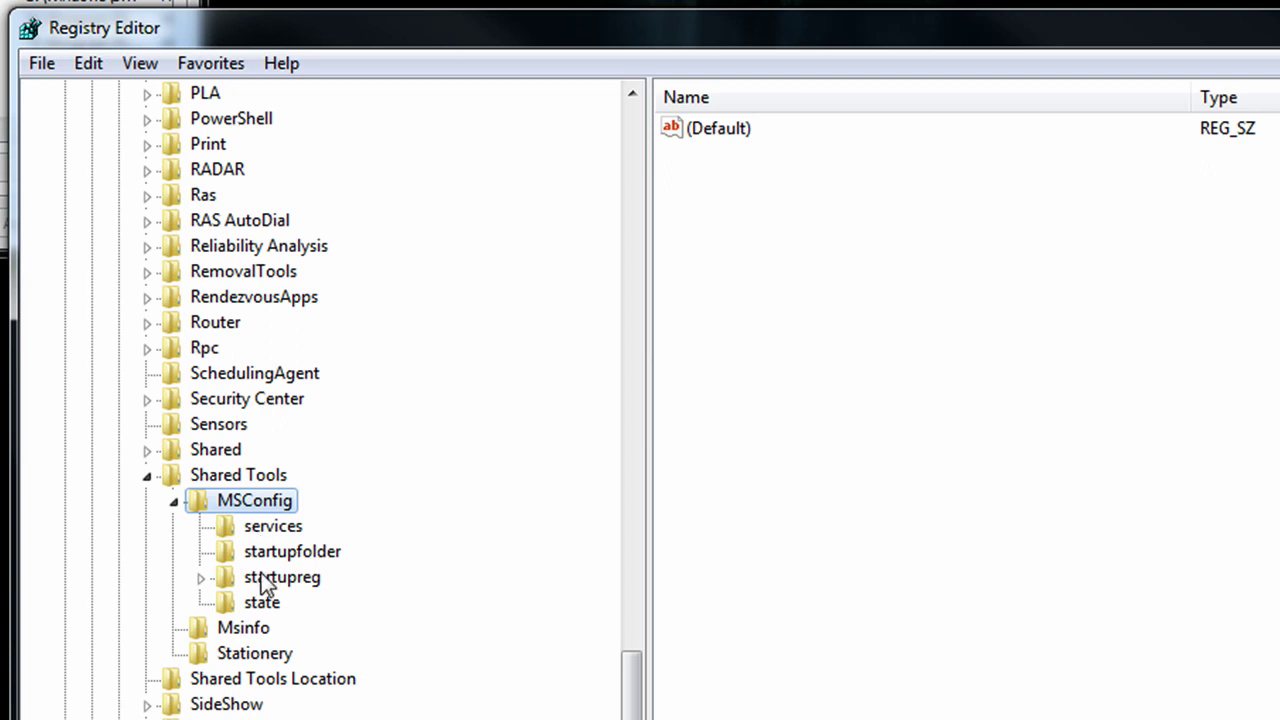
{"action": "left_click", "coordinate": [276, 556]}
{"action": "left_click", "coordinate": [285, 577]}
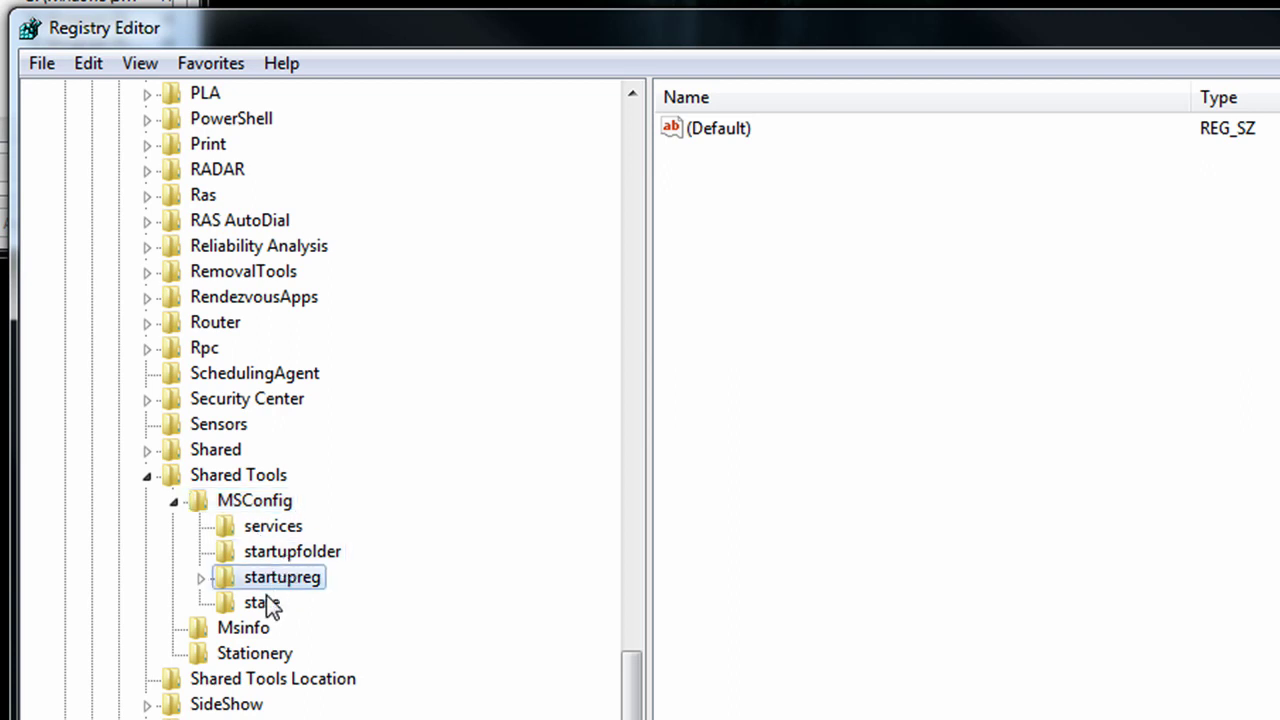
Step: Expand startupreg, view Adobe Acrobat Speed Launcher, vmware-tray and Acrobat Assistant 8.0 values, then bring System Configuration forward
{"action": "left_click", "coordinate": [201, 578]}
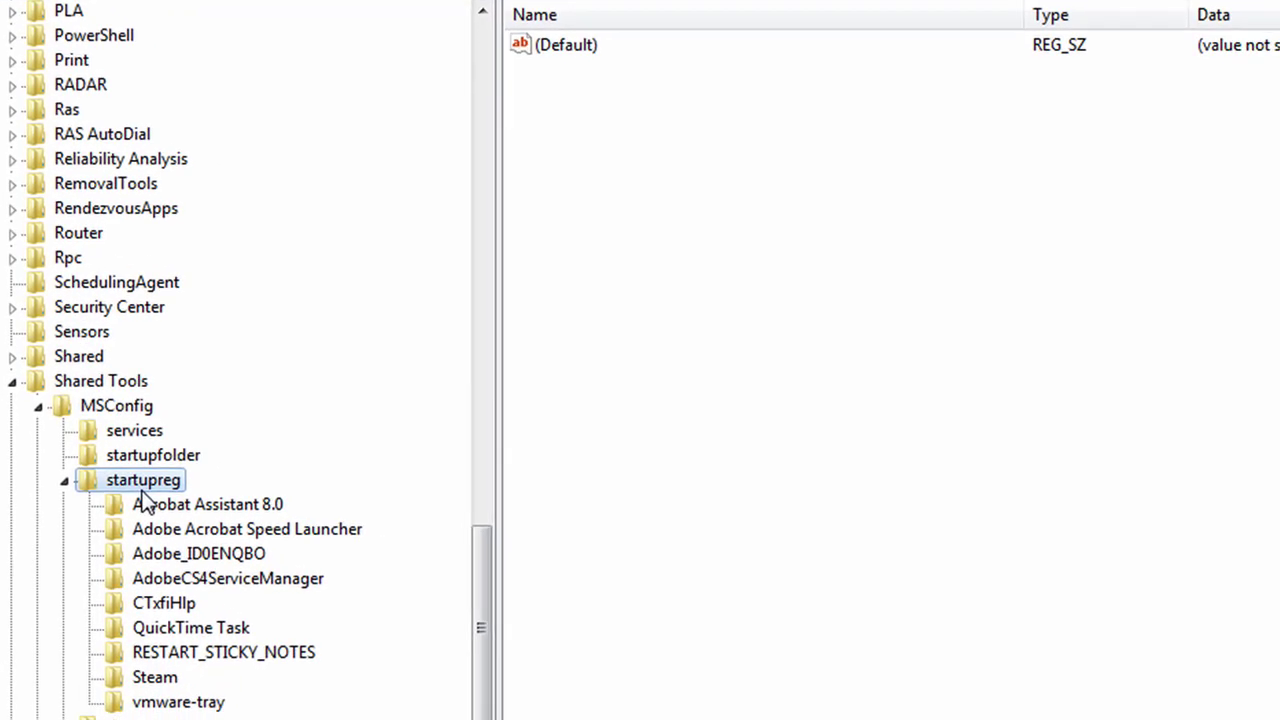
{"action": "left_click", "coordinate": [178, 528]}
{"action": "left_click", "coordinate": [188, 702]}
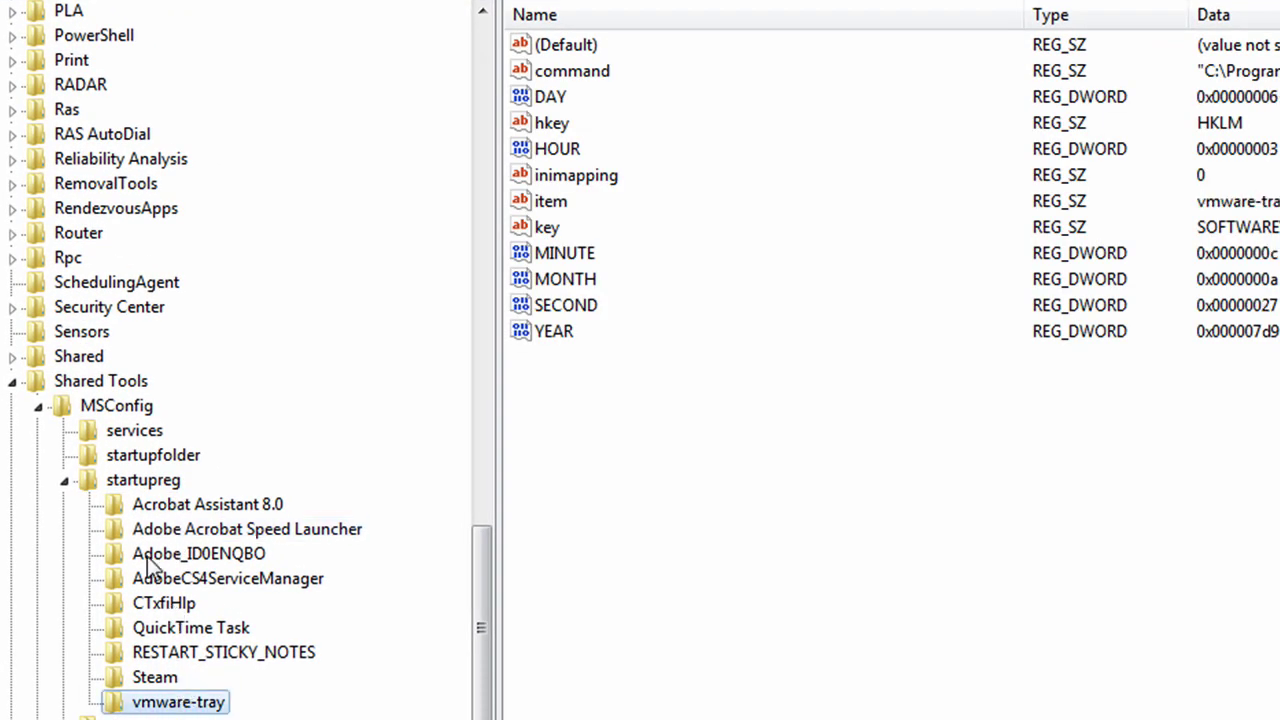
{"action": "left_click", "coordinate": [168, 510]}
{"action": "key", "text": "ctrl+f"}
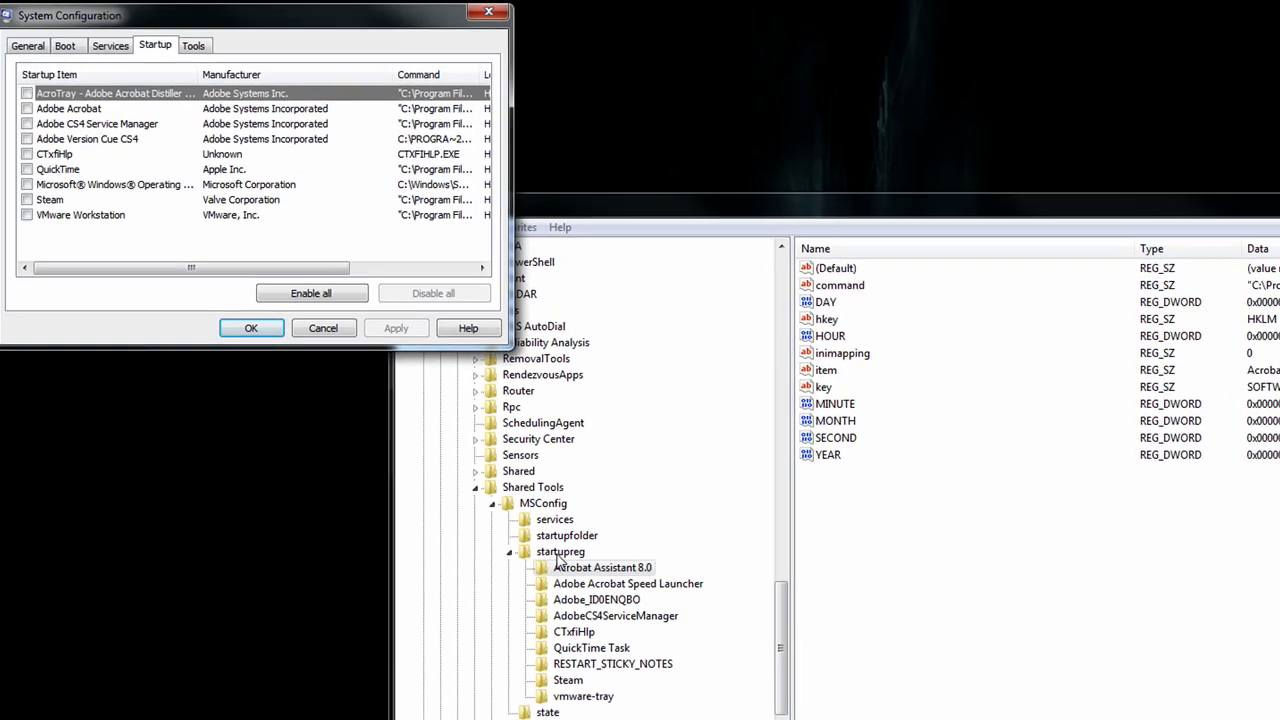
{"action": "left_click", "coordinate": [143, 480]}
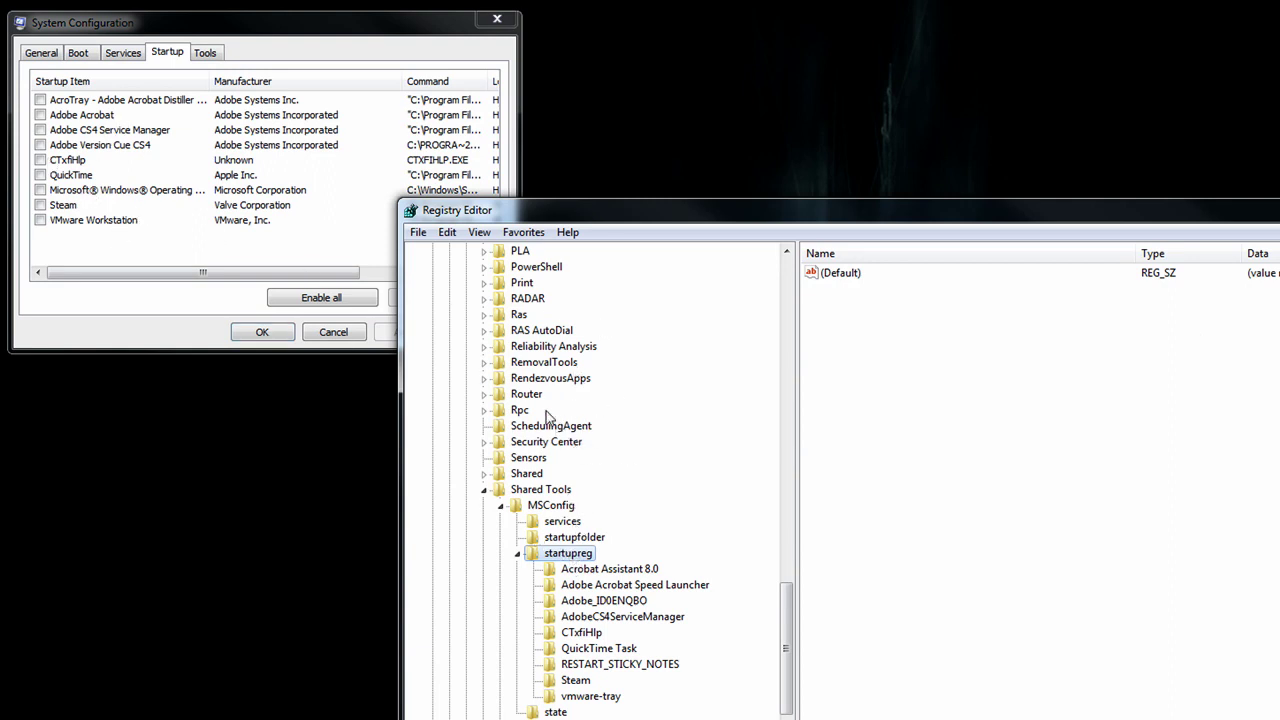
{"action": "left_click", "coordinate": [67, 118]}
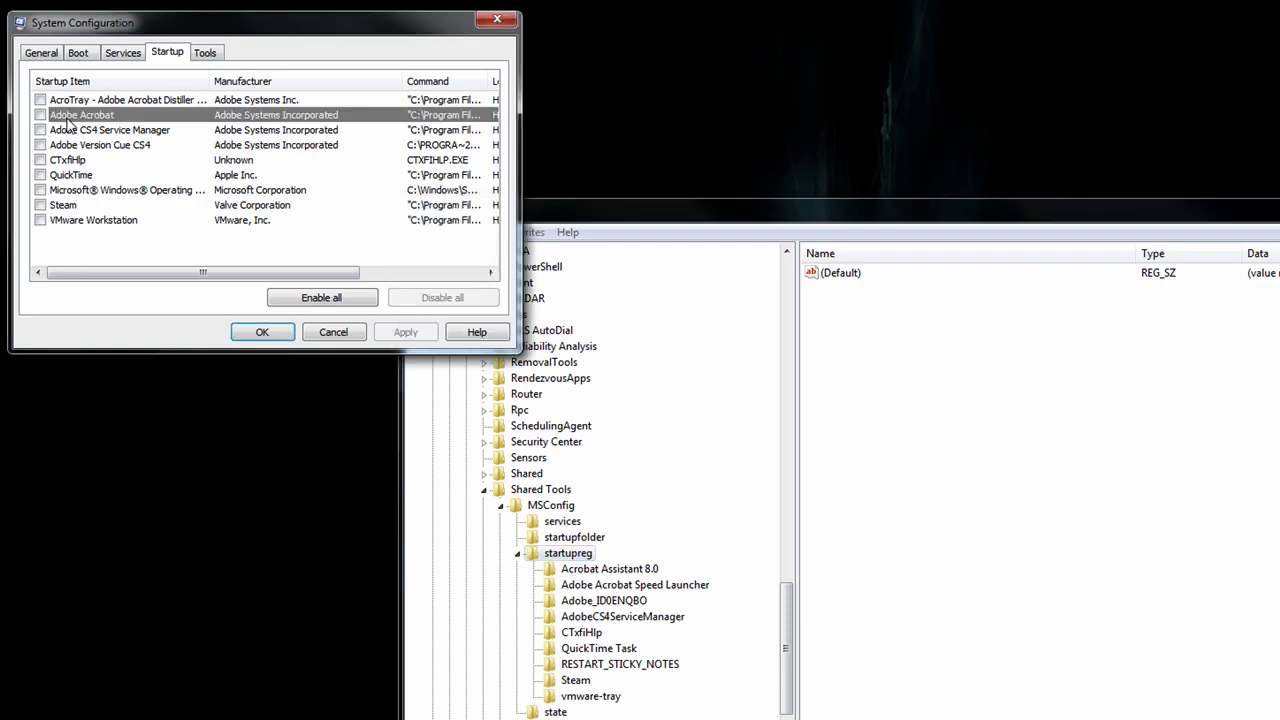
Step: Delete the Acrobat Assistant 8.0 key under startupreg
{"action": "left_click", "coordinate": [556, 563]}
{"action": "left_click", "coordinate": [590, 569]}
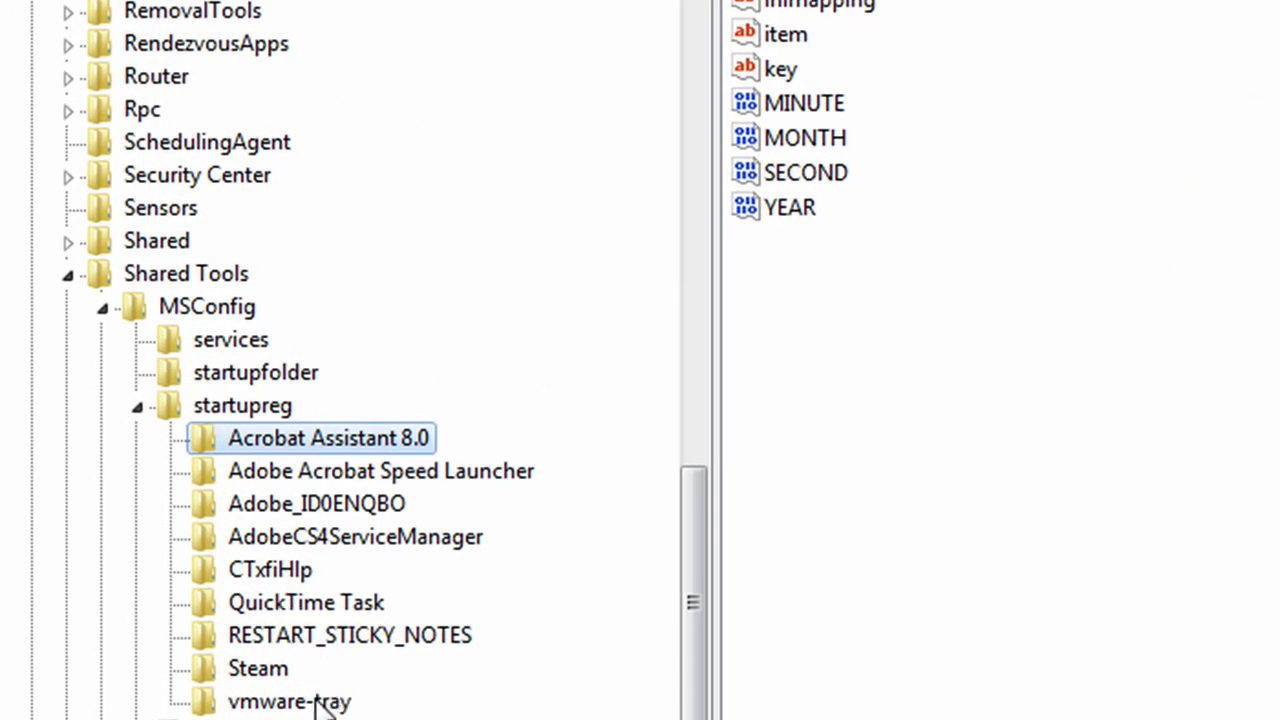
{"action": "left_click", "coordinate": [320, 705]}
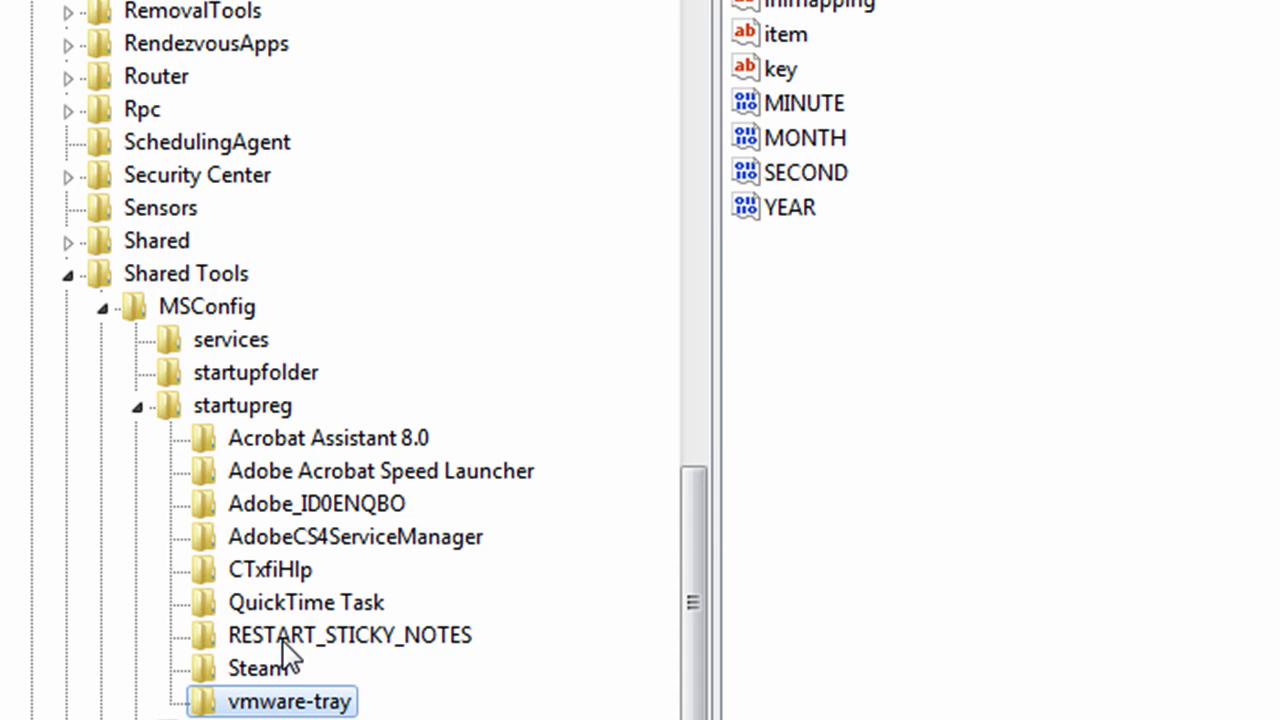
{"action": "left_click", "coordinate": [300, 442]}
{"action": "key", "text": "Delete"}
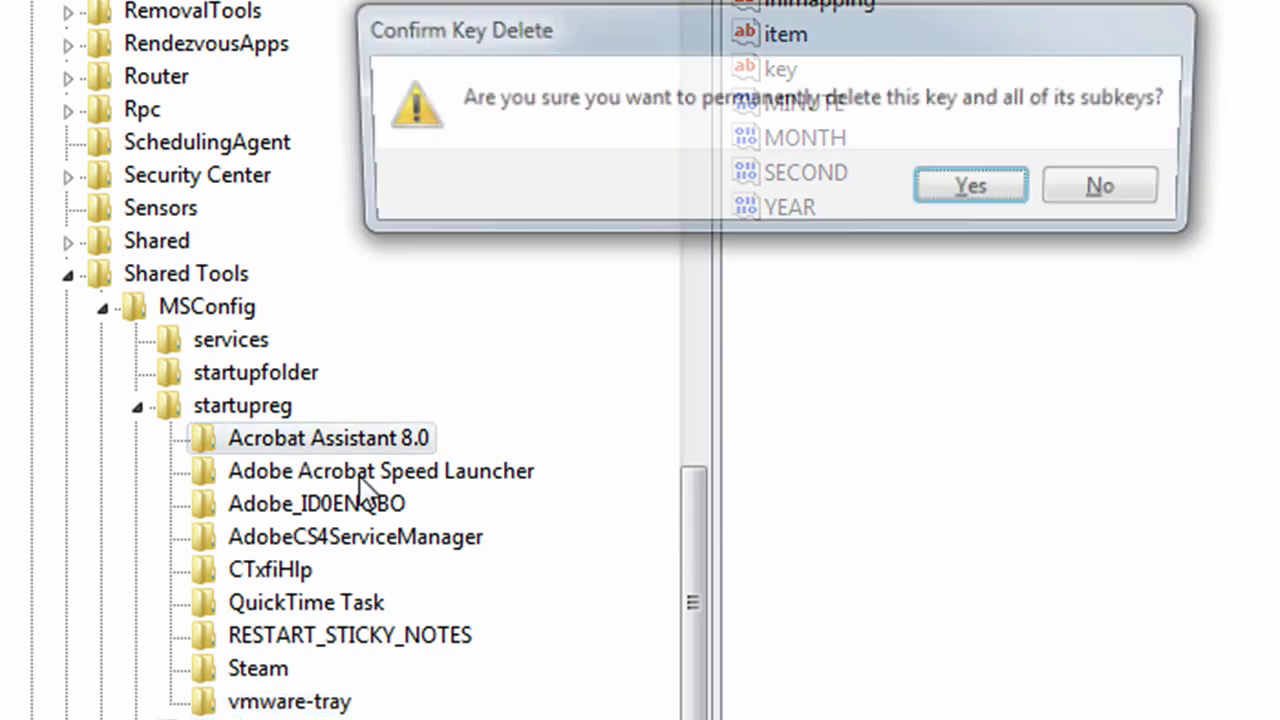
{"action": "left_click", "coordinate": [955, 190]}
Step: Delete the AdobeCS4ServiceManager, CTxfiHlp and QuickTime Task keys
{"action": "left_click", "coordinate": [343, 474]}
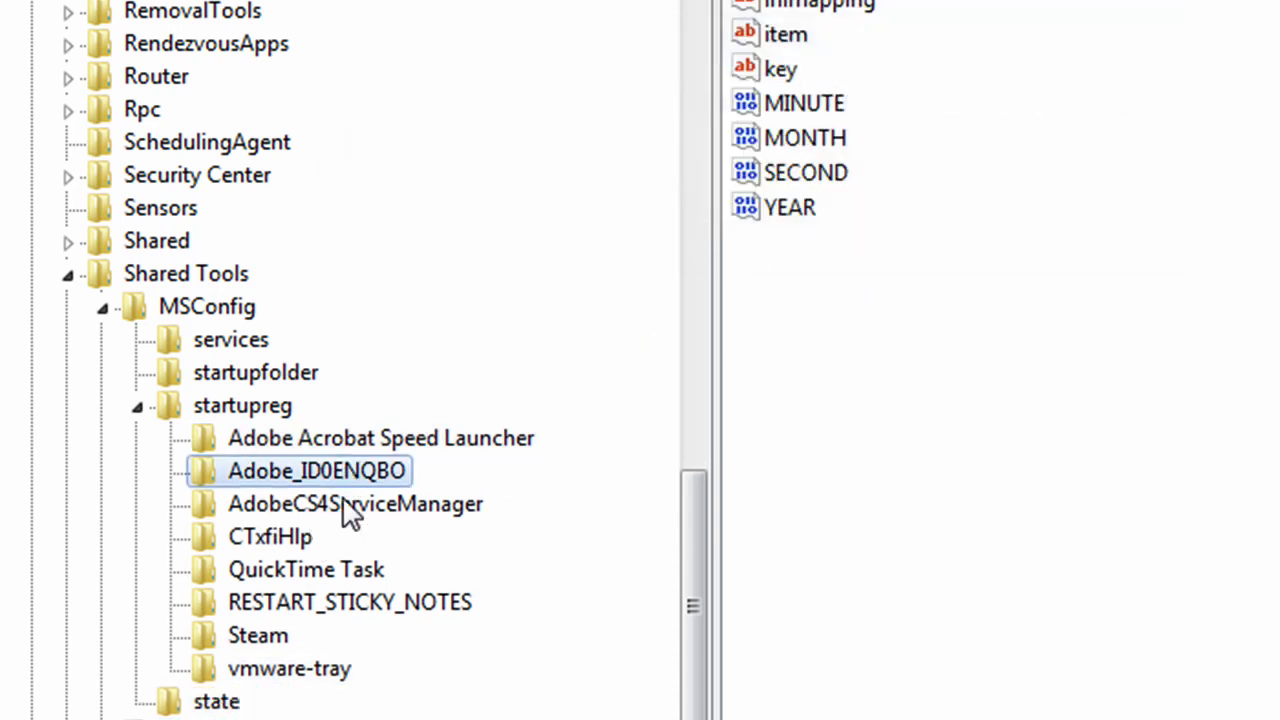
{"action": "left_click", "coordinate": [349, 506]}
{"action": "key", "text": "Delete"}
{"action": "left_click", "coordinate": [980, 192]}
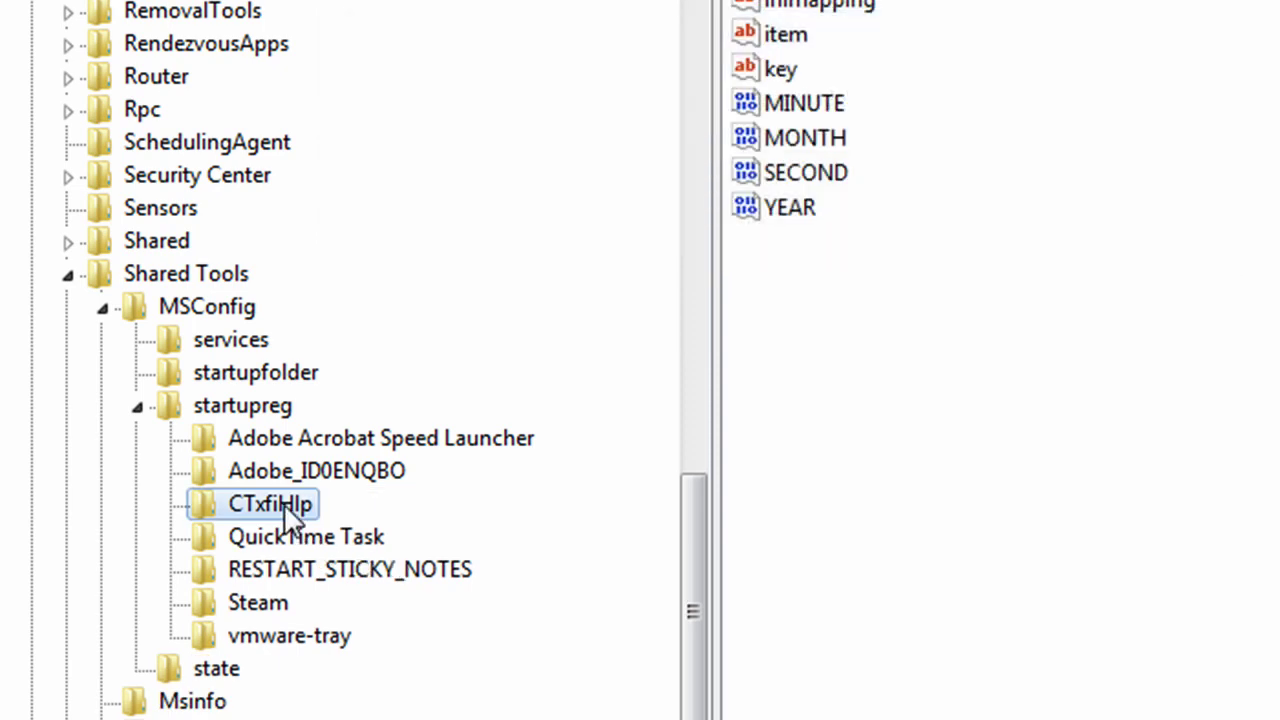
{"action": "key", "text": "Delete"}
{"action": "left_click", "coordinate": [980, 192]}
{"action": "key", "text": "Delete"}
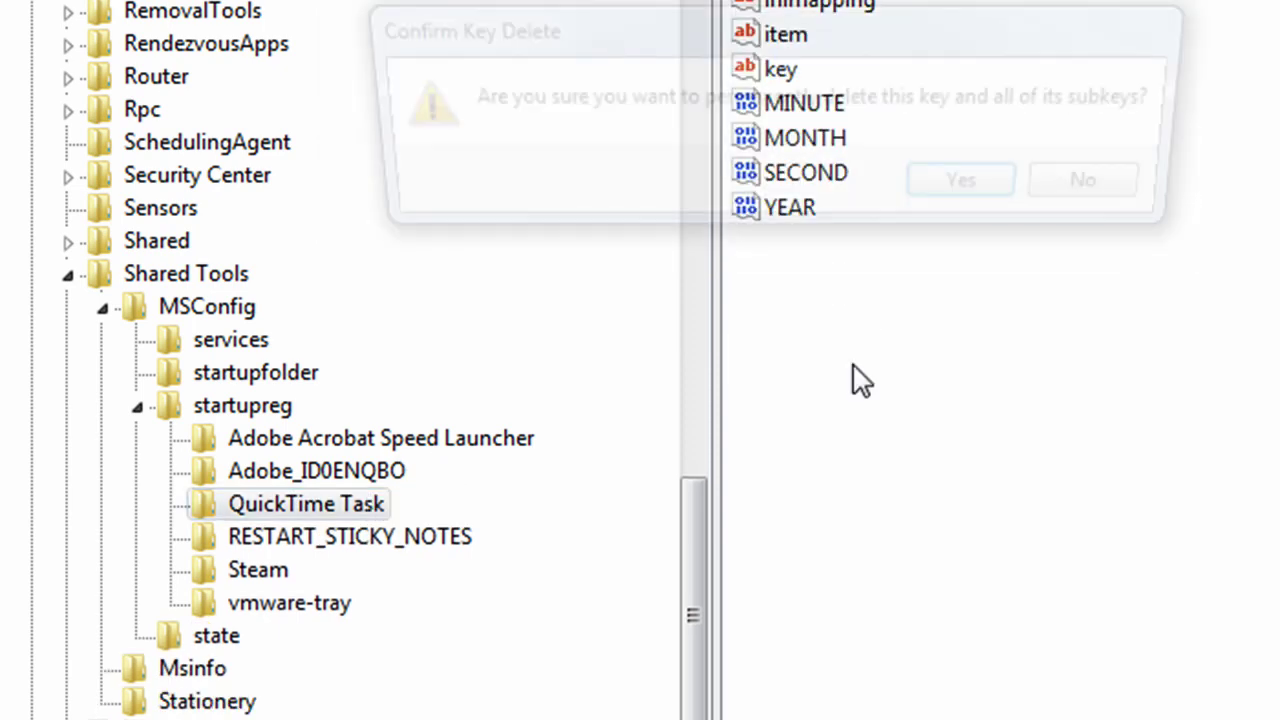
{"action": "left_click", "coordinate": [980, 189]}
Step: Delete the RESTART_STICKY_NOTES, Steam and vmware-tray keys
{"action": "key", "text": "Delete"}
{"action": "left_click", "coordinate": [970, 186]}
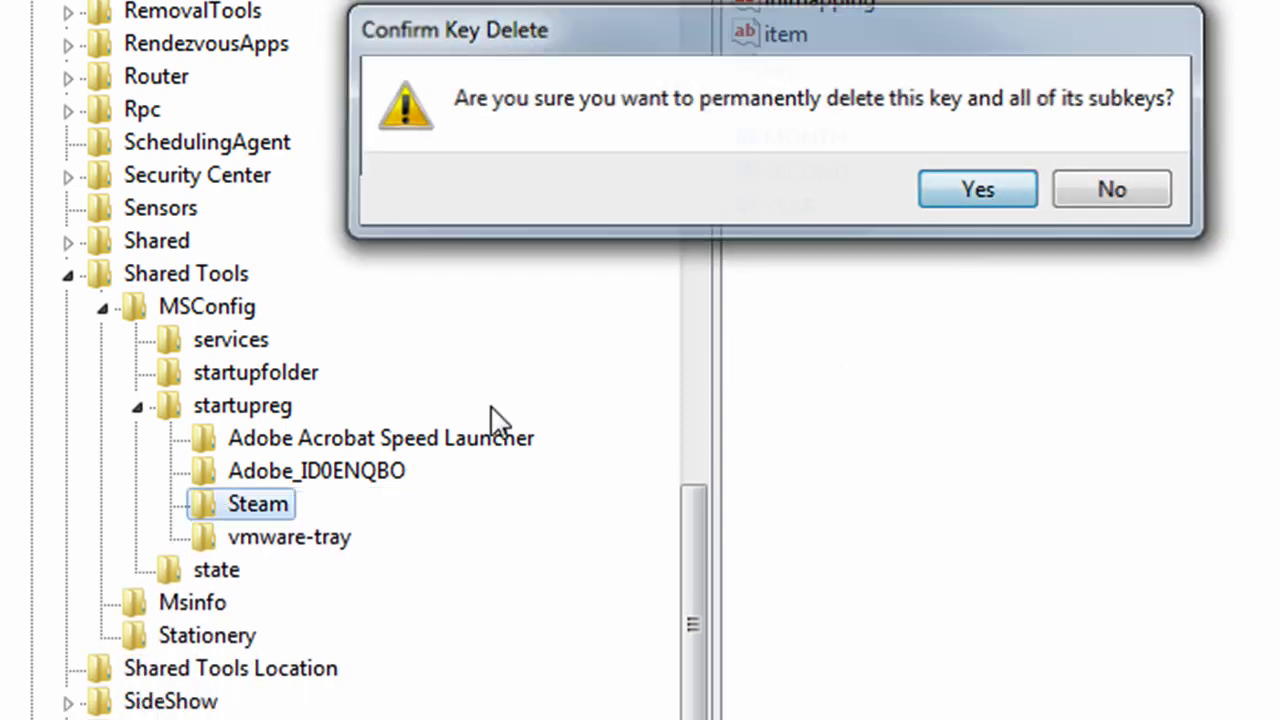
{"action": "key", "text": "Delete"}
{"action": "left_click", "coordinate": [1010, 194]}
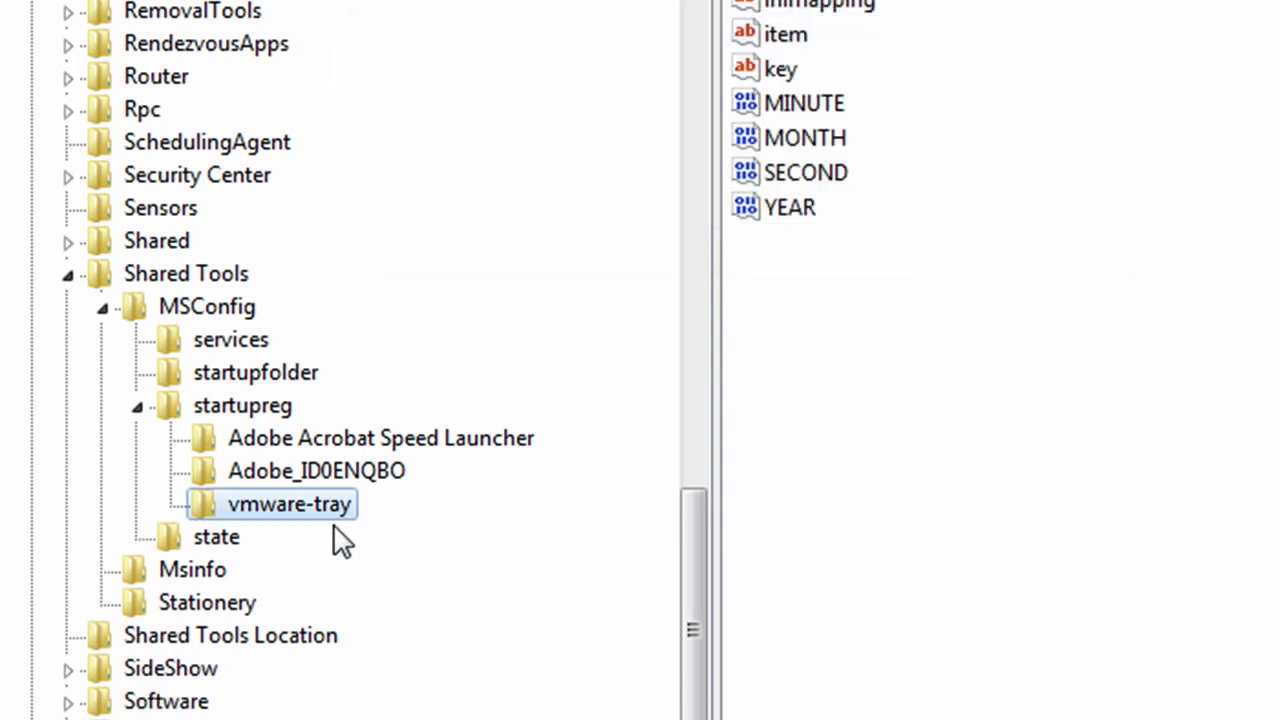
{"action": "key", "text": "Delete"}
{"action": "left_click", "coordinate": [975, 190]}
Step: Delete Adobe Acrobat Speed Launcher and Adobe_ID0ENQBO, then confirm startupreg is empty
{"action": "left_click", "coordinate": [362, 440]}
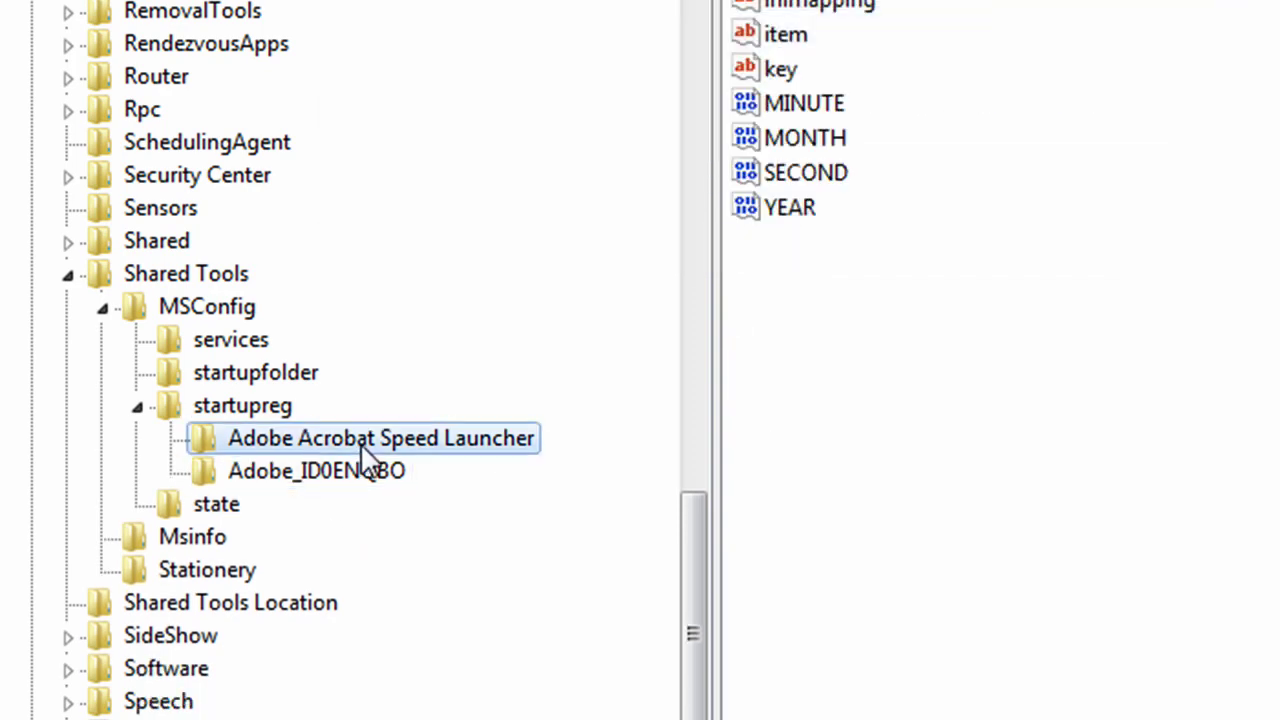
{"action": "key", "text": "Delete"}
{"action": "left_click", "coordinate": [965, 192]}
{"action": "key", "text": "Delete"}
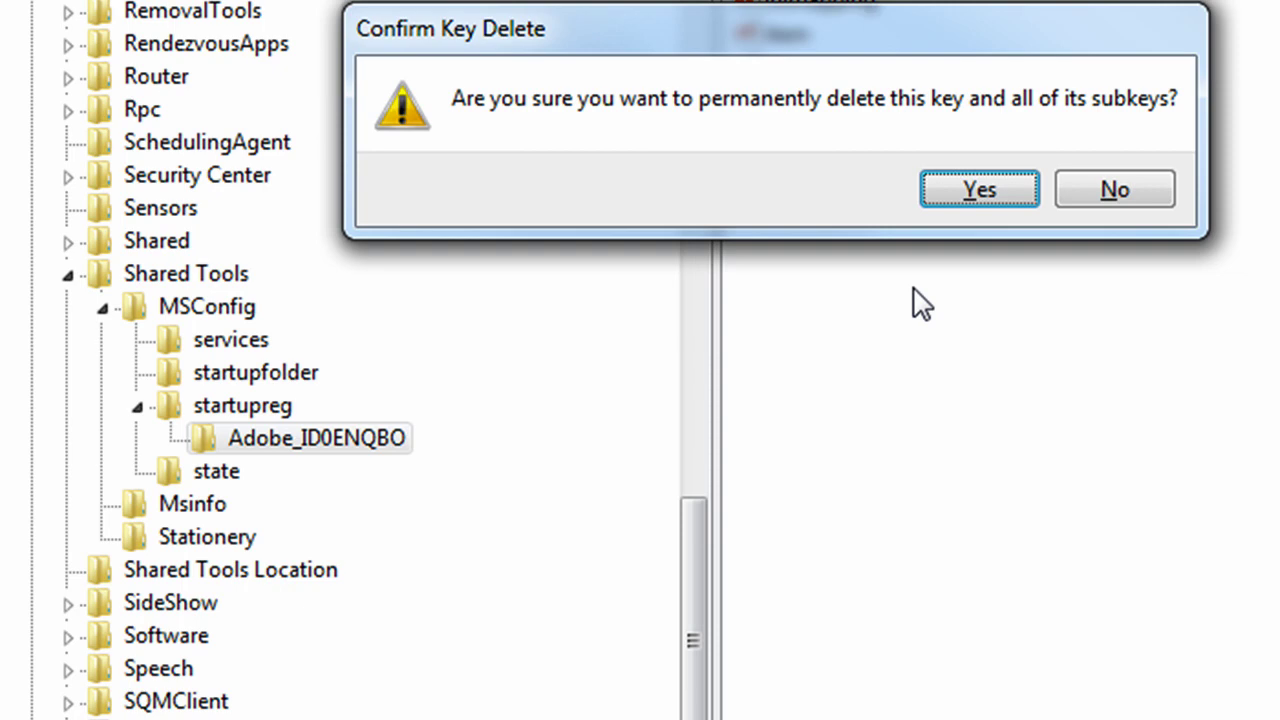
{"action": "left_click", "coordinate": [990, 192]}
{"action": "left_click", "coordinate": [245, 373]}
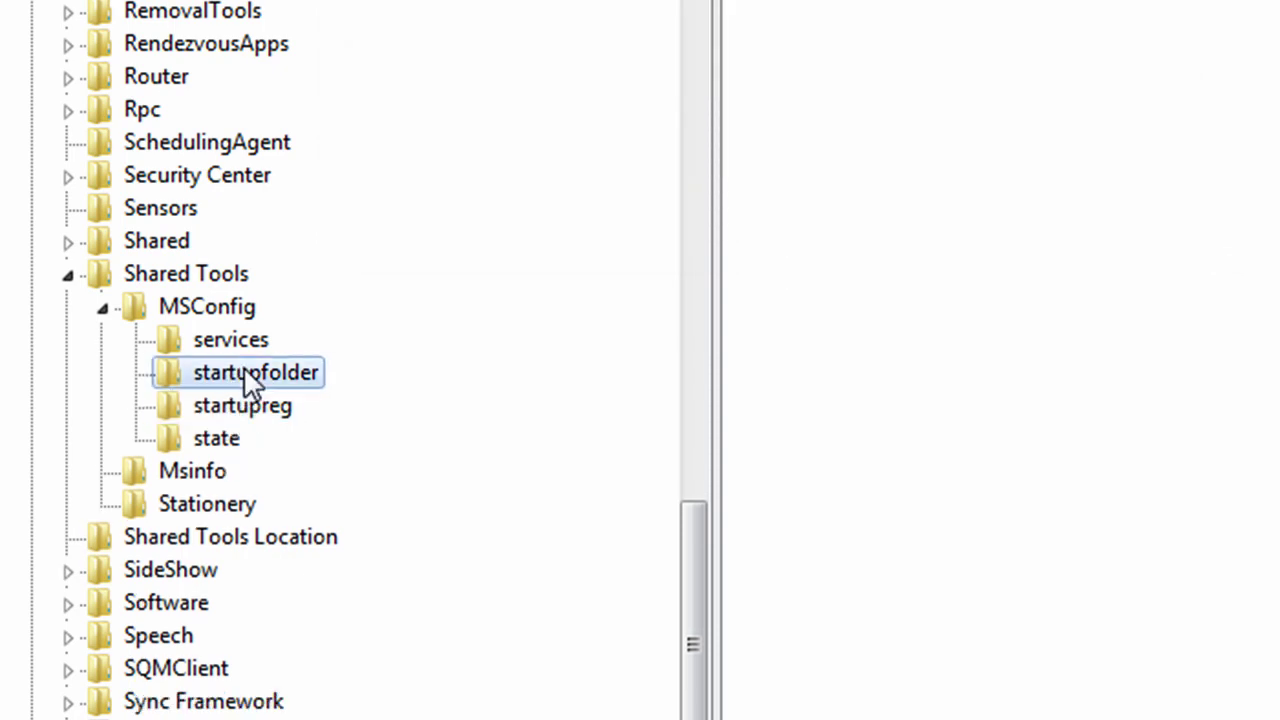
{"action": "left_click", "coordinate": [246, 405]}
{"action": "left_click", "coordinate": [246, 380]}
Step: Collapse MSConfig, close and relaunch System Configuration via MSCONFIG, and view its empty startup list
{"action": "left_click", "coordinate": [105, 308]}
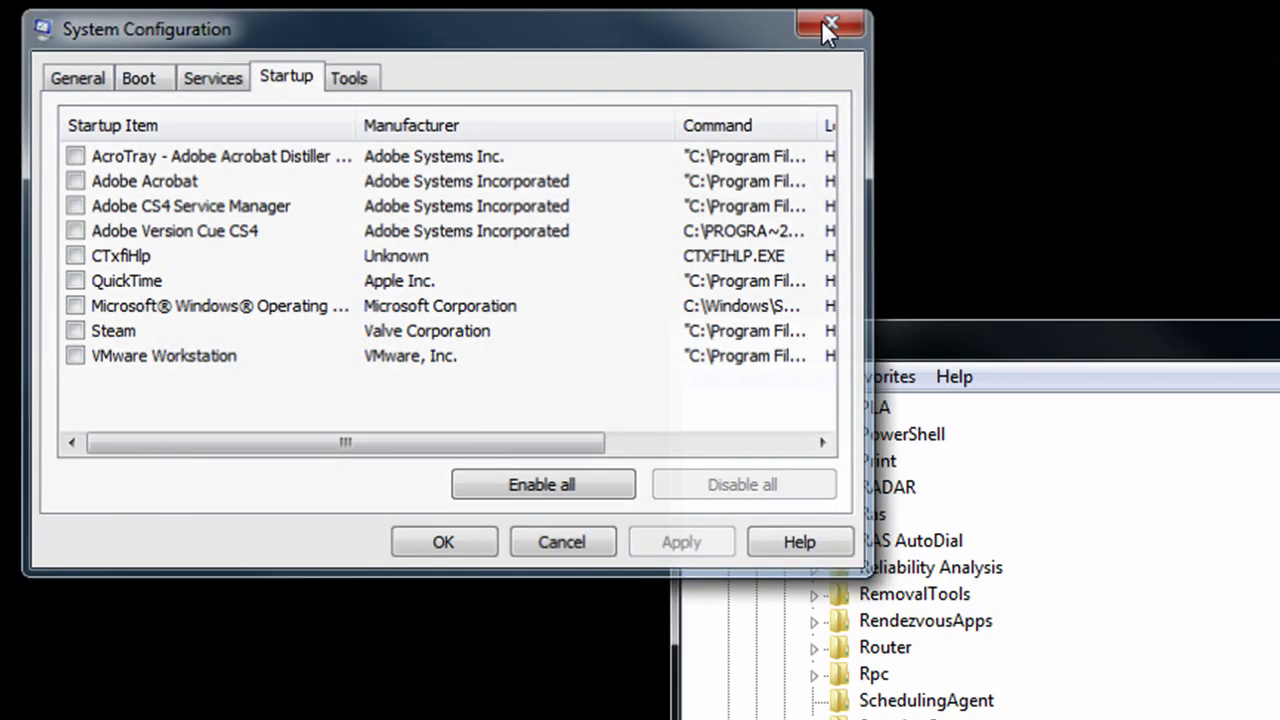
{"action": "left_click", "coordinate": [821, 19]}
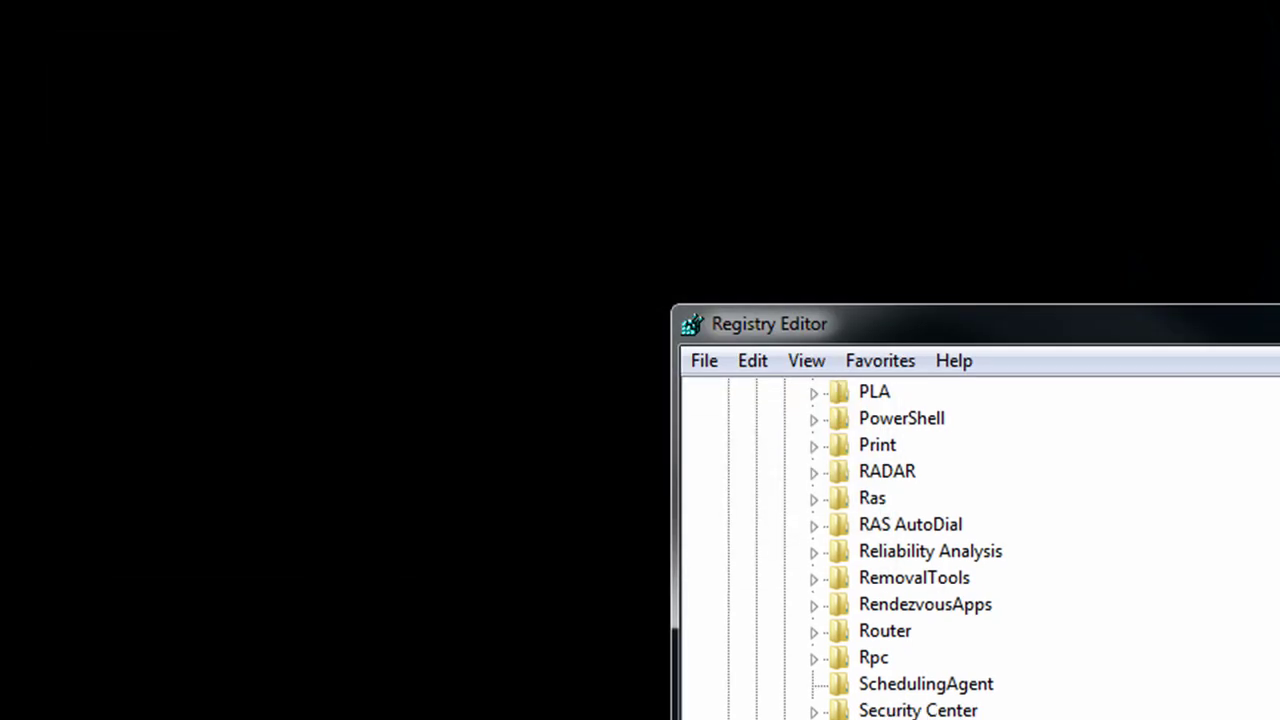
{"action": "key", "text": "super"}
{"action": "type", "text": "MSCON"}
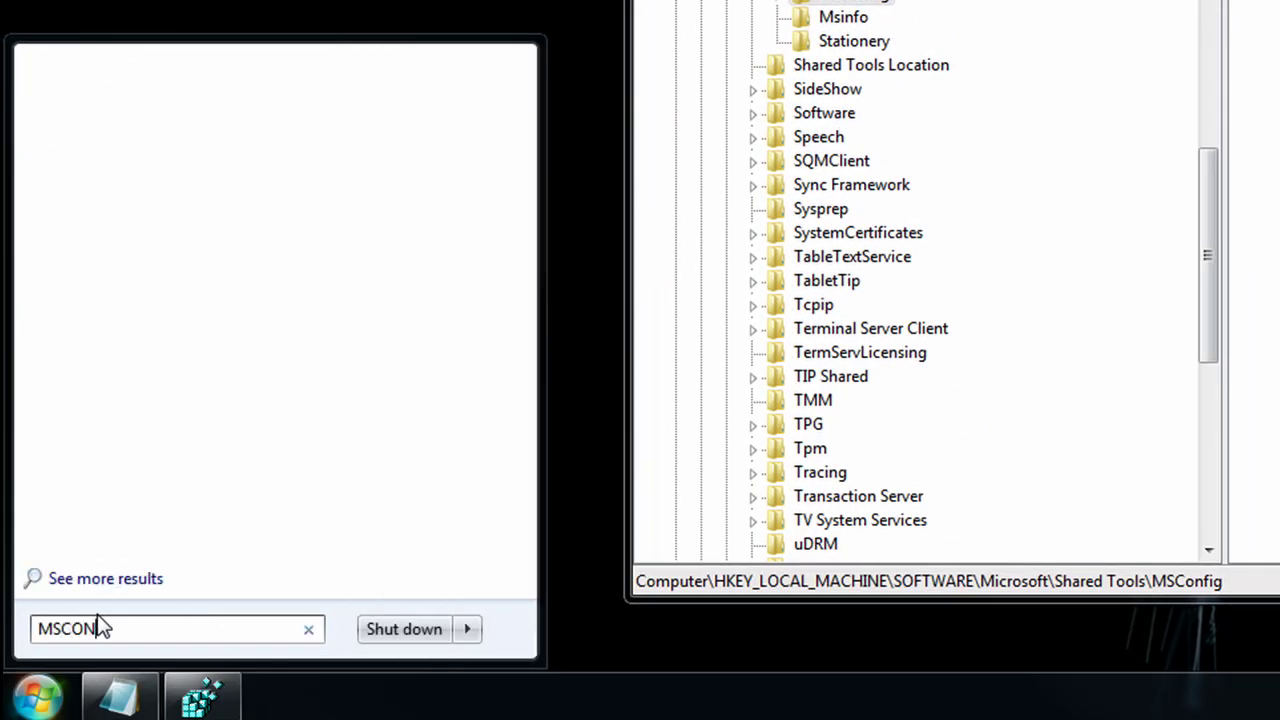
{"action": "type", "text": "FIG"}
{"action": "key", "text": "Return"}
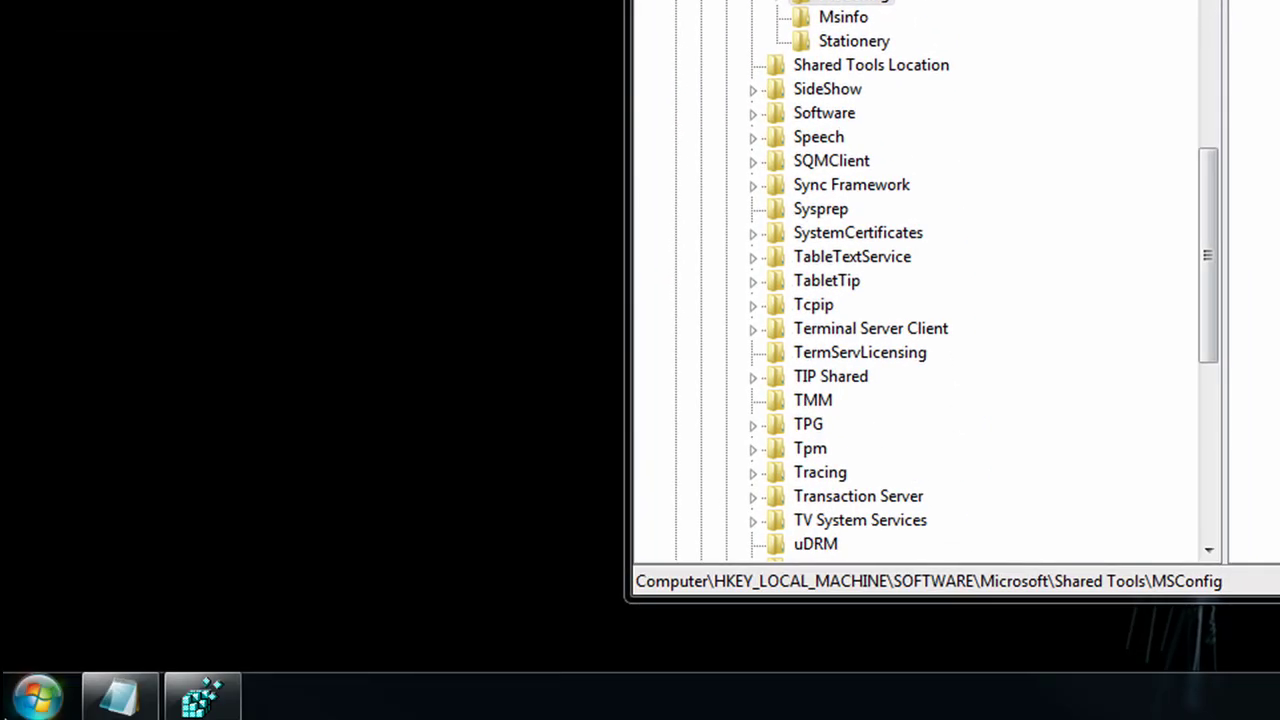
{"action": "key", "text": "super"}
{"action": "type", "text": "MS"}
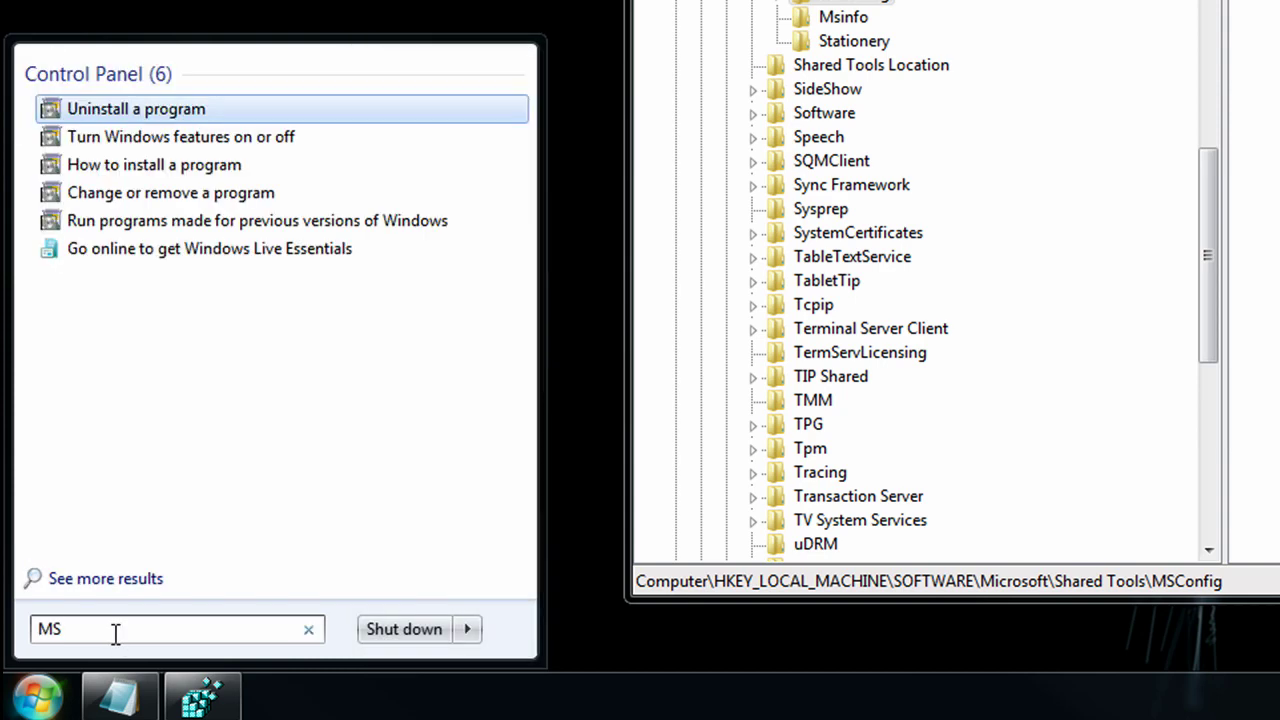
{"action": "type", "text": "CONFIG"}
{"action": "key", "text": "Return"}
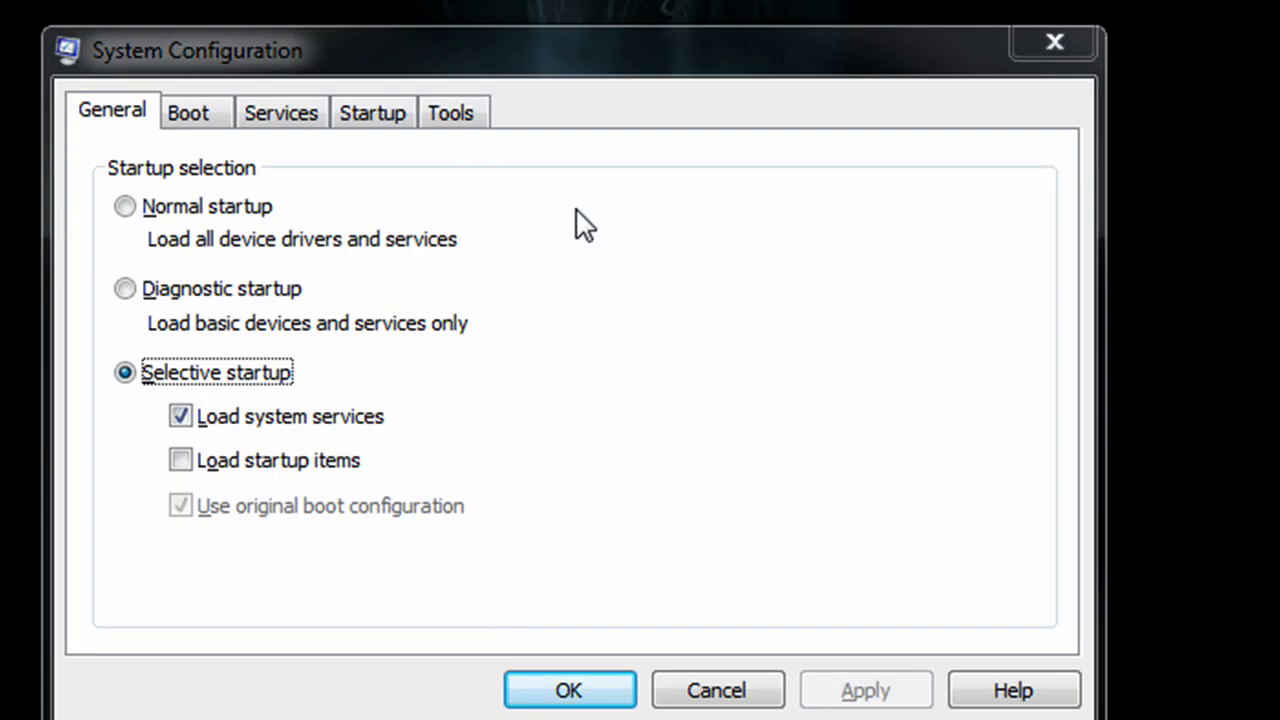
{"action": "left_click", "coordinate": [389, 123]}
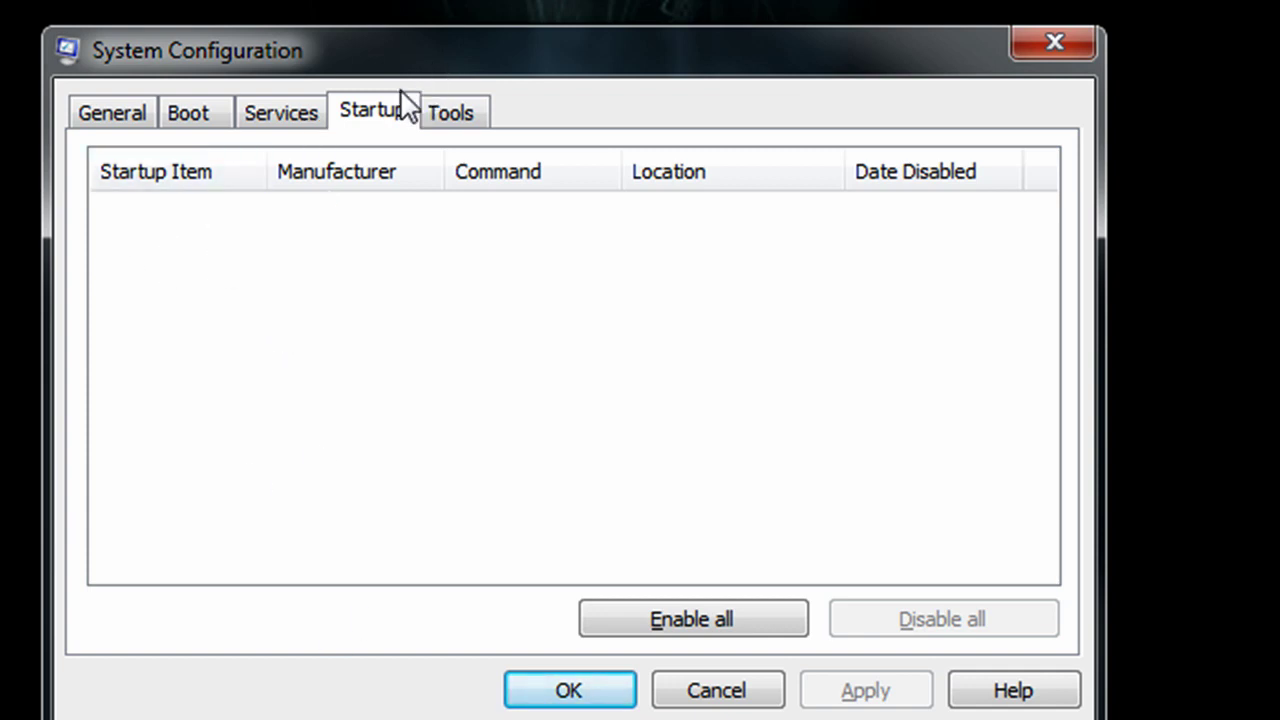
Step: Show System Configuration's services list and launch the services.msc console from Start search
{"action": "left_click", "coordinate": [291, 114]}
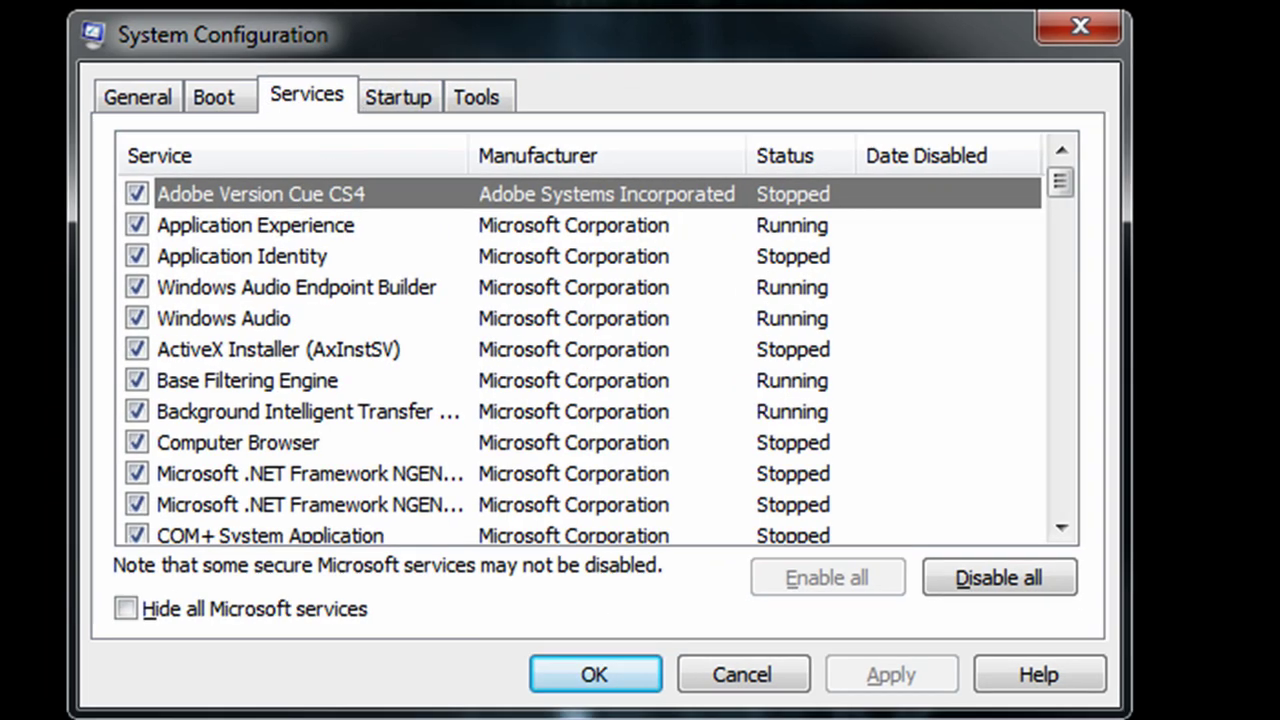
{"action": "left_click", "coordinate": [86, 683]}
{"action": "type", "text": "sercvi"}
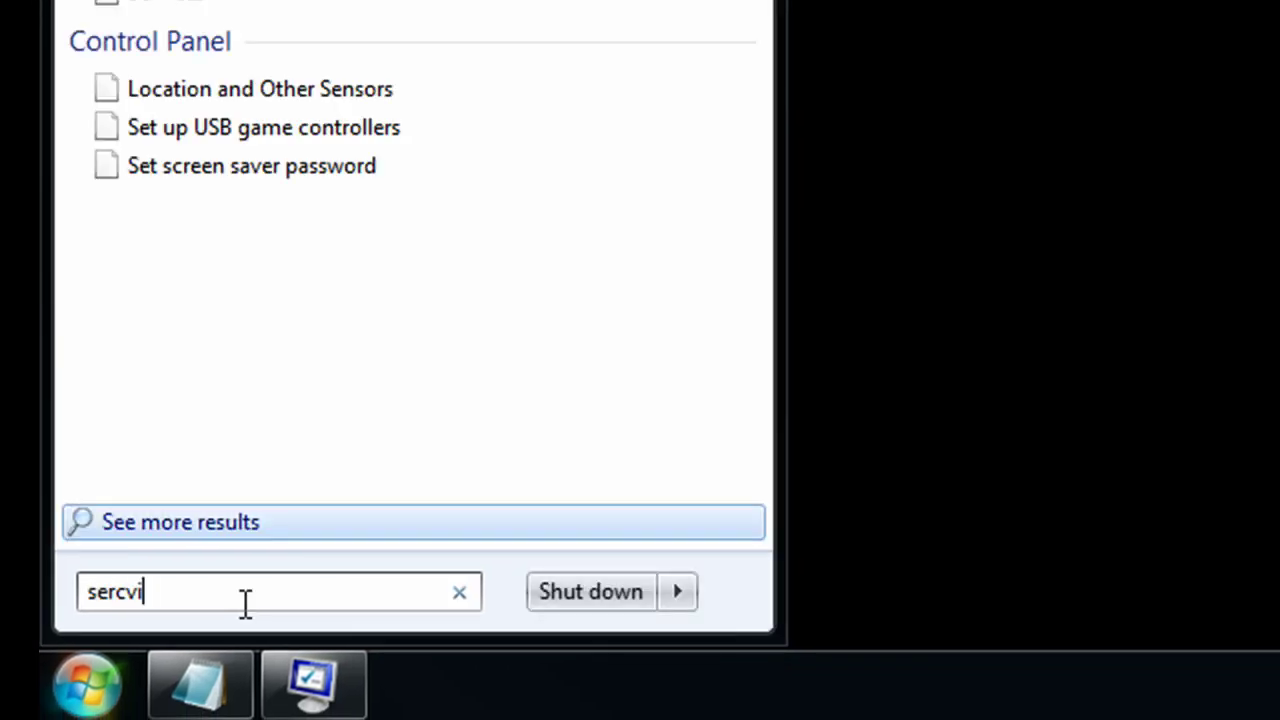
{"action": "key", "text": "BackSpace"}
{"action": "key", "text": "BackSpace"}
{"action": "key", "text": "BackSpace"}
{"action": "type", "text": "vices.msc"}
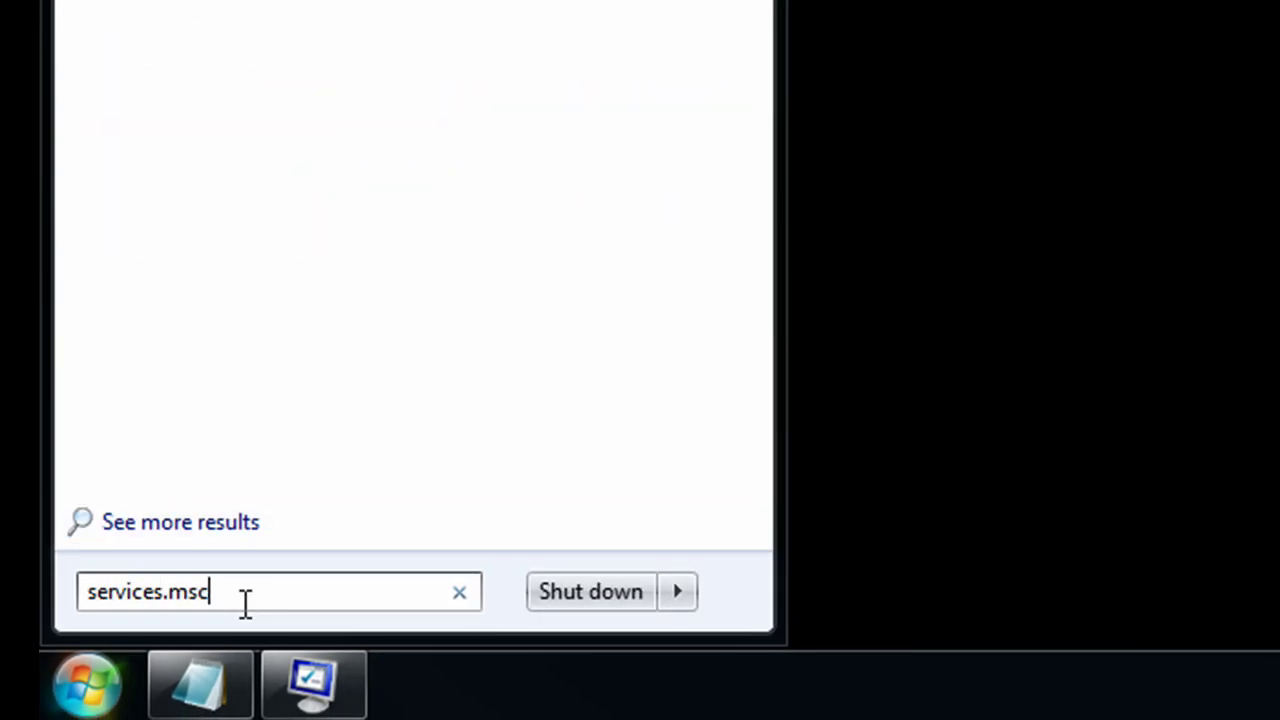
{"action": "key", "text": "Return"}
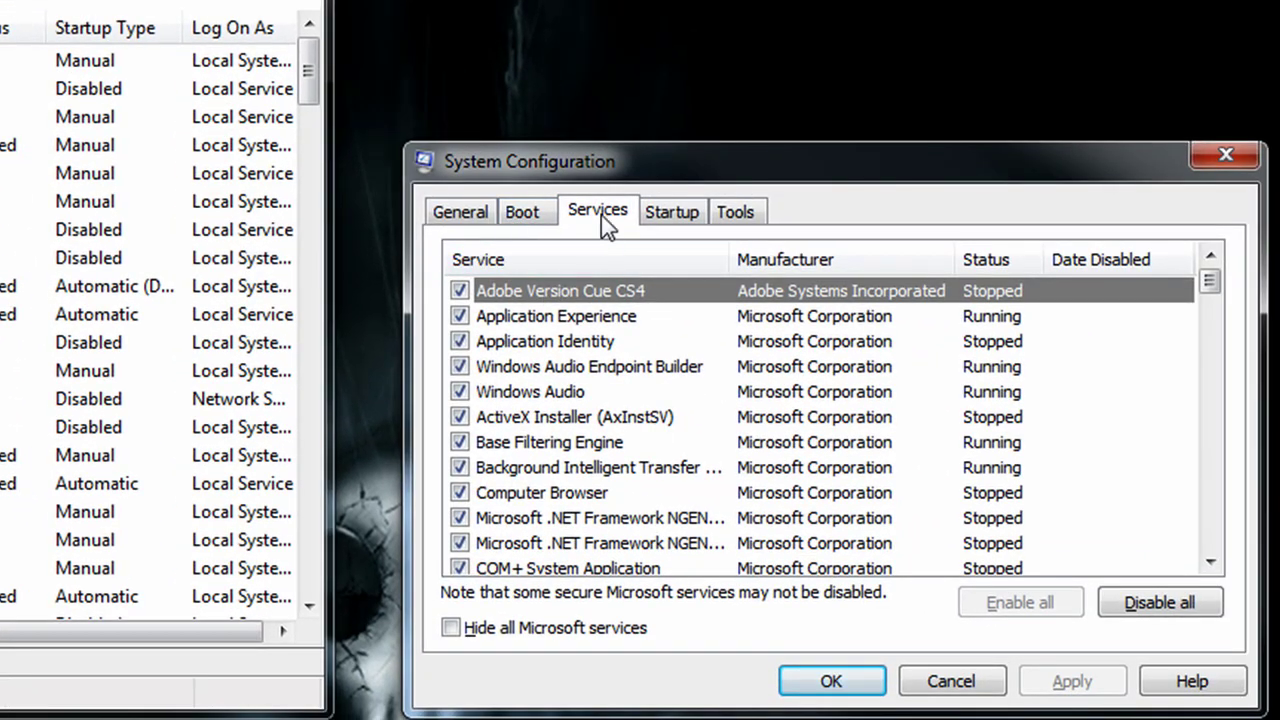
Step: Hide Microsoft services and select the remaining rows, from Adobe Version Cue CS4 to VMware Authorization Service
{"action": "left_click", "coordinate": [463, 629]}
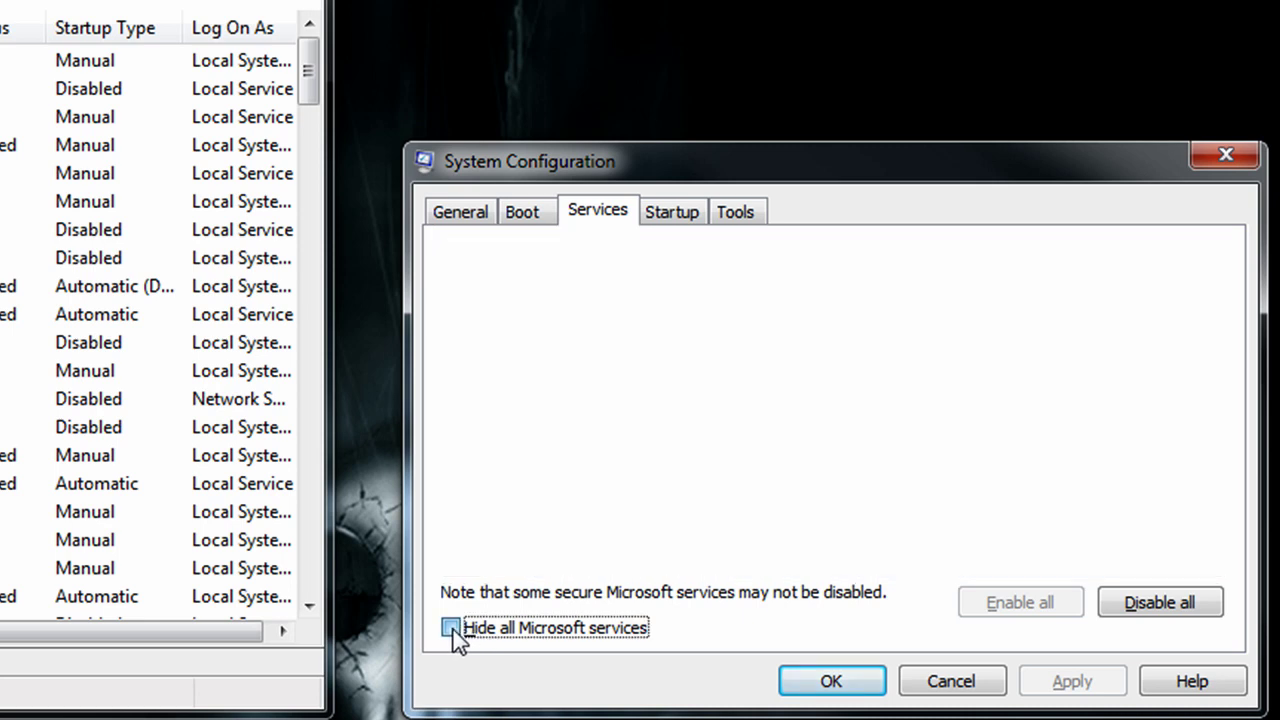
{"action": "left_click", "coordinate": [577, 299]}
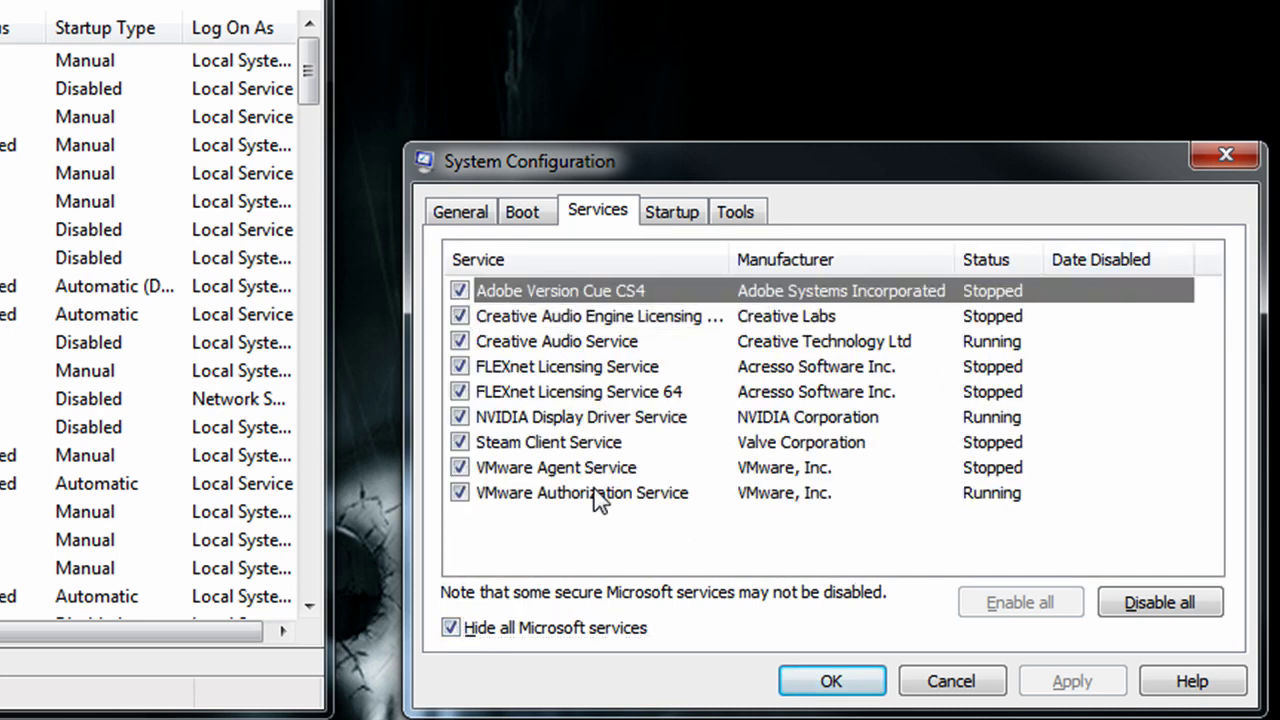
{"action": "key", "text": "ctrl+a"}
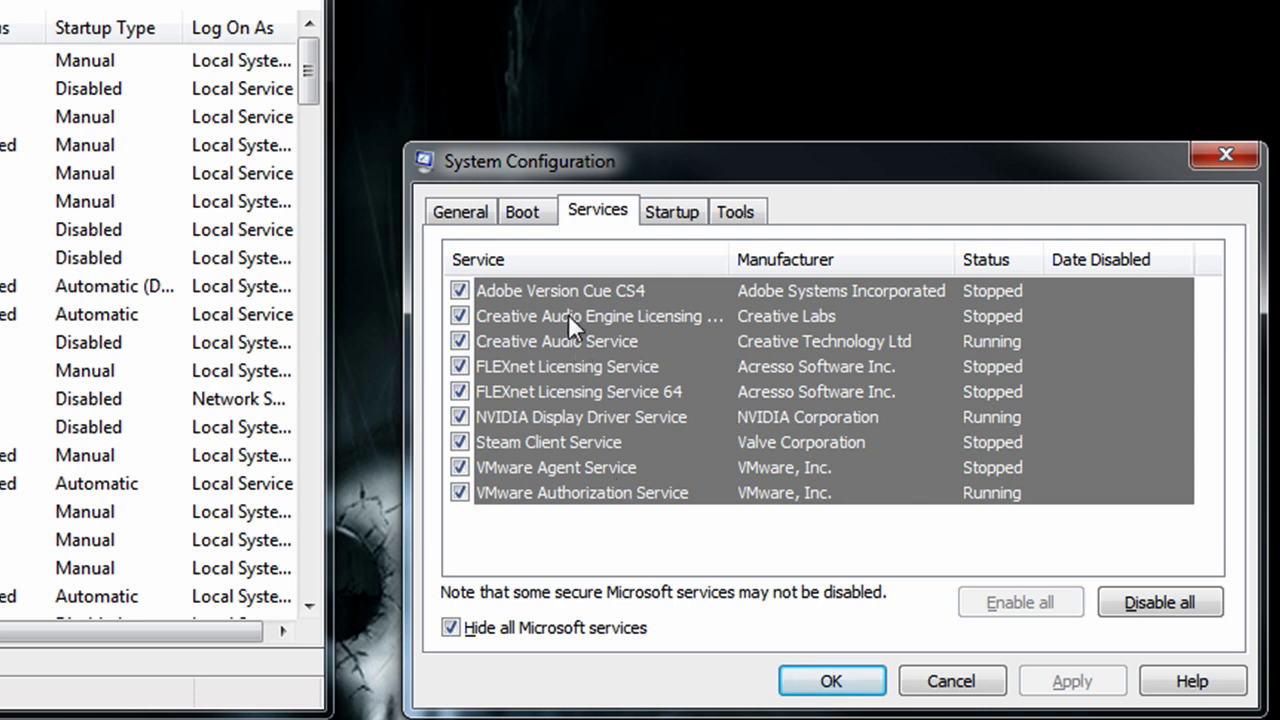
{"action": "left_click", "coordinate": [583, 366]}
{"action": "left_click", "coordinate": [585, 392]}
{"action": "left_click", "coordinate": [585, 372]}
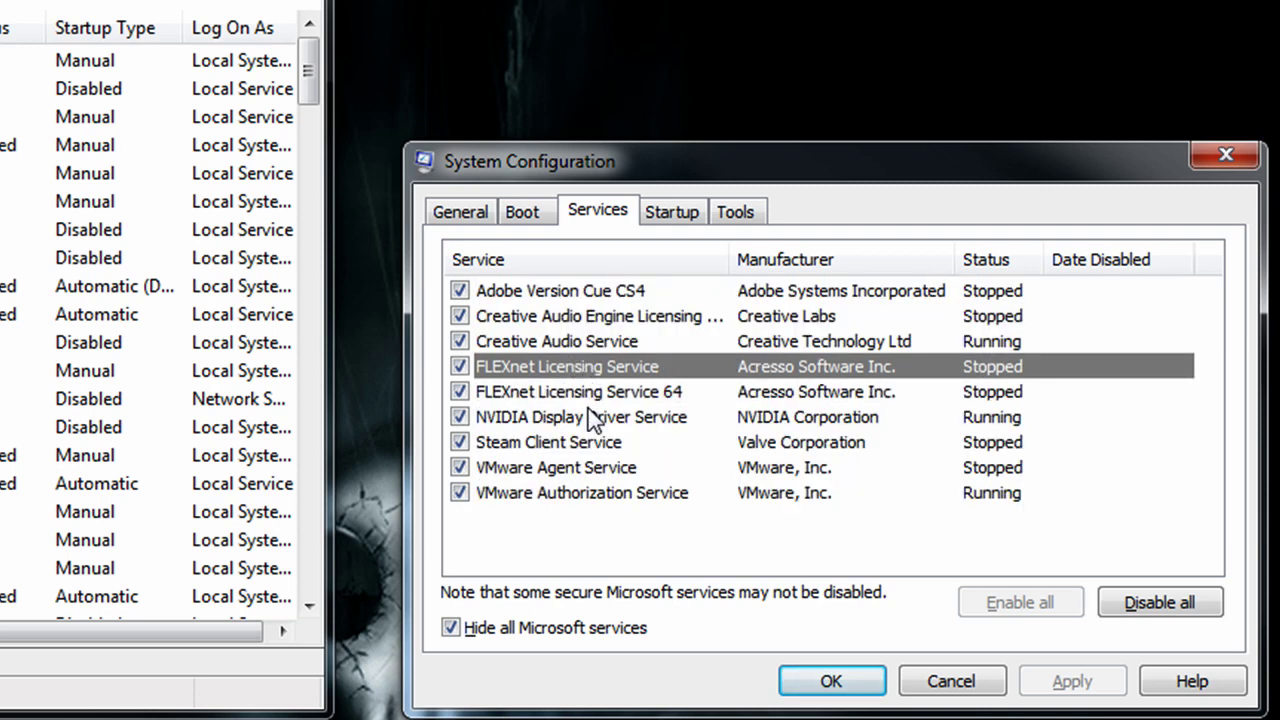
{"action": "left_click", "coordinate": [595, 395]}
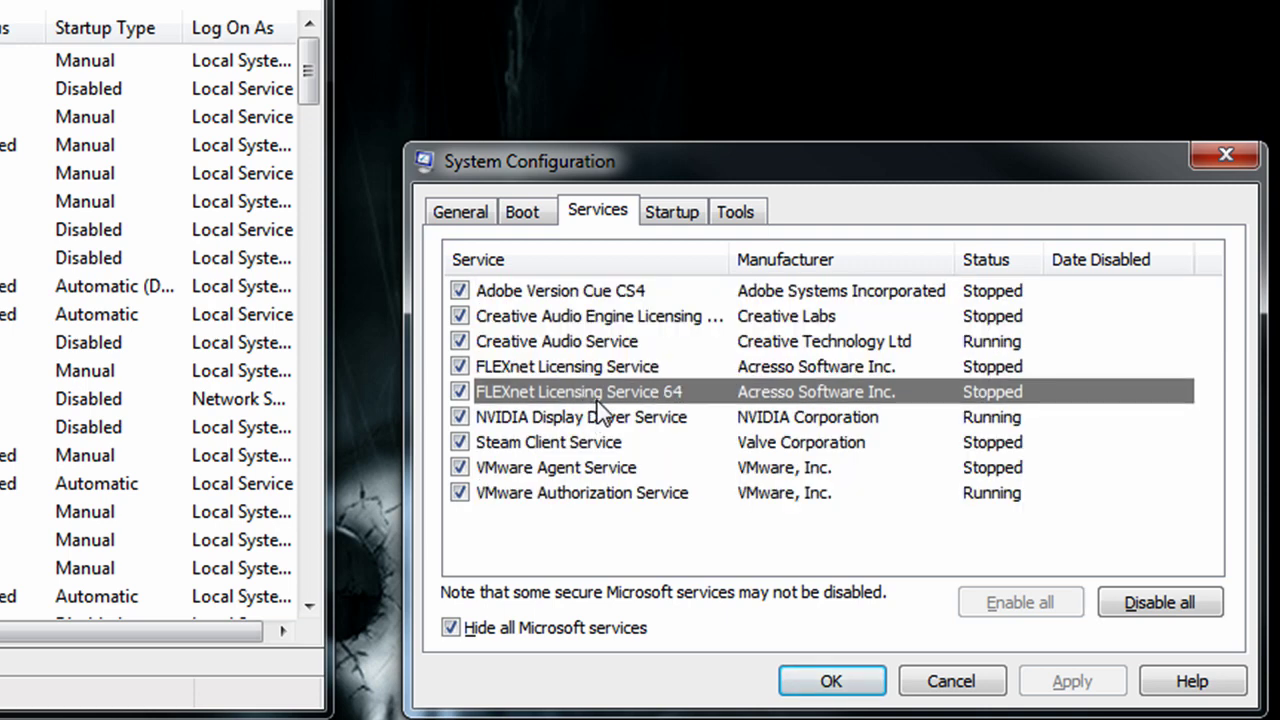
{"action": "left_click", "coordinate": [566, 318]}
{"action": "left_click", "coordinate": [612, 343]}
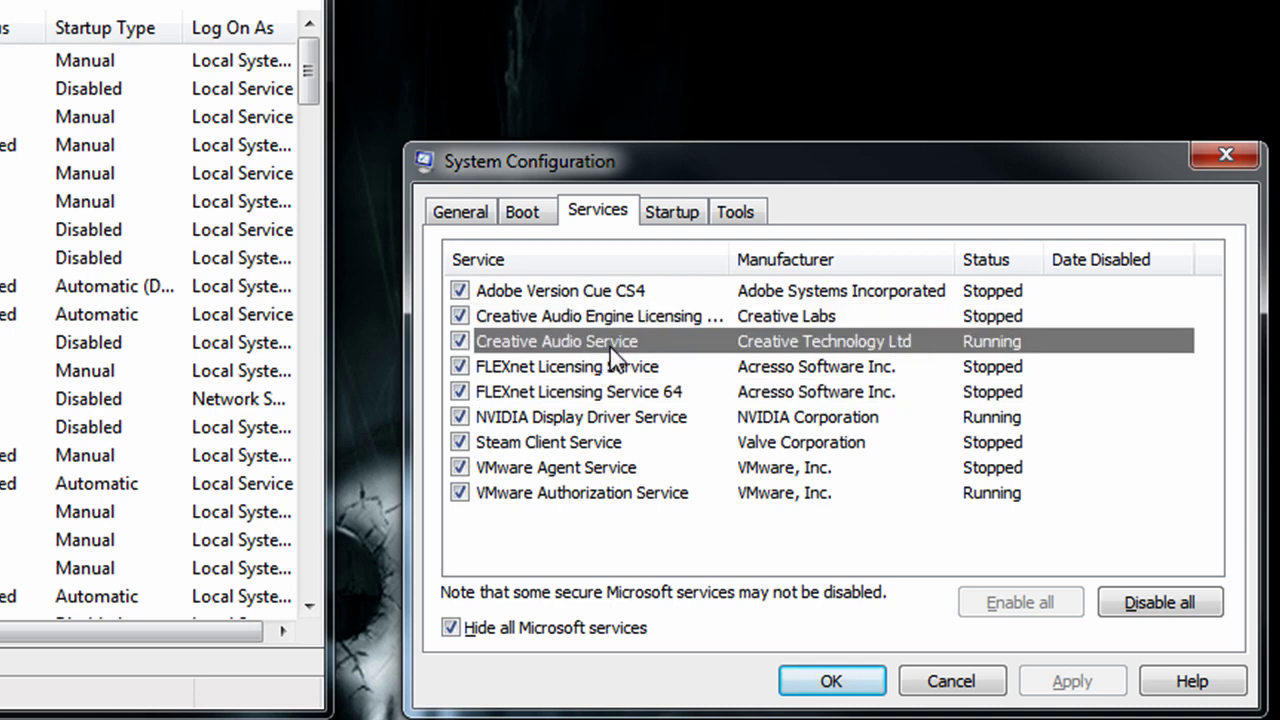
{"action": "left_click", "coordinate": [586, 446]}
{"action": "left_click", "coordinate": [605, 419]}
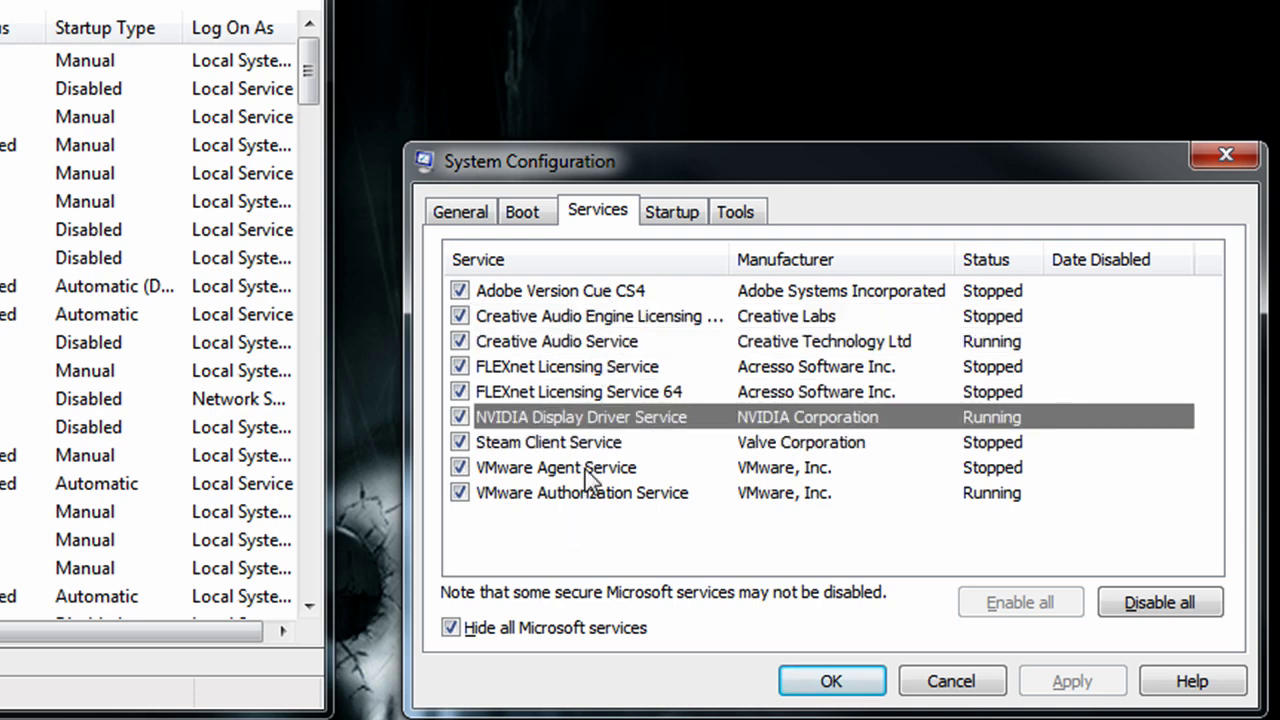
{"action": "left_click", "coordinate": [583, 488]}
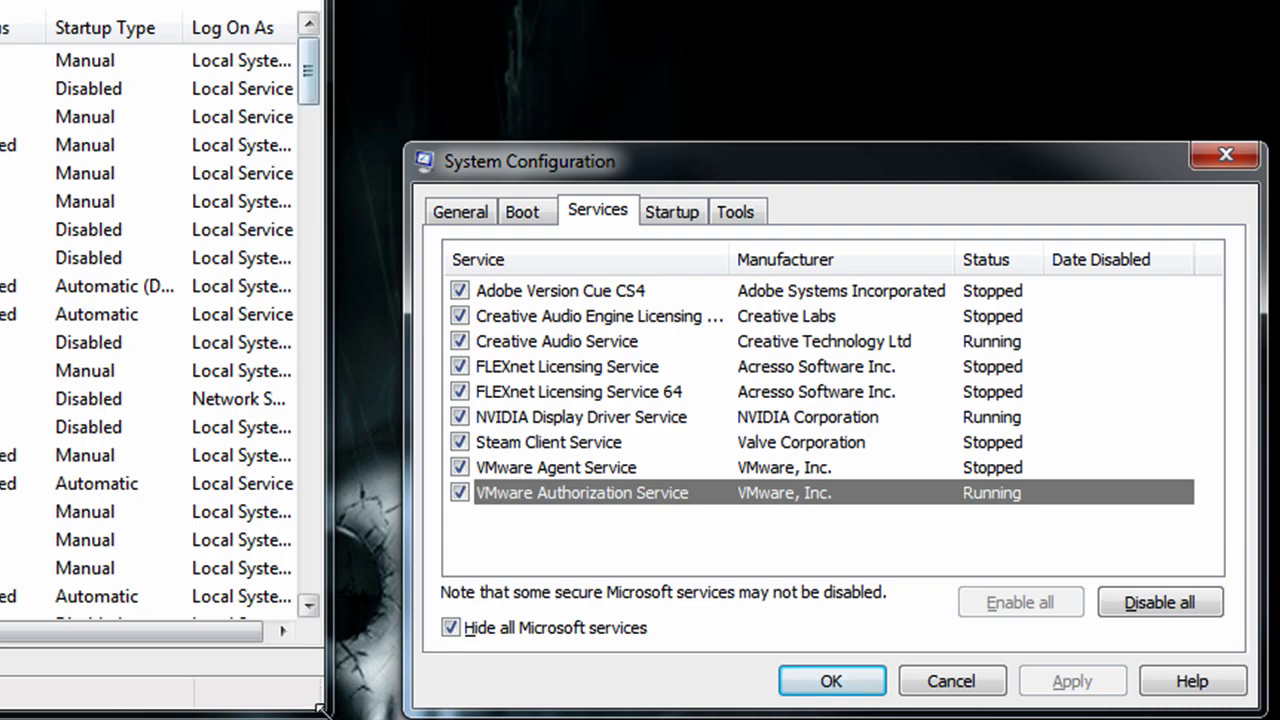
Step: Rearrange the windows, sort Services by startup type, and scroll down to the disabled Adaptive Brightness service
{"action": "left_click_drag", "start_coordinate": [837, 166], "coordinate": [1262, 65]}
{"action": "left_click_drag", "start_coordinate": [333, 714], "coordinate": [625, 714]}
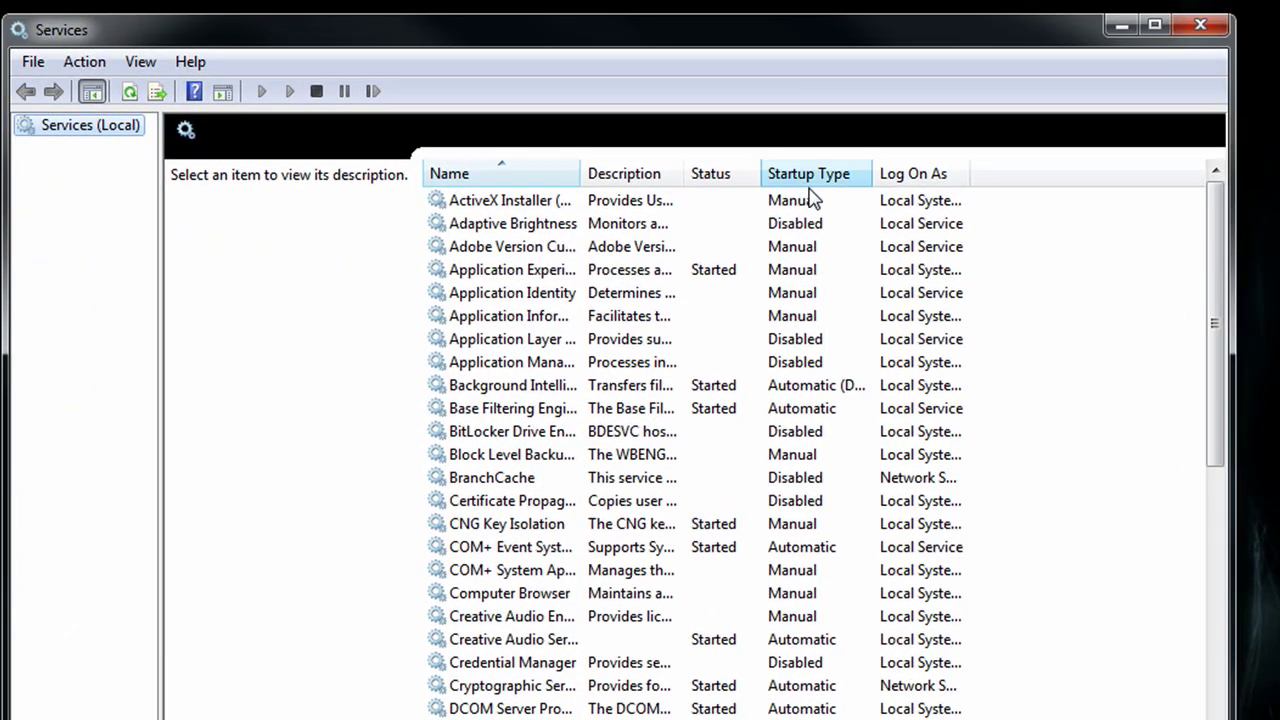
{"action": "left_click", "coordinate": [630, 140]}
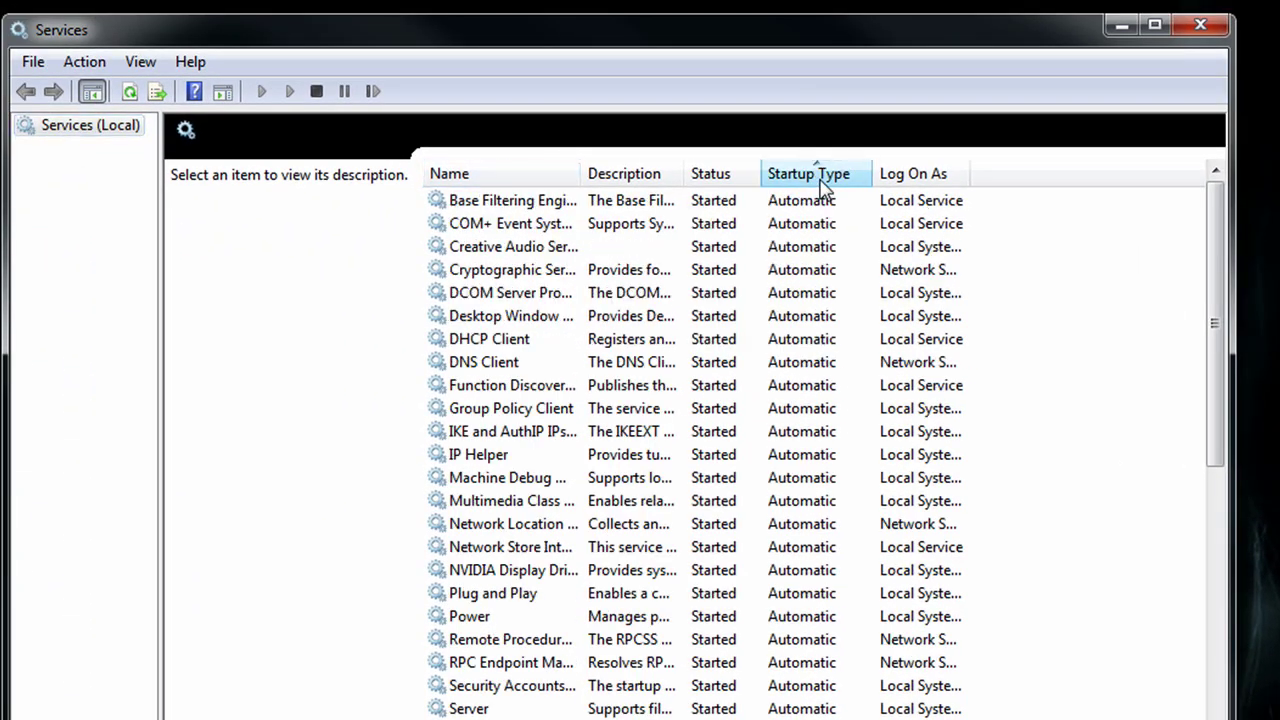
{"action": "left_click", "coordinate": [630, 225]}
{"action": "scroll", "coordinate": [694, 266], "scroll_direction": "down", "scroll_amount": 20}
{"action": "scroll", "coordinate": [700, 287], "scroll_direction": "up", "scroll_amount": 15}
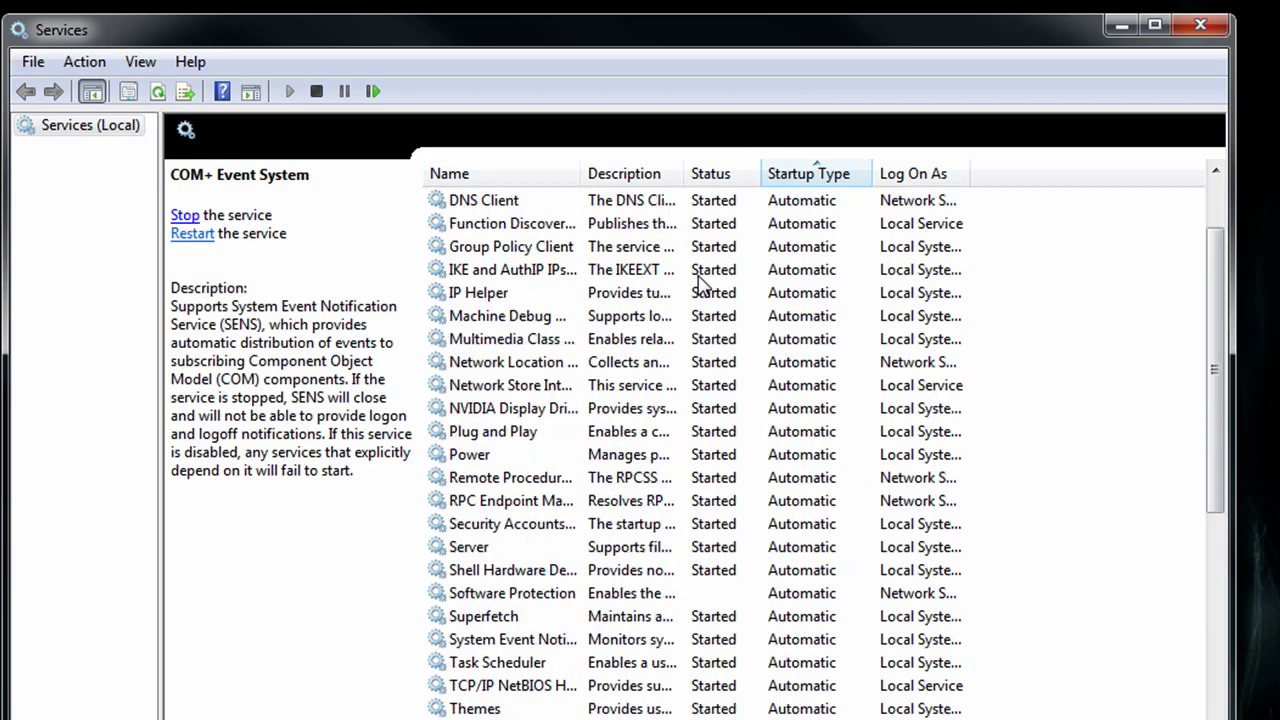
{"action": "scroll", "coordinate": [766, 360], "scroll_direction": "down", "scroll_amount": 20}
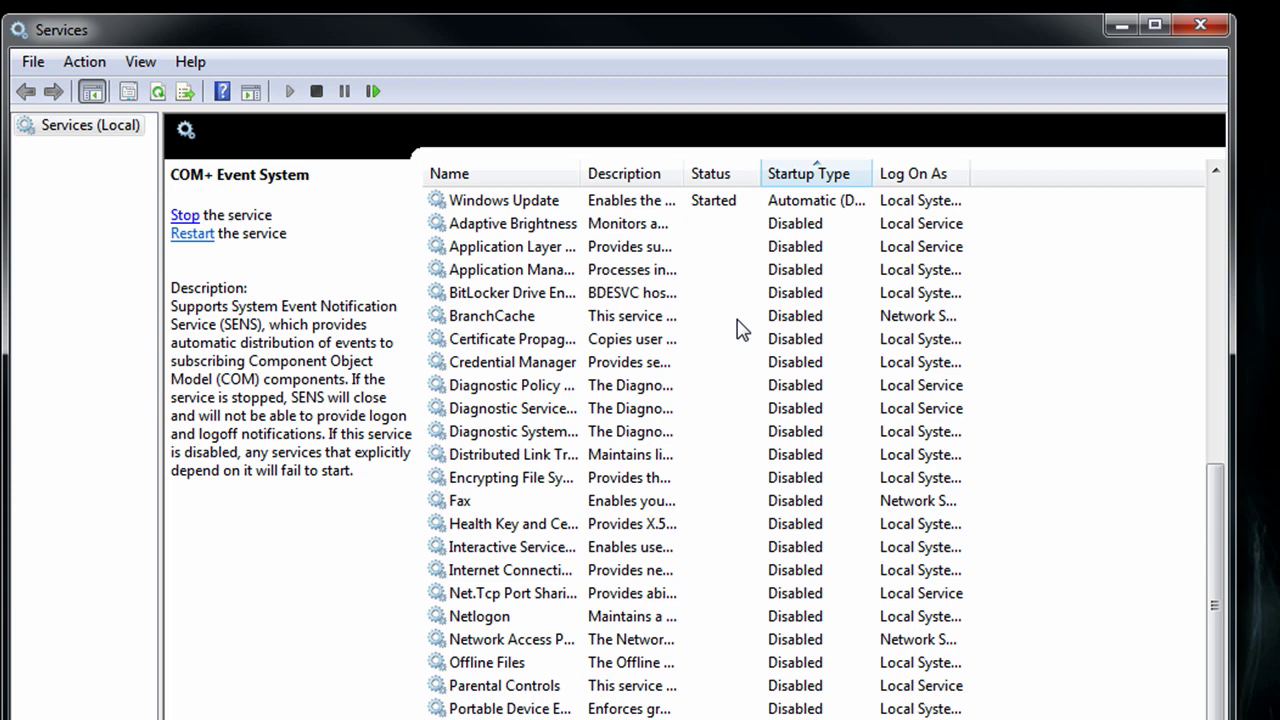
{"action": "left_click", "coordinate": [605, 225]}
{"action": "scroll", "coordinate": [651, 663], "scroll_direction": "down", "scroll_amount": 3}
{"action": "scroll", "coordinate": [655, 708], "scroll_direction": "up", "scroll_amount": 3}
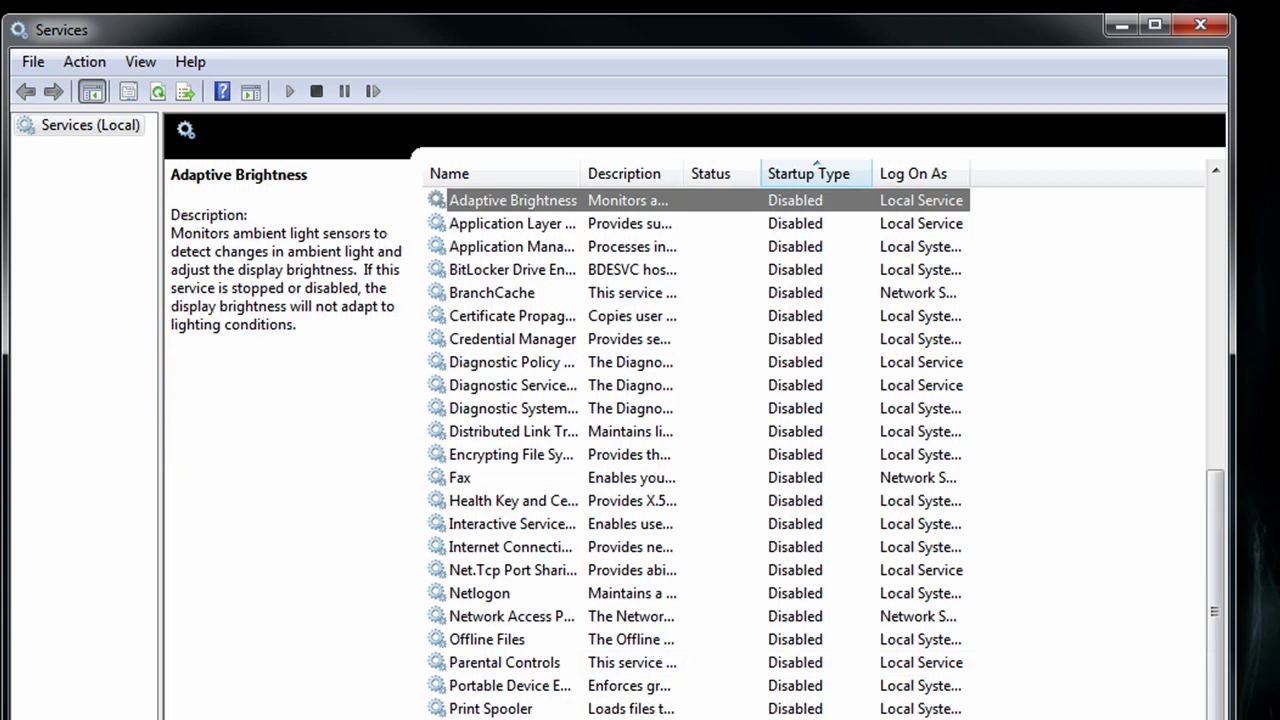
{"action": "key", "text": "w"}
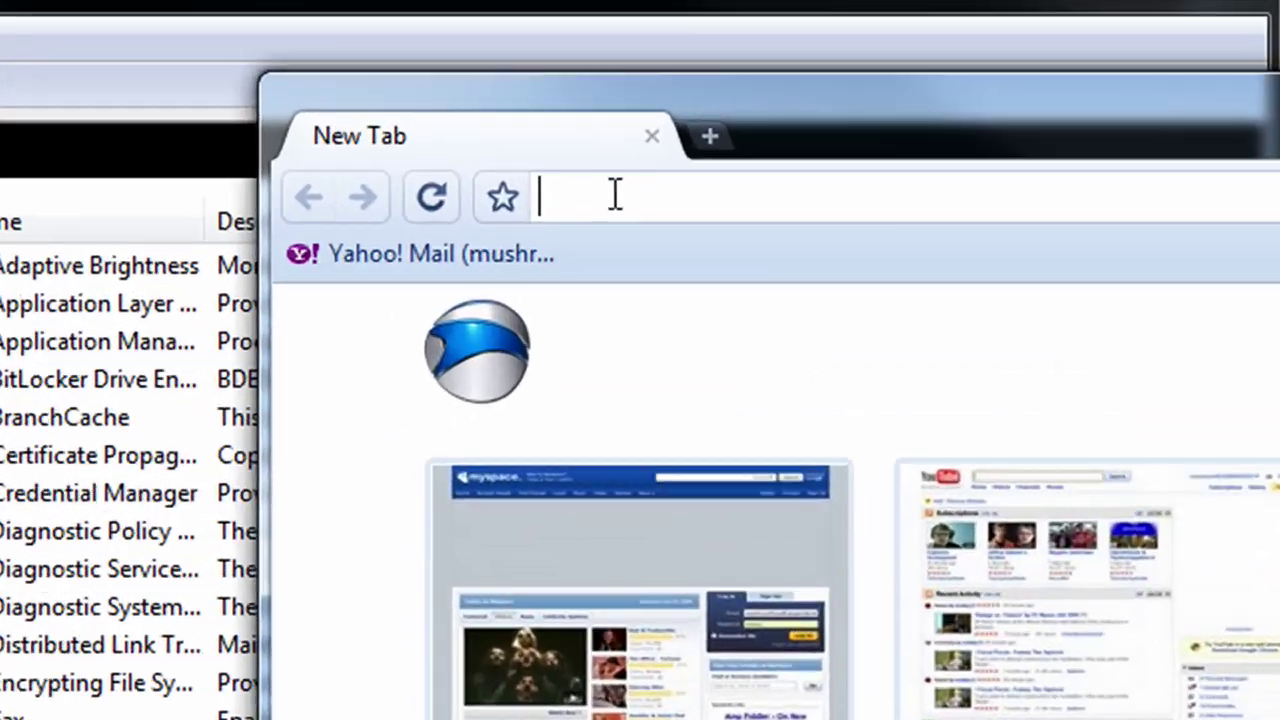
{"action": "type", "text": "www.blackviper.com/"}
{"action": "key", "text": "Return"}
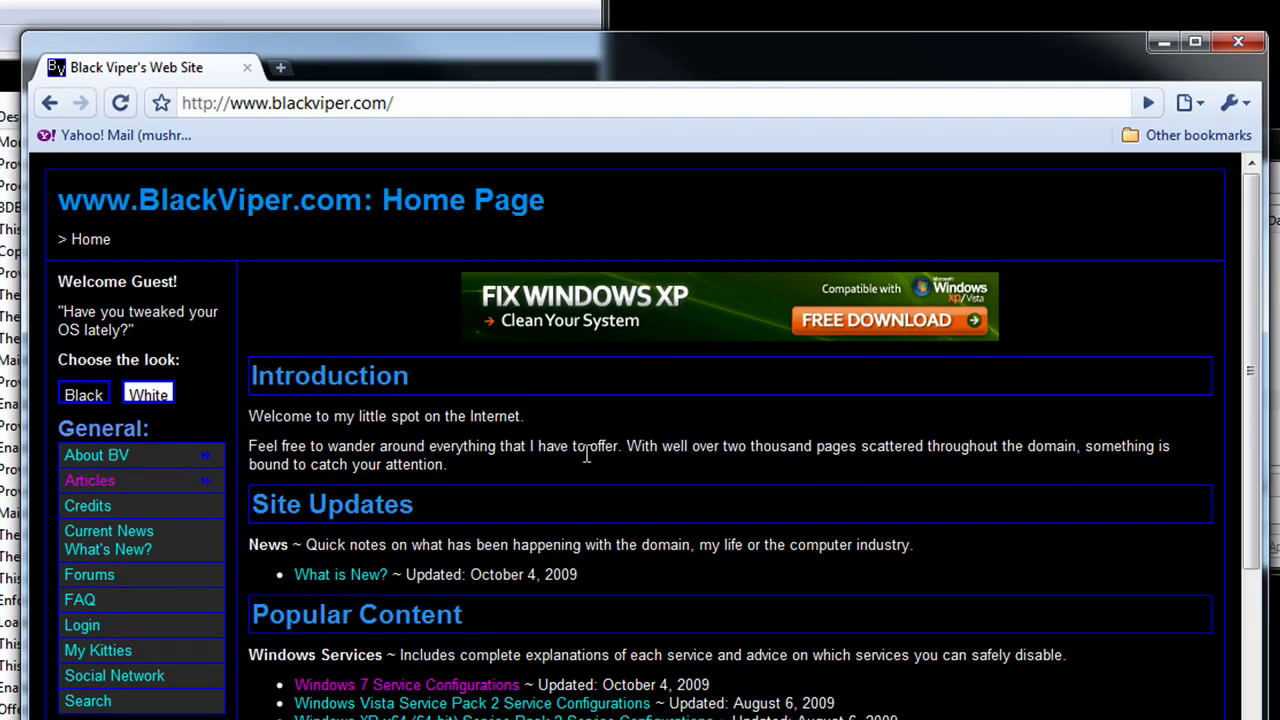
{"action": "scroll", "coordinate": [513, 512], "scroll_direction": "down", "scroll_amount": 5}
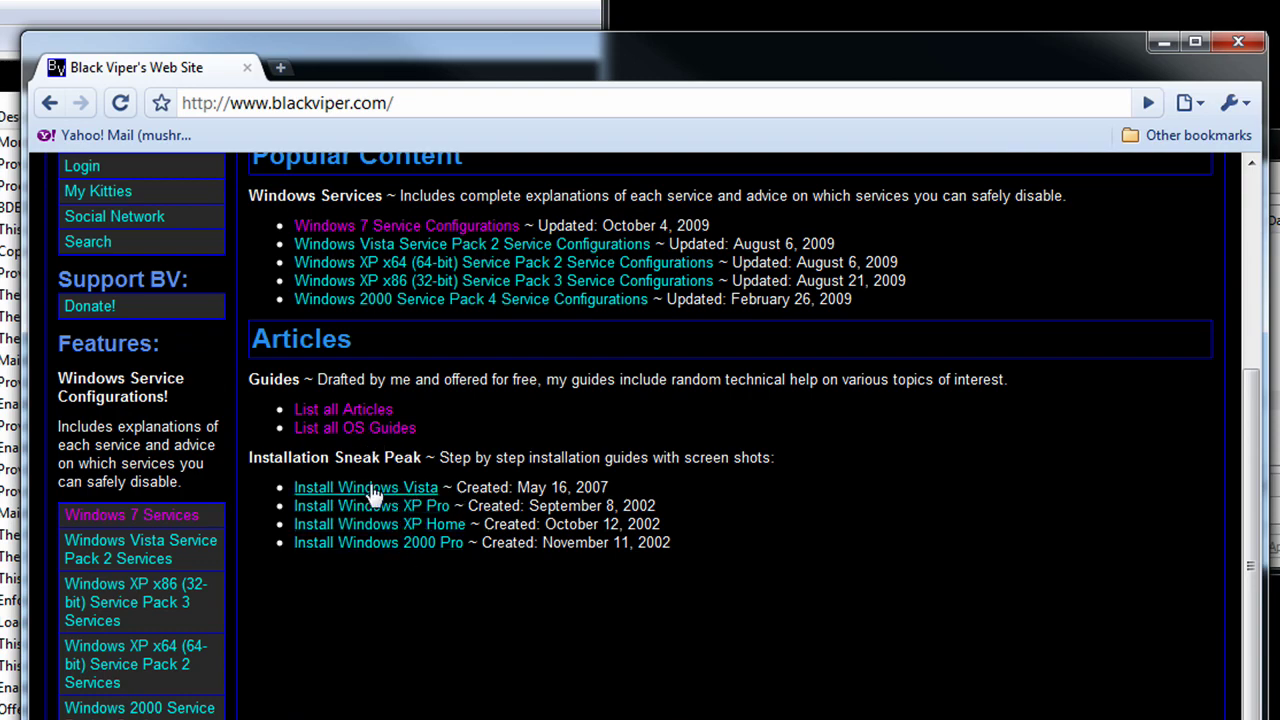
{"action": "scroll", "coordinate": [380, 540], "scroll_direction": "up", "scroll_amount": 5}
{"action": "left_click", "coordinate": [430, 688]}
{"action": "scroll", "coordinate": [449, 697], "scroll_direction": "down", "scroll_amount": 5}
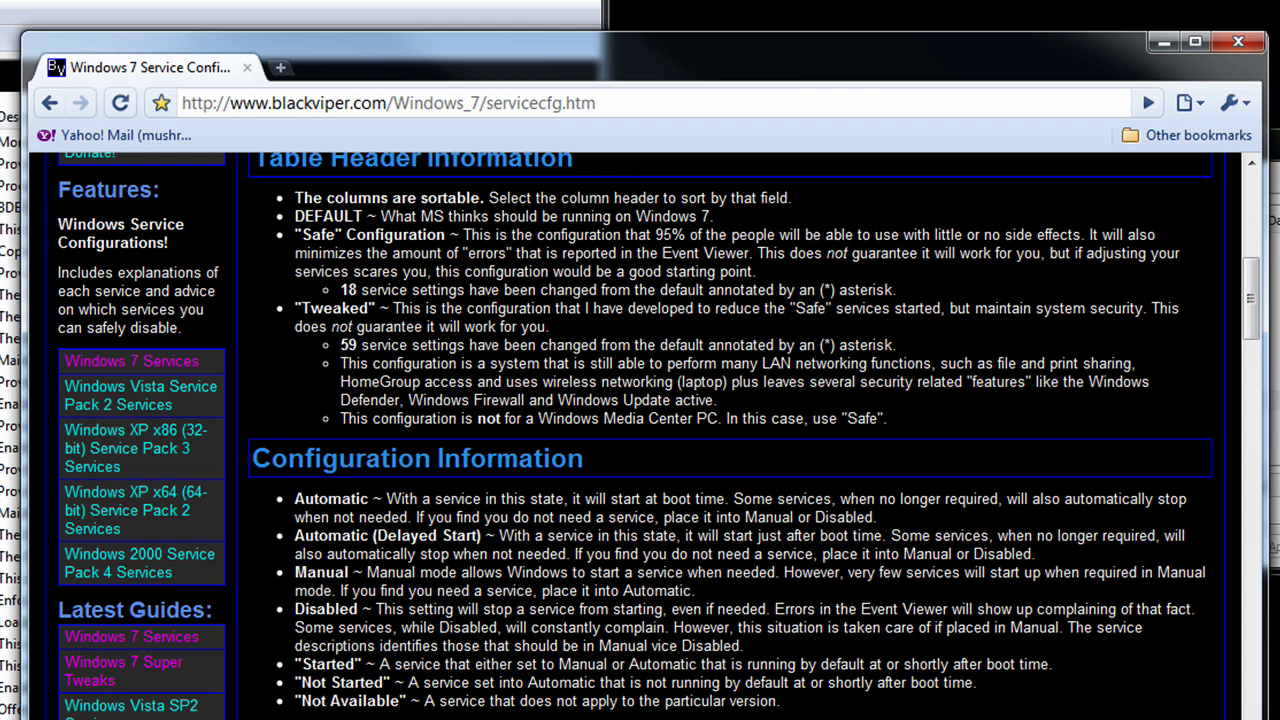
{"action": "scroll", "coordinate": [396, 631], "scroll_direction": "down", "scroll_amount": 15}
{"action": "scroll", "coordinate": [396, 631], "scroll_direction": "up", "scroll_amount": 10}
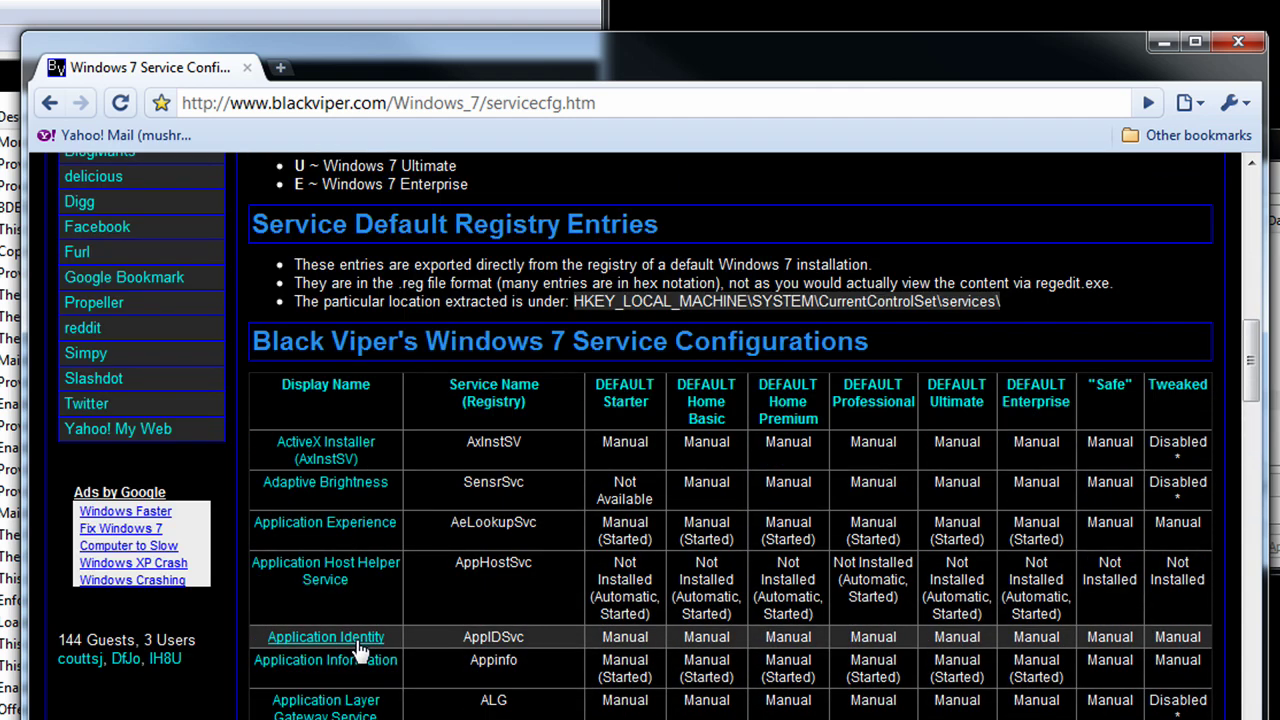
Step: Select blackviper.com in the browser's web address, then close the browser
{"action": "key", "text": "alt+Tab"}
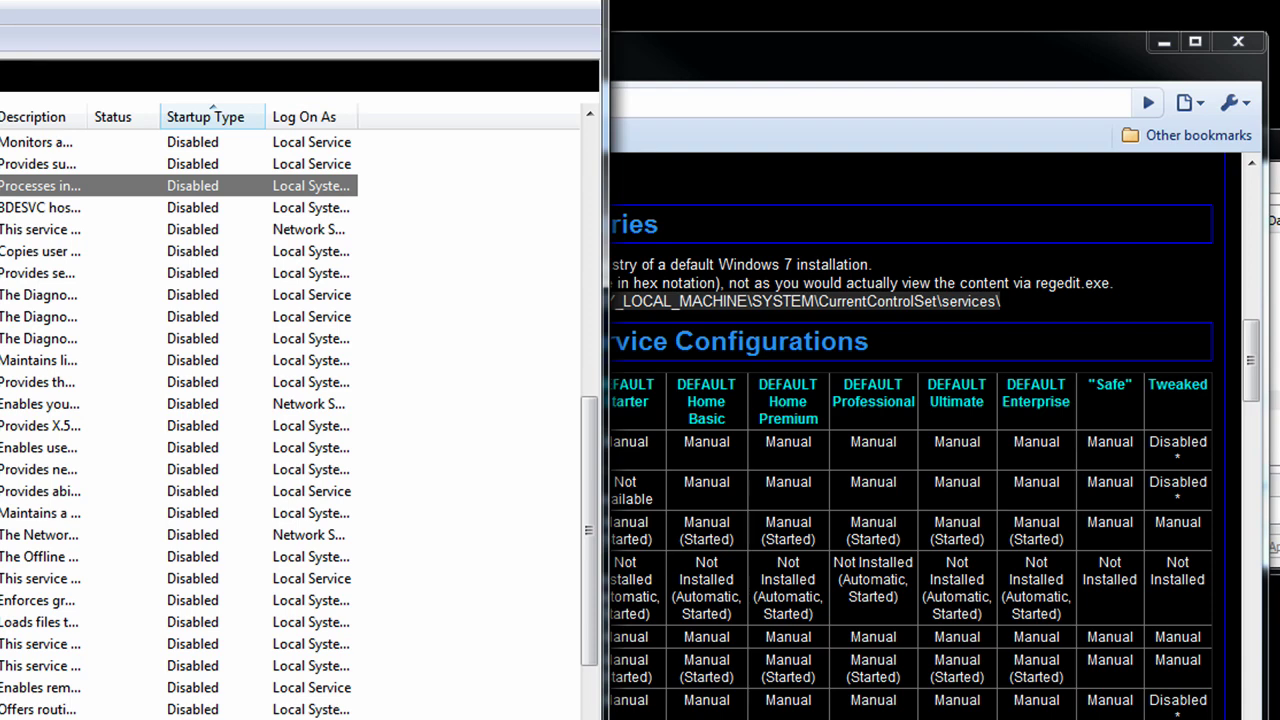
{"action": "left_click", "coordinate": [846, 91]}
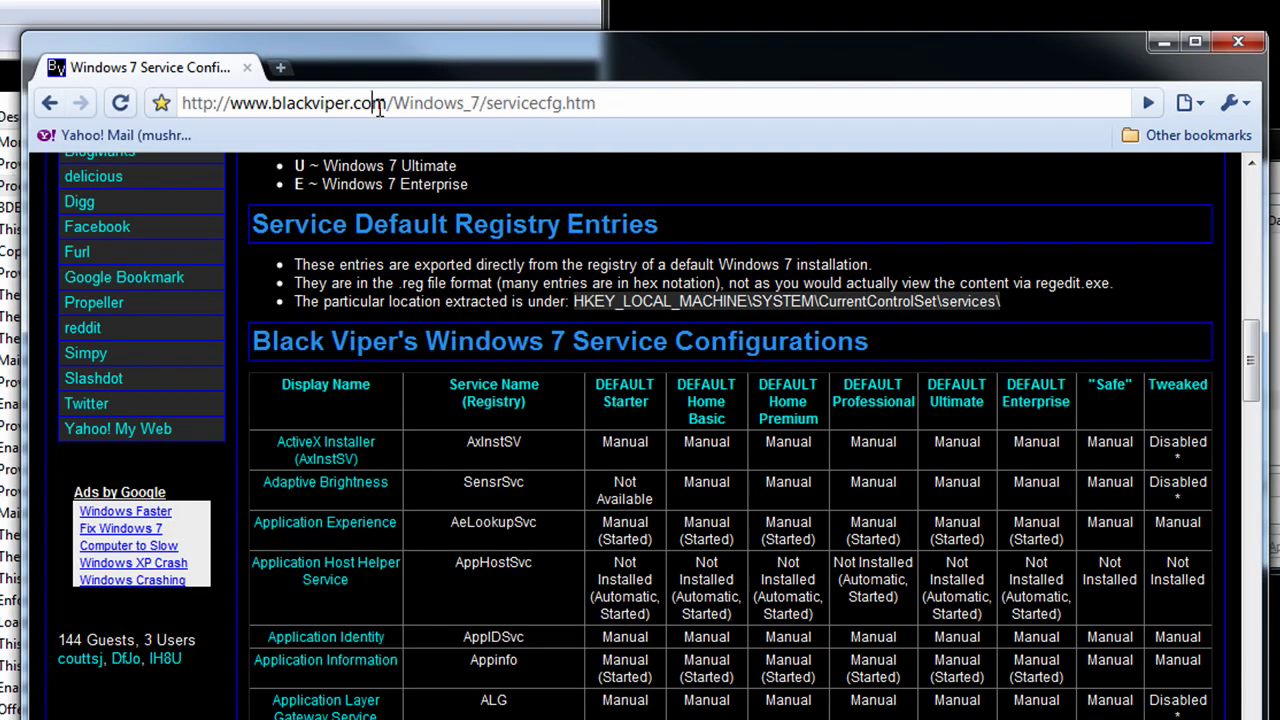
{"action": "left_click_drag", "start_coordinate": [380, 107], "coordinate": [268, 108]}
{"action": "left_click_drag", "start_coordinate": [386, 103], "coordinate": [268, 101]}
{"action": "left_click", "coordinate": [1238, 42]}
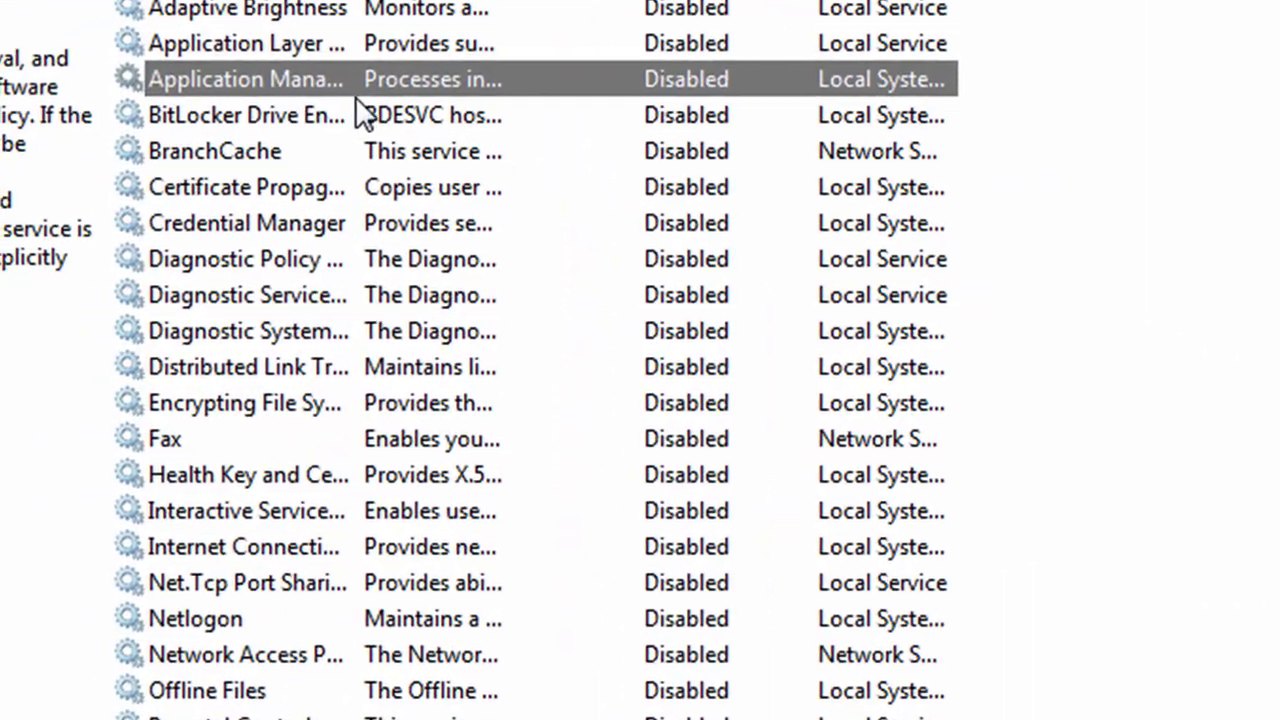
Step: Go through the disabled services from Adaptive Brightness down to Fax and select Fax
{"action": "left_click", "coordinate": [323, 117]}
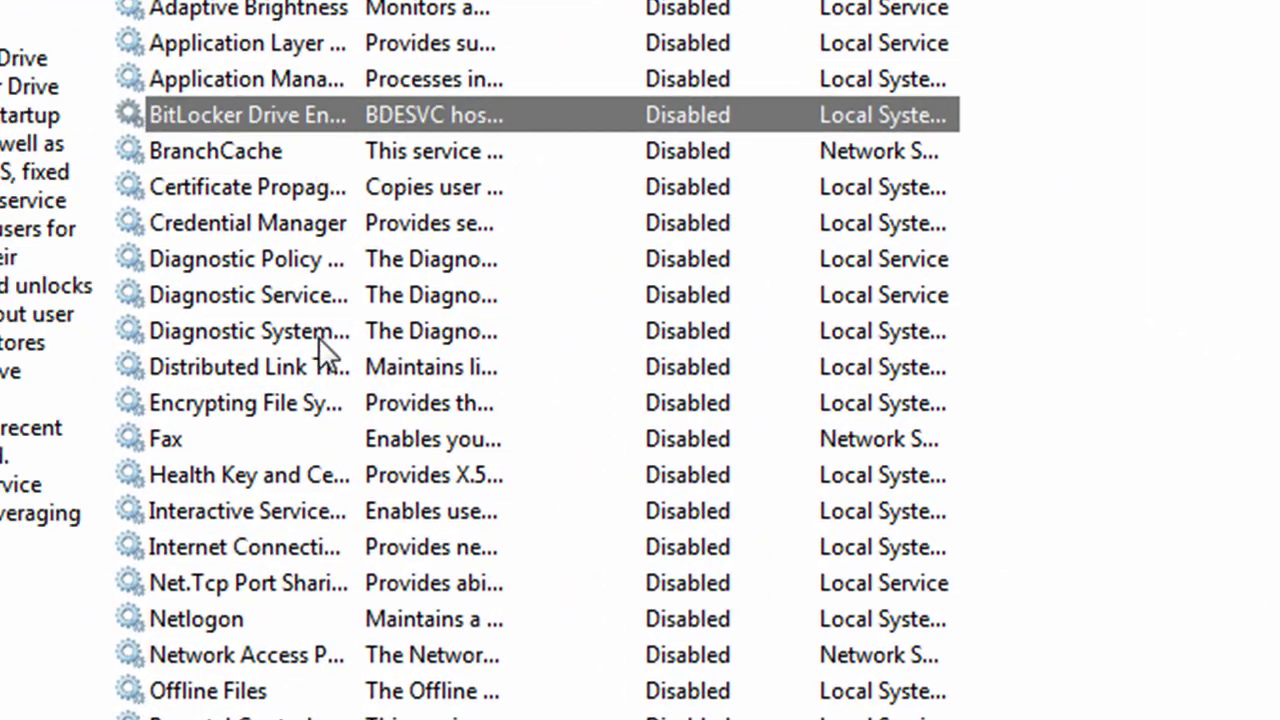
{"action": "left_click", "coordinate": [277, 40]}
{"action": "scroll", "coordinate": [320, 320], "scroll_direction": "up", "scroll_amount": 4}
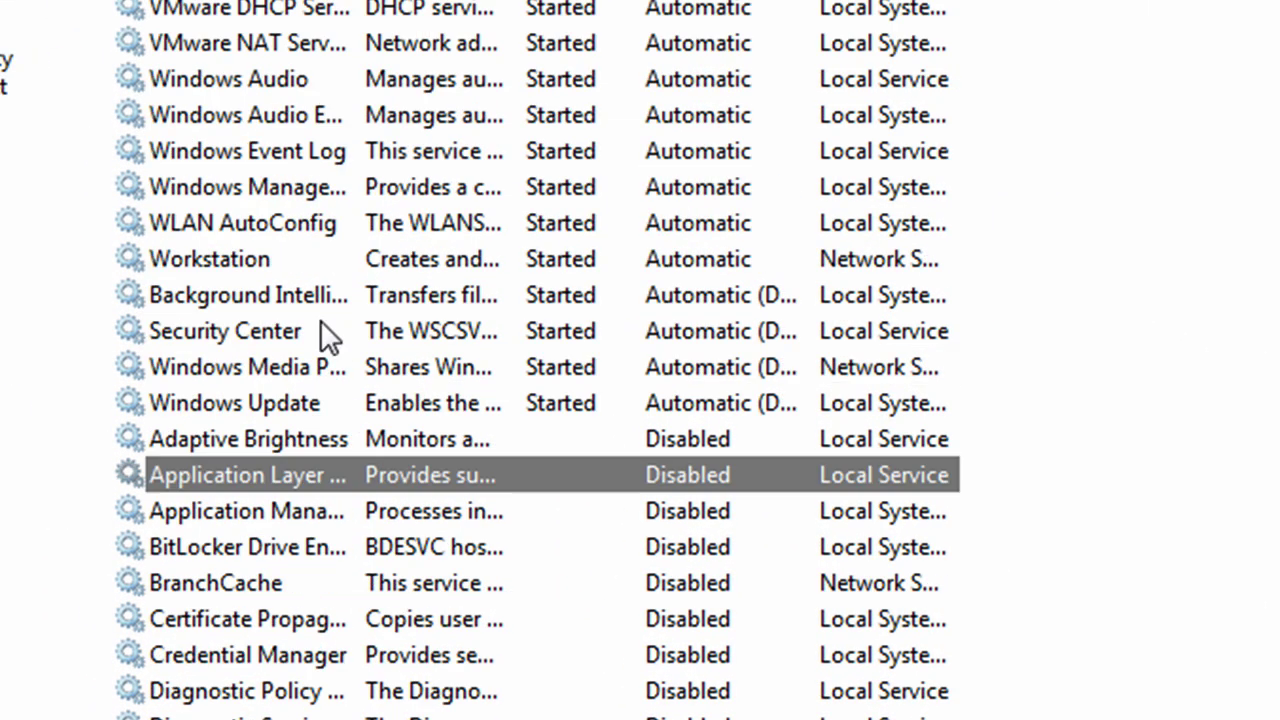
{"action": "left_click", "coordinate": [287, 428]}
{"action": "scroll", "coordinate": [300, 540], "scroll_direction": "down", "scroll_amount": 1}
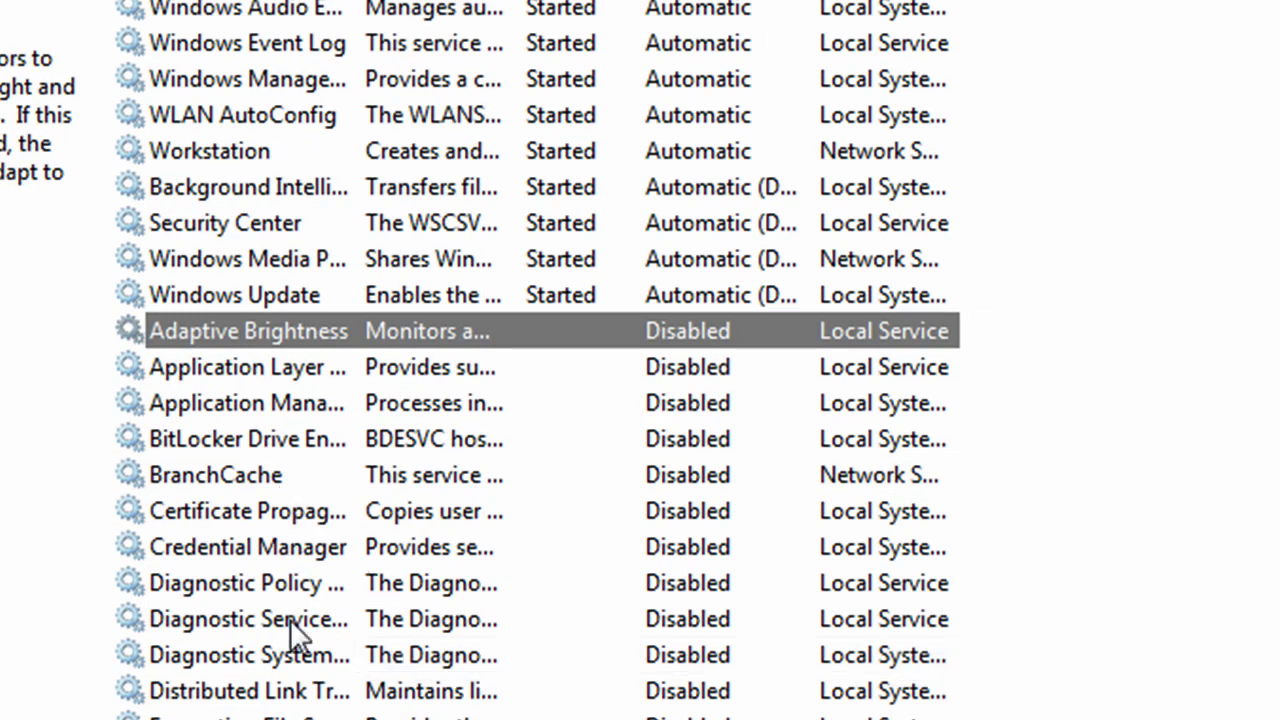
{"action": "scroll", "coordinate": [250, 640], "scroll_direction": "down", "scroll_amount": 1}
{"action": "left_click", "coordinate": [220, 655]}
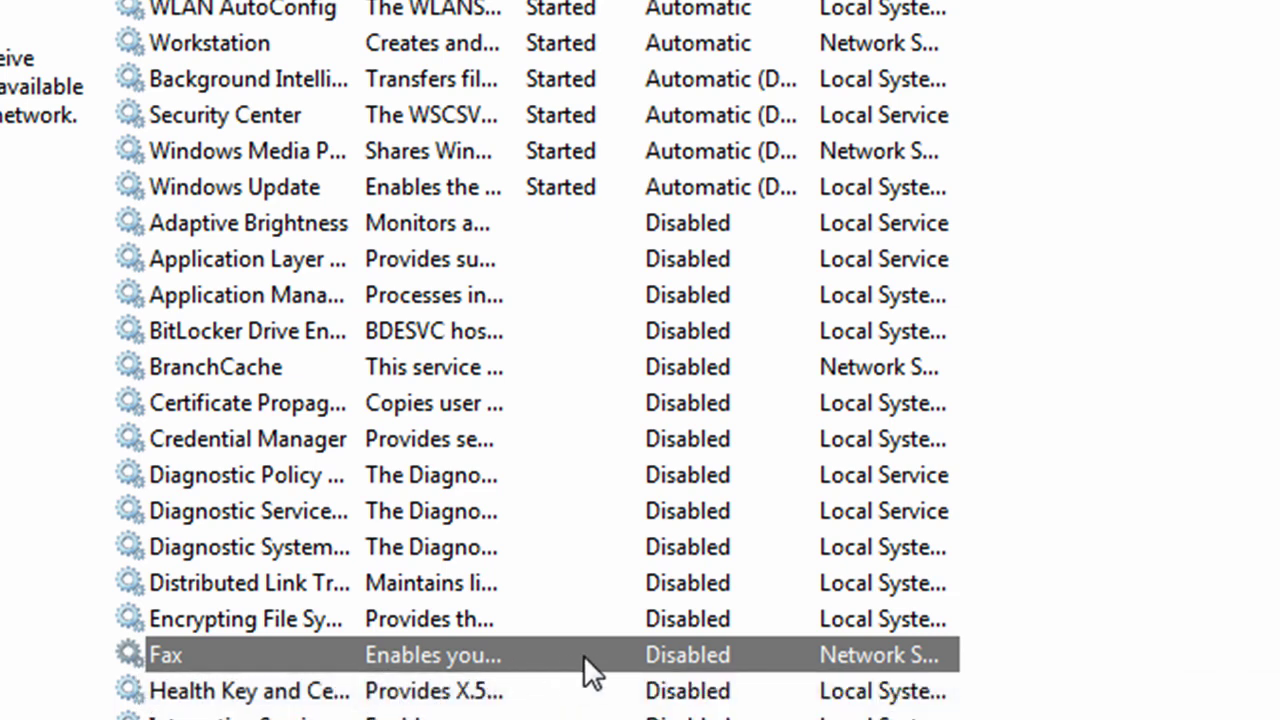
Step: Open Fax Properties and highlight the executable path fxssvc.exe and the Fax display name
{"action": "double_click", "coordinate": [296, 653]}
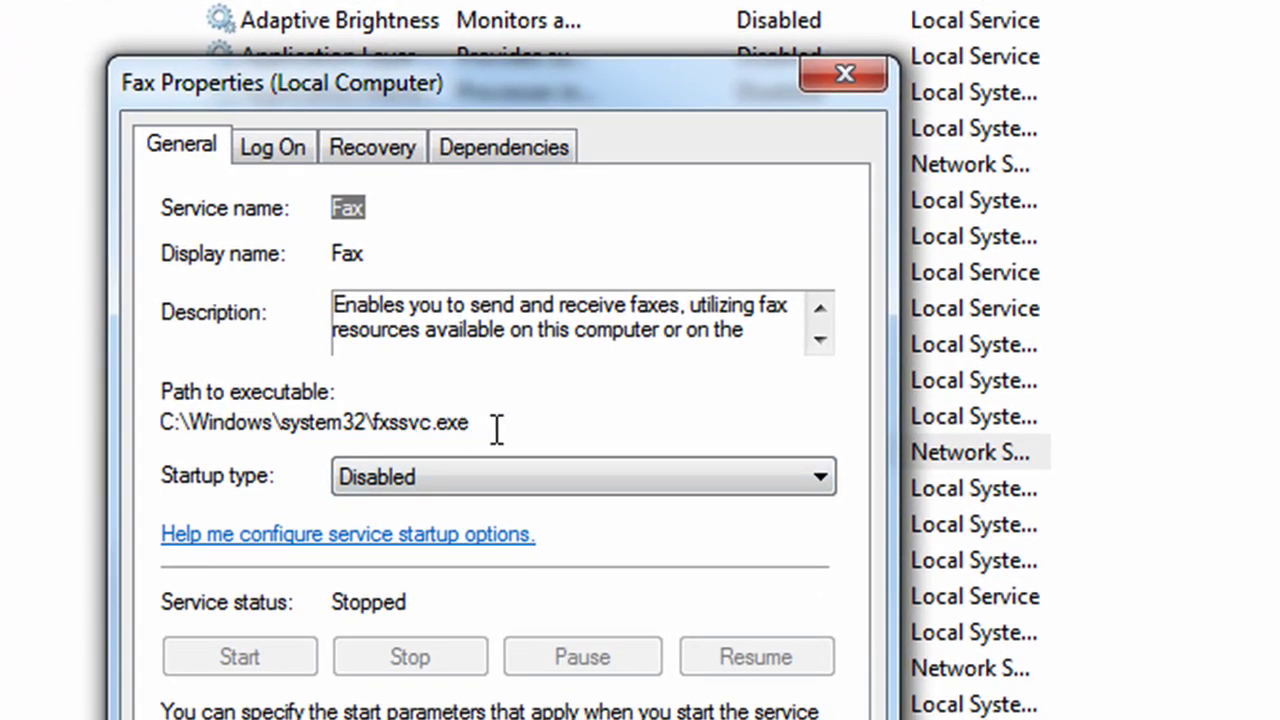
{"action": "left_click_drag", "start_coordinate": [496, 428], "coordinate": [378, 420]}
{"action": "left_click_drag", "start_coordinate": [373, 274], "coordinate": [370, 262]}
{"action": "left_click_drag", "start_coordinate": [367, 255], "coordinate": [335, 254]}
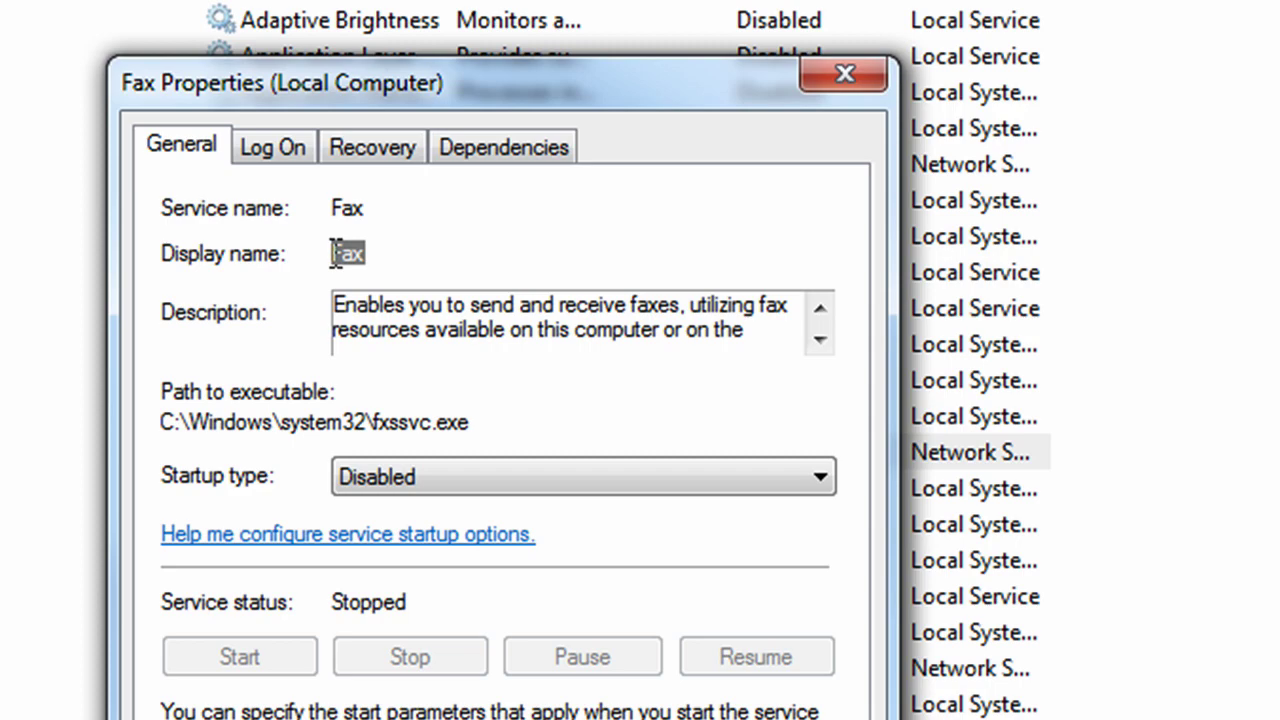
Step: Launch services.msc from the Start menu search
{"action": "key", "text": "super"}
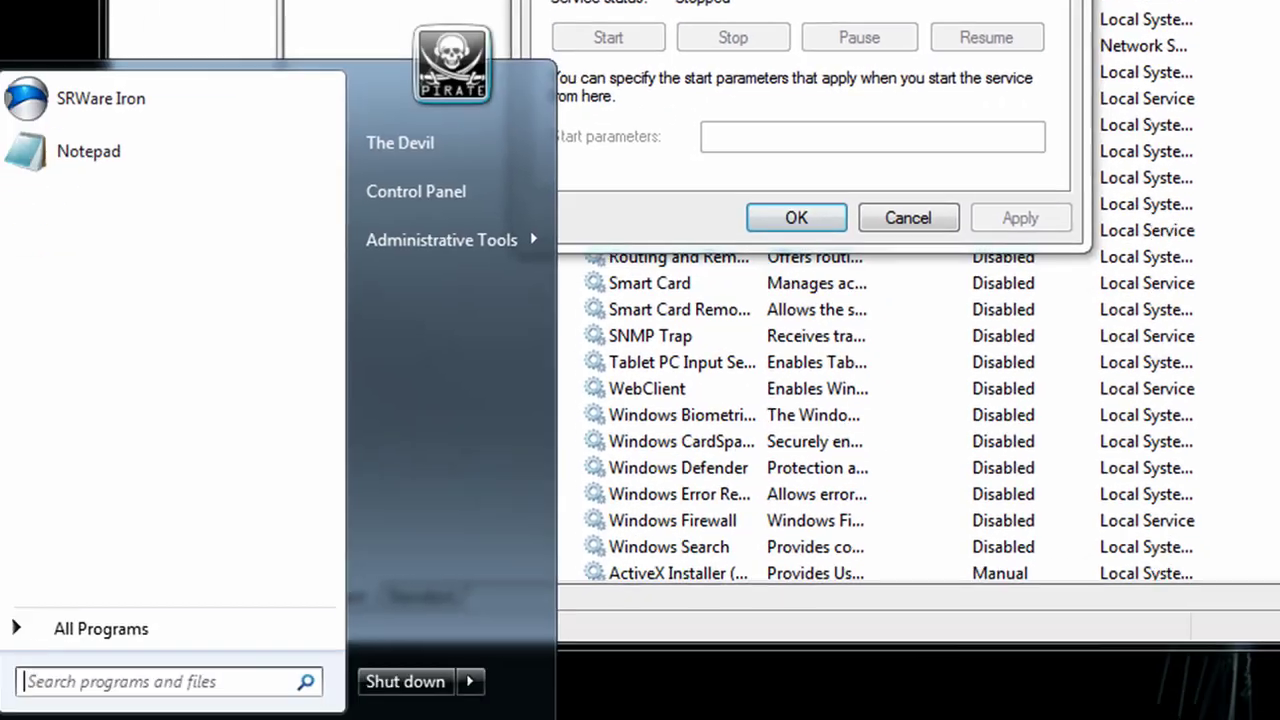
{"action": "type", "text": "services.msc"}
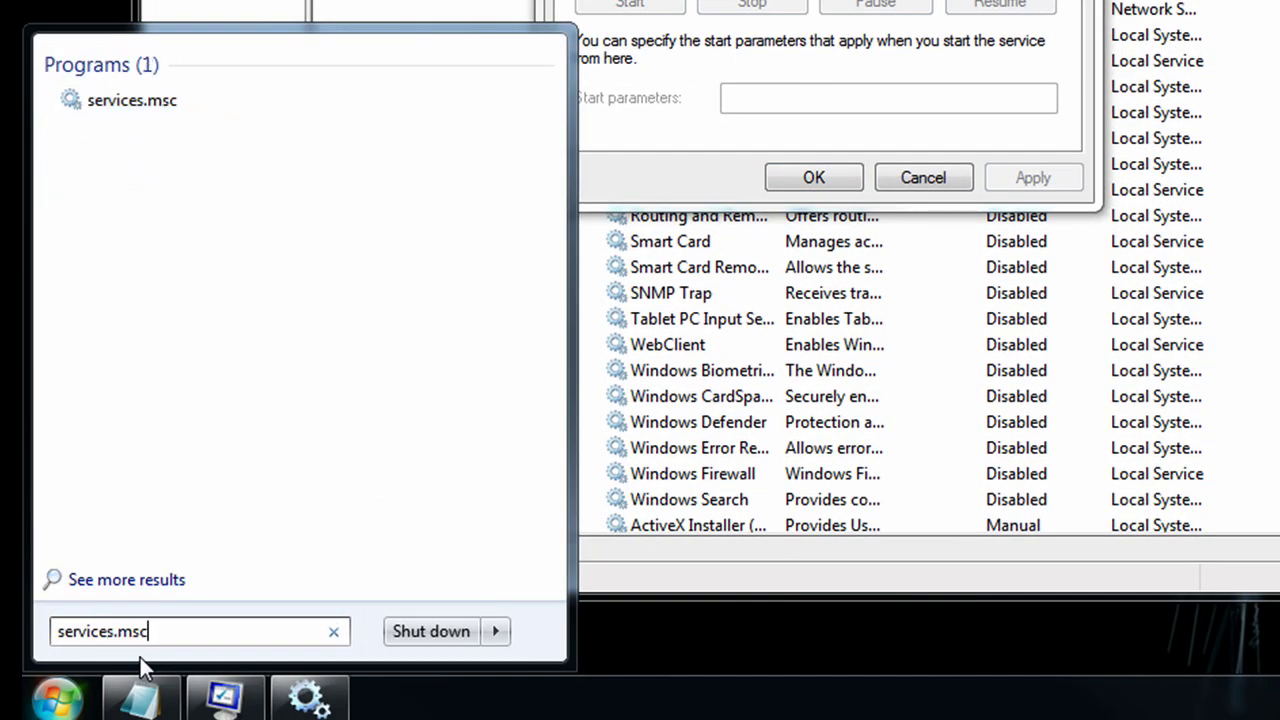
{"action": "key", "text": "Return"}
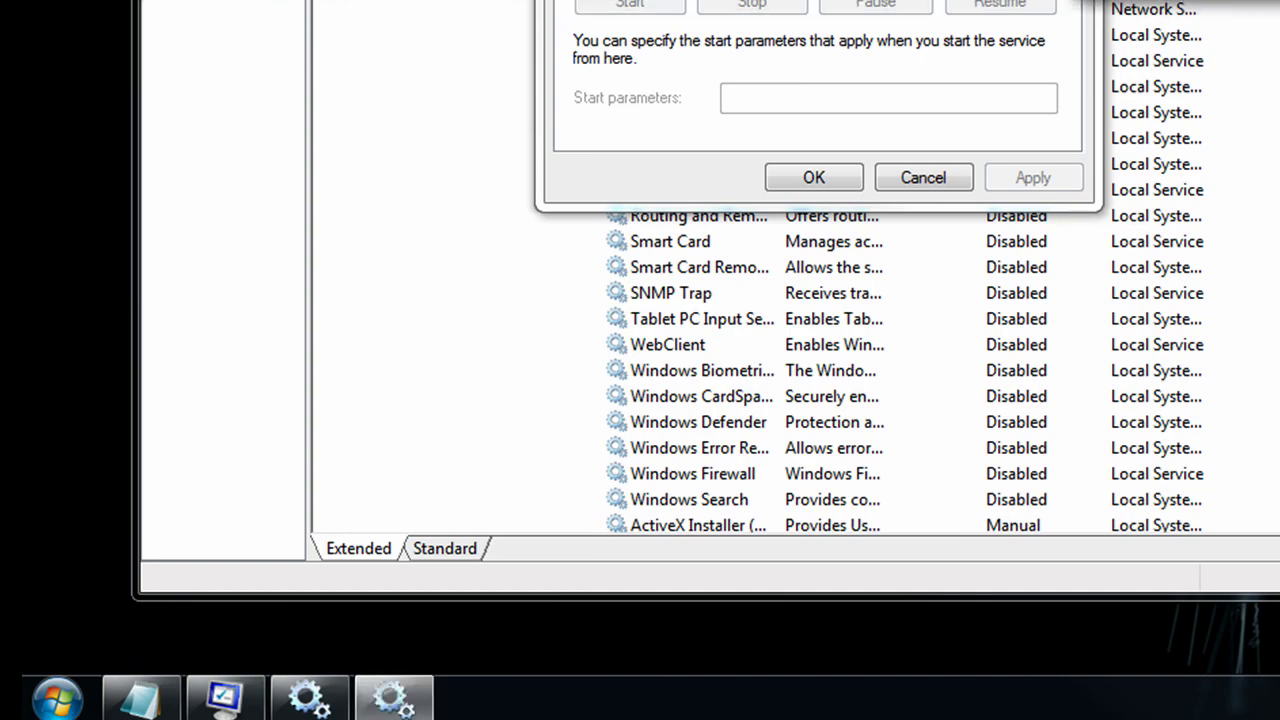
{"action": "left_click", "coordinate": [52, 705]}
Step: Launch regedit, collapse SOFTWARE, and expand HKEY_LOCAL_MACHINE > SYSTEM > CurrentControlSet > services
{"action": "type", "text": "regedit"}
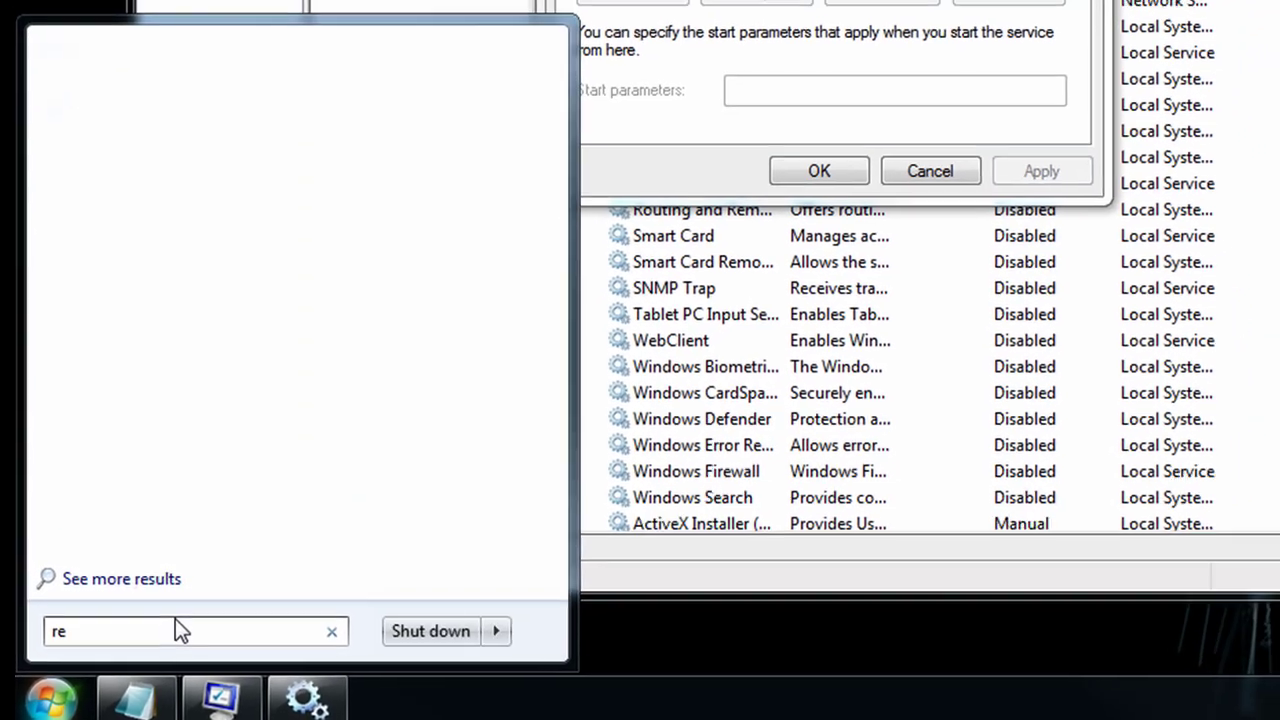
{"action": "key", "text": "Return"}
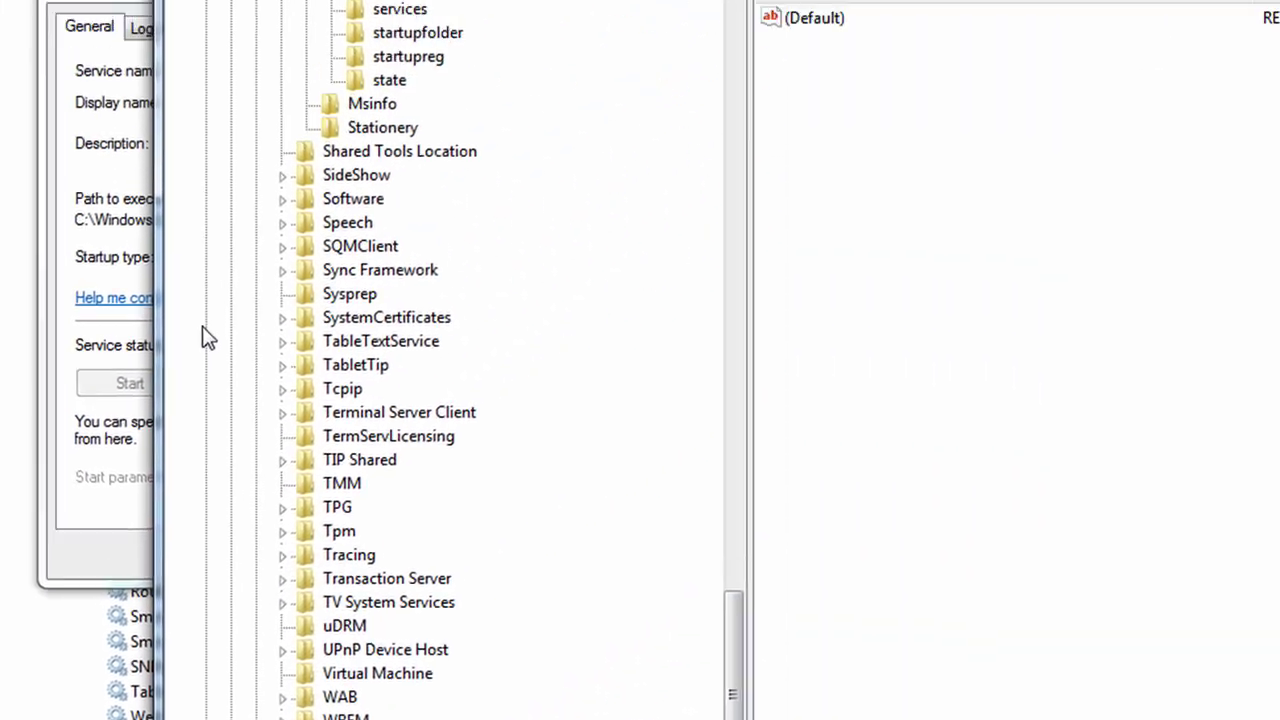
{"action": "scroll", "coordinate": [169, 349], "scroll_direction": "up", "scroll_amount": 20}
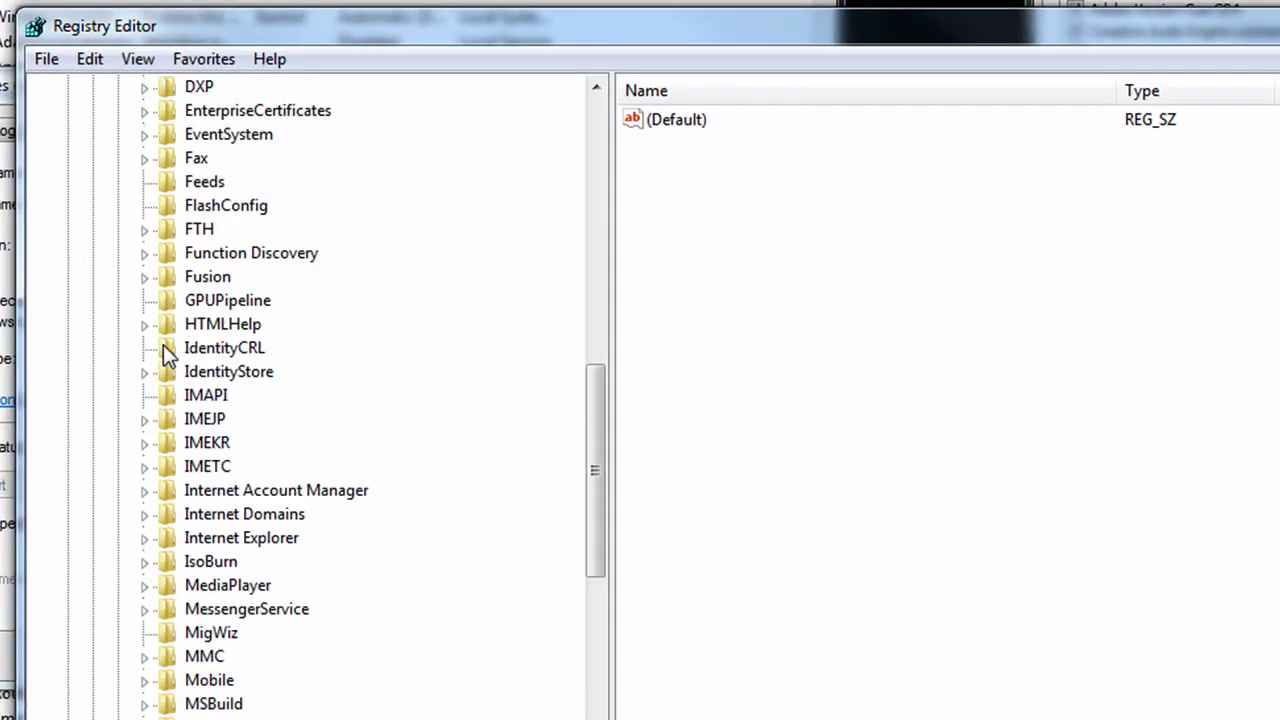
{"action": "left_click", "coordinate": [119, 514]}
{"action": "left_click", "coordinate": [94, 276]}
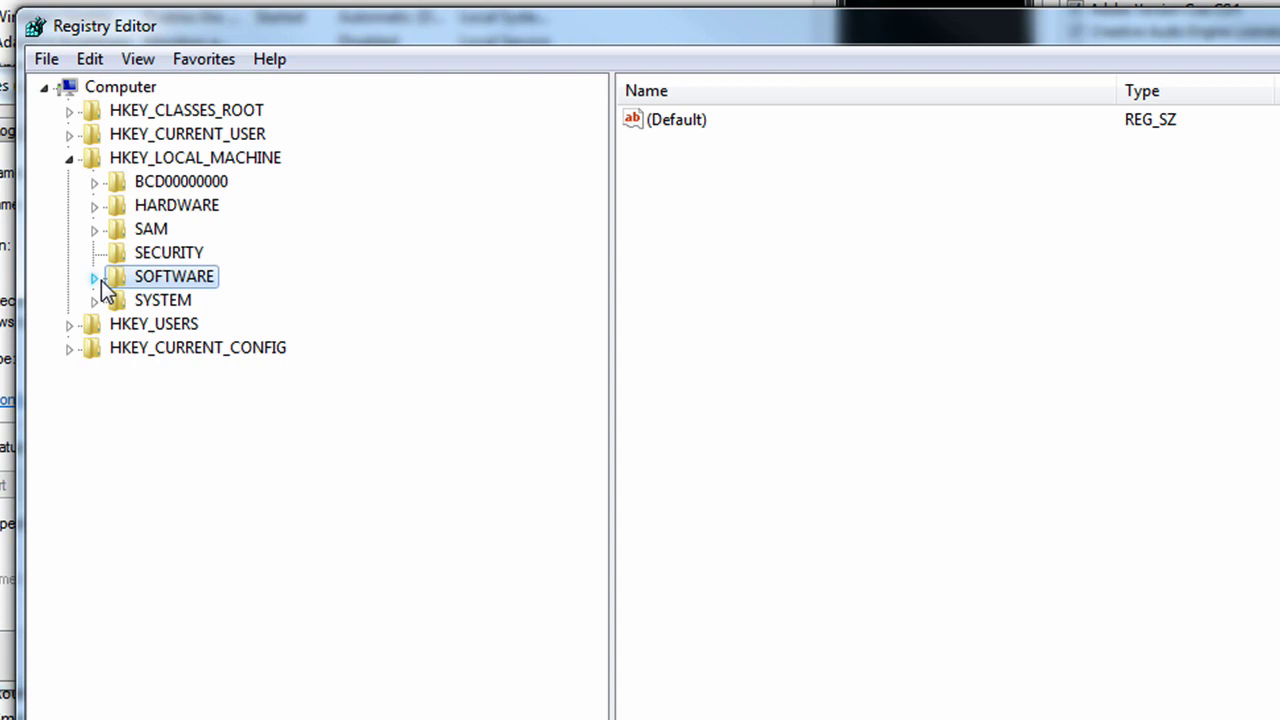
{"action": "left_click", "coordinate": [145, 160]}
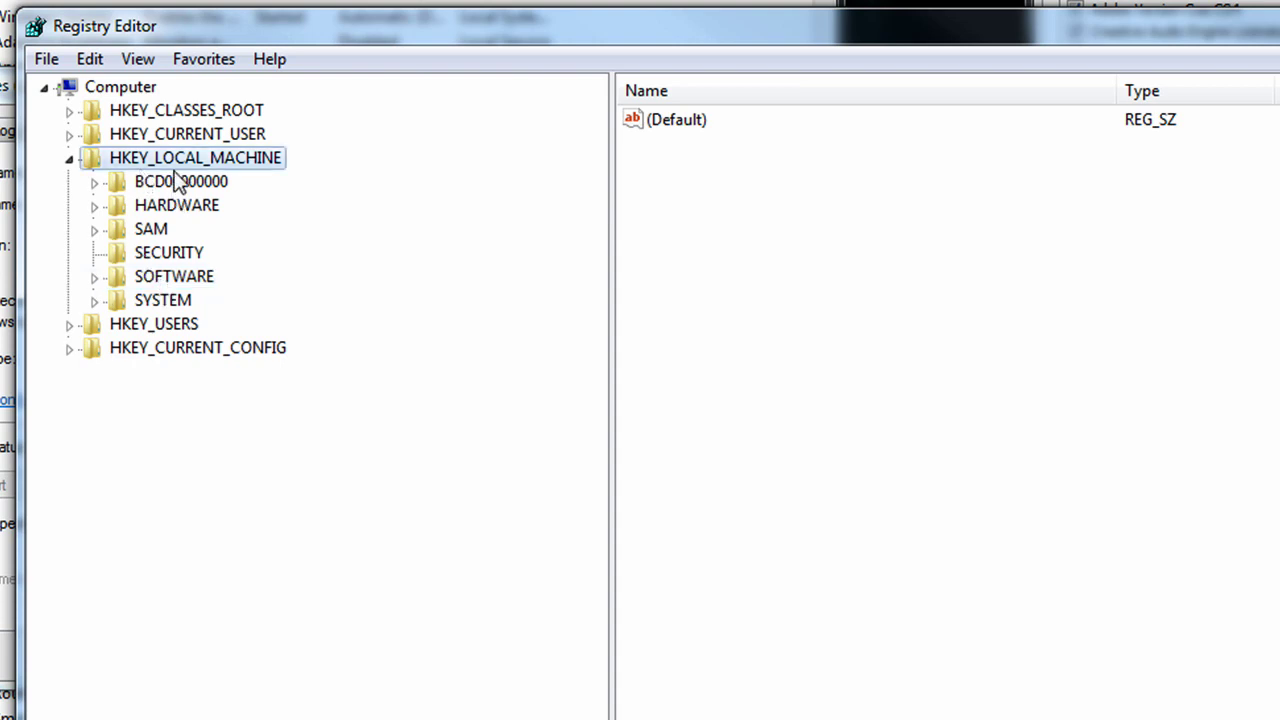
{"action": "double_click", "coordinate": [174, 303]}
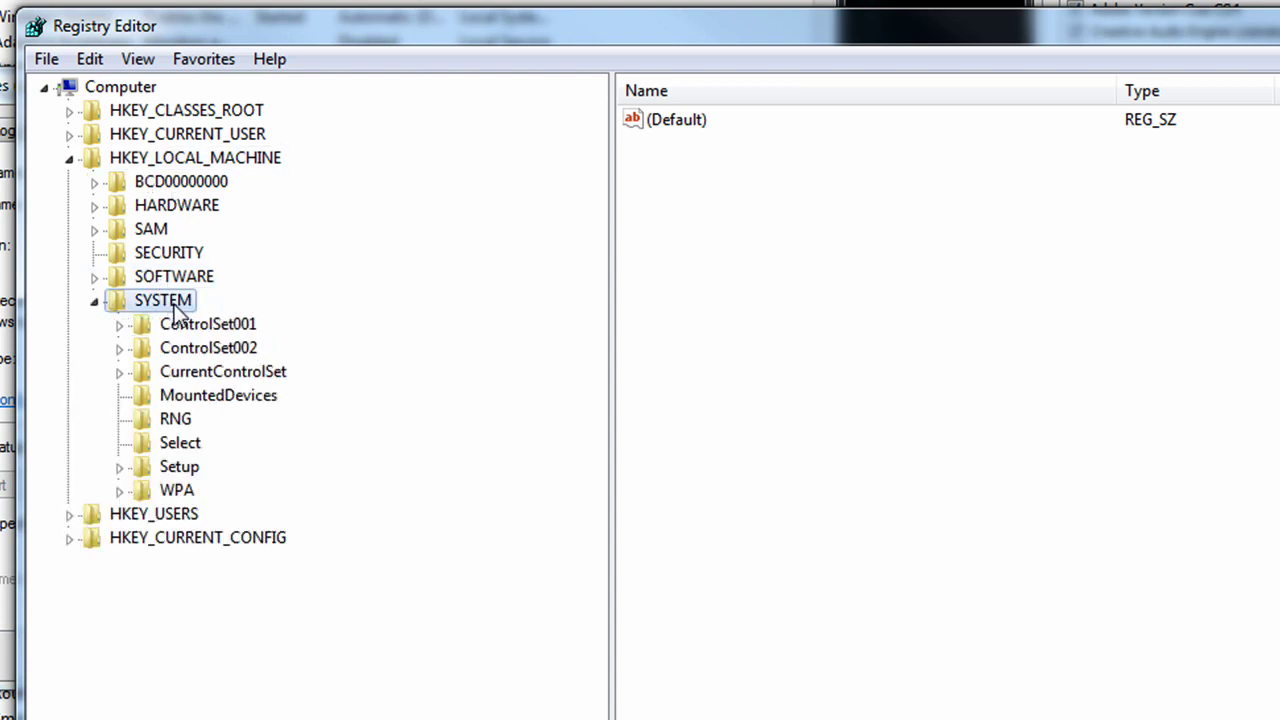
{"action": "double_click", "coordinate": [233, 372]}
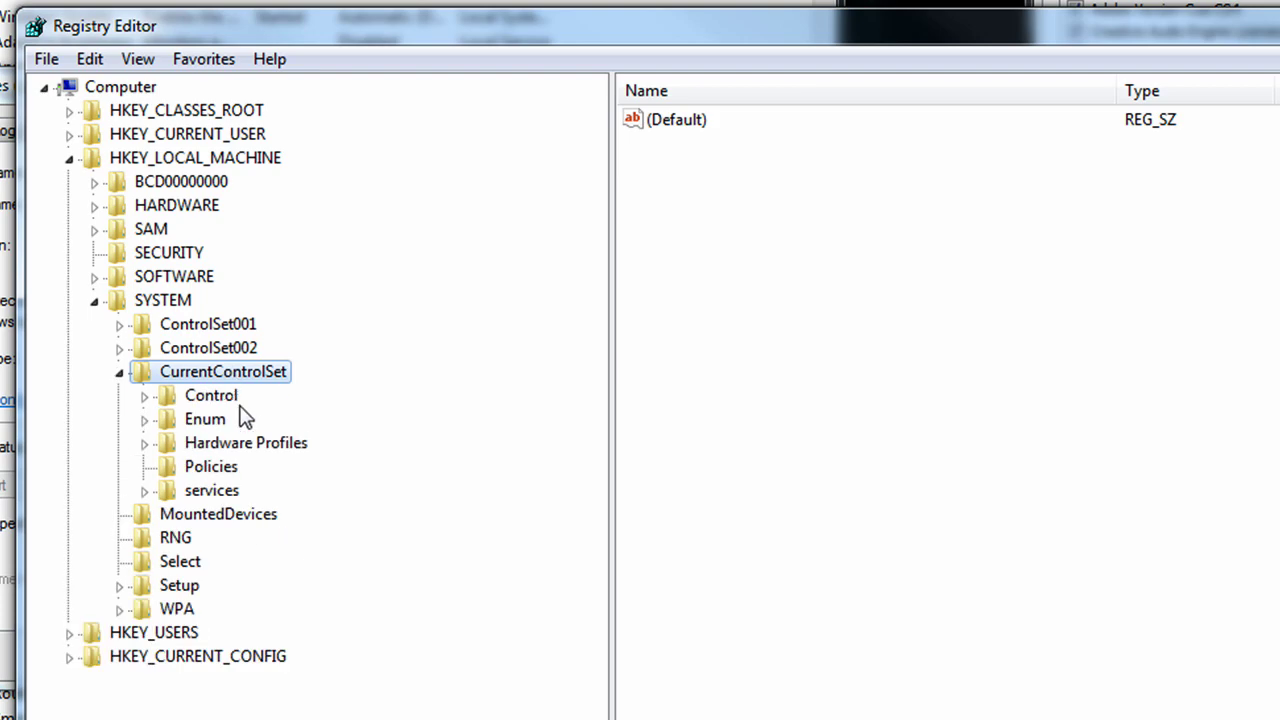
{"action": "double_click", "coordinate": [210, 490]}
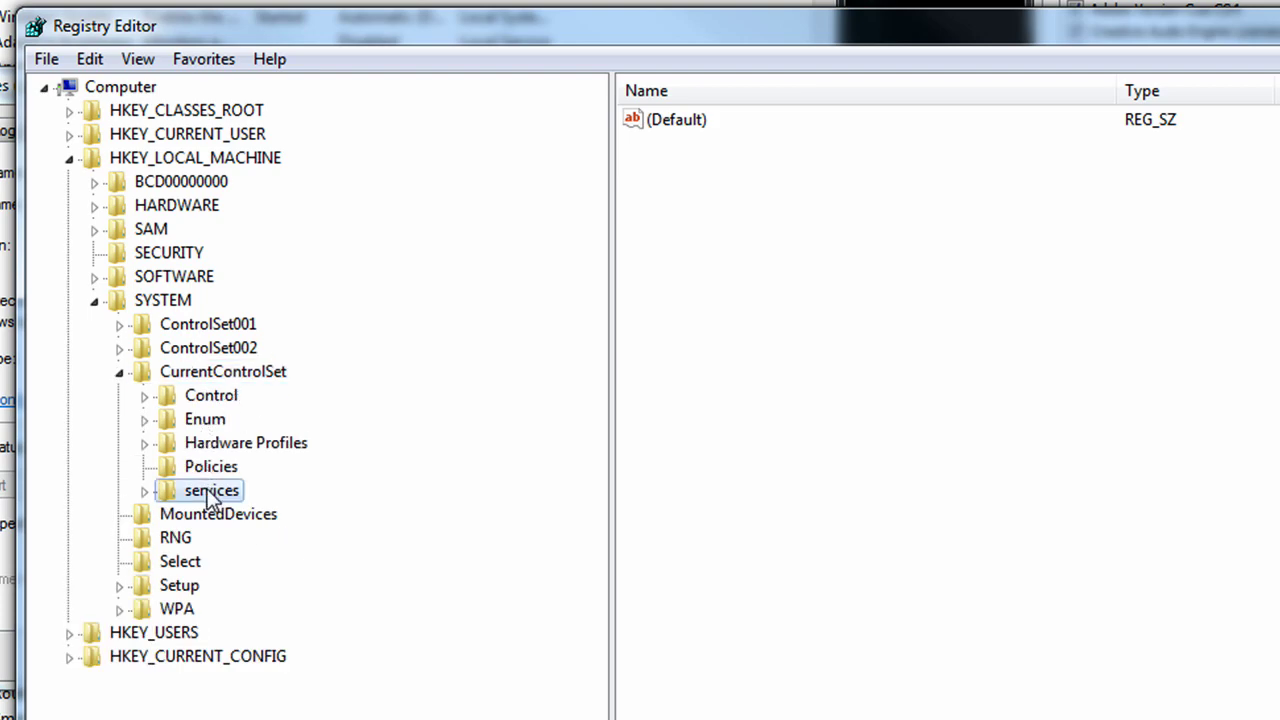
Step: Move Registry Editor and the Fax properties aside, and select Fax in the Services list
{"action": "scroll", "coordinate": [253, 163], "scroll_direction": "down", "scroll_amount": 19}
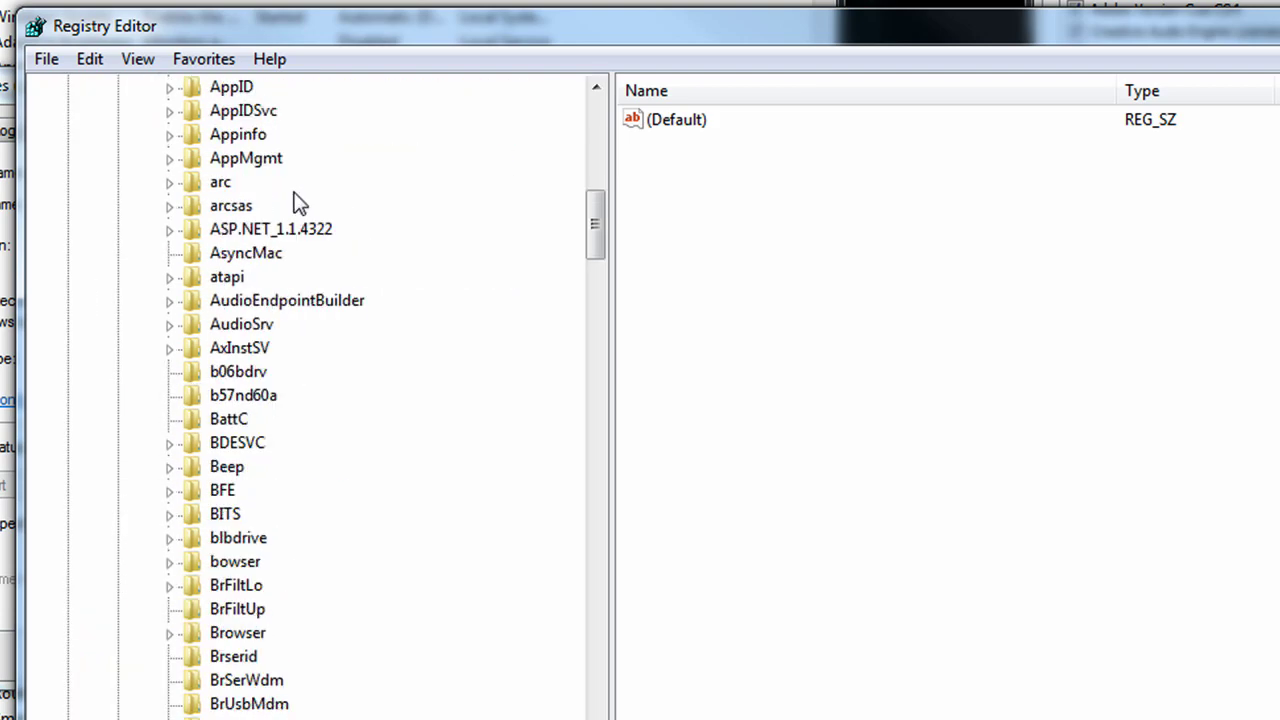
{"action": "scroll", "coordinate": [299, 203], "scroll_direction": "up", "scroll_amount": 17}
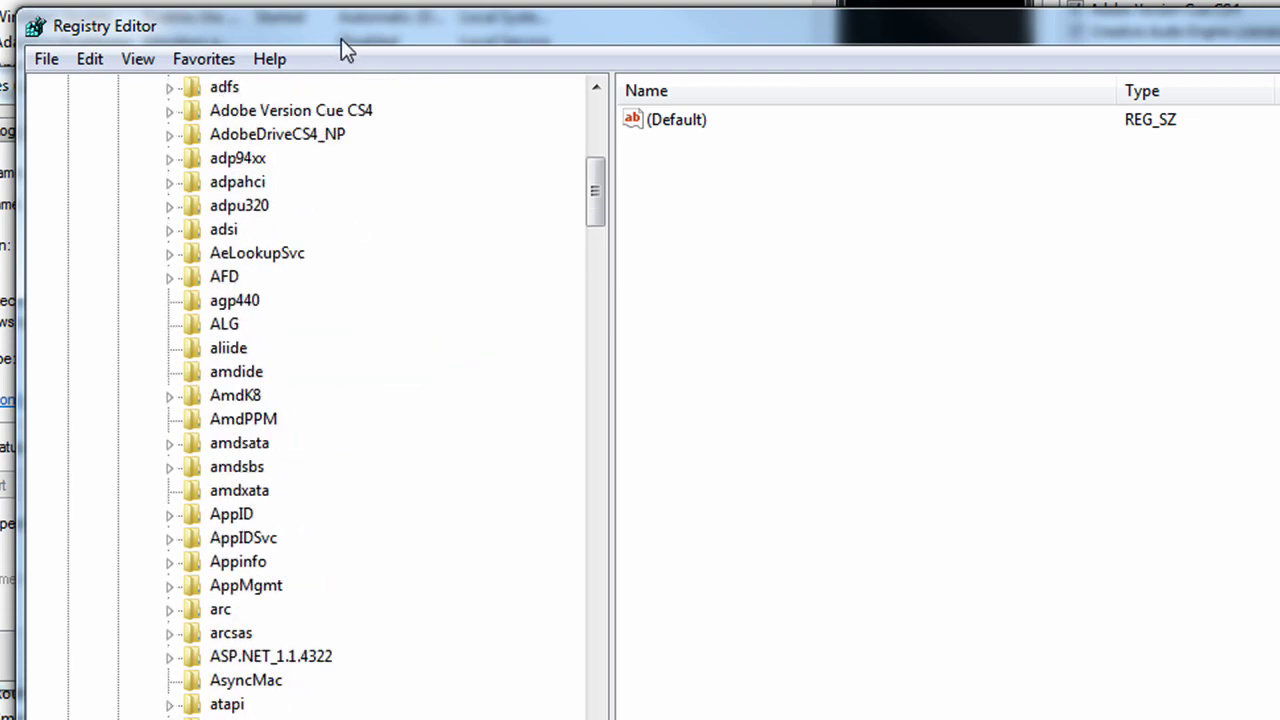
{"action": "left_click_drag", "start_coordinate": [341, 39], "coordinate": [927, 82]}
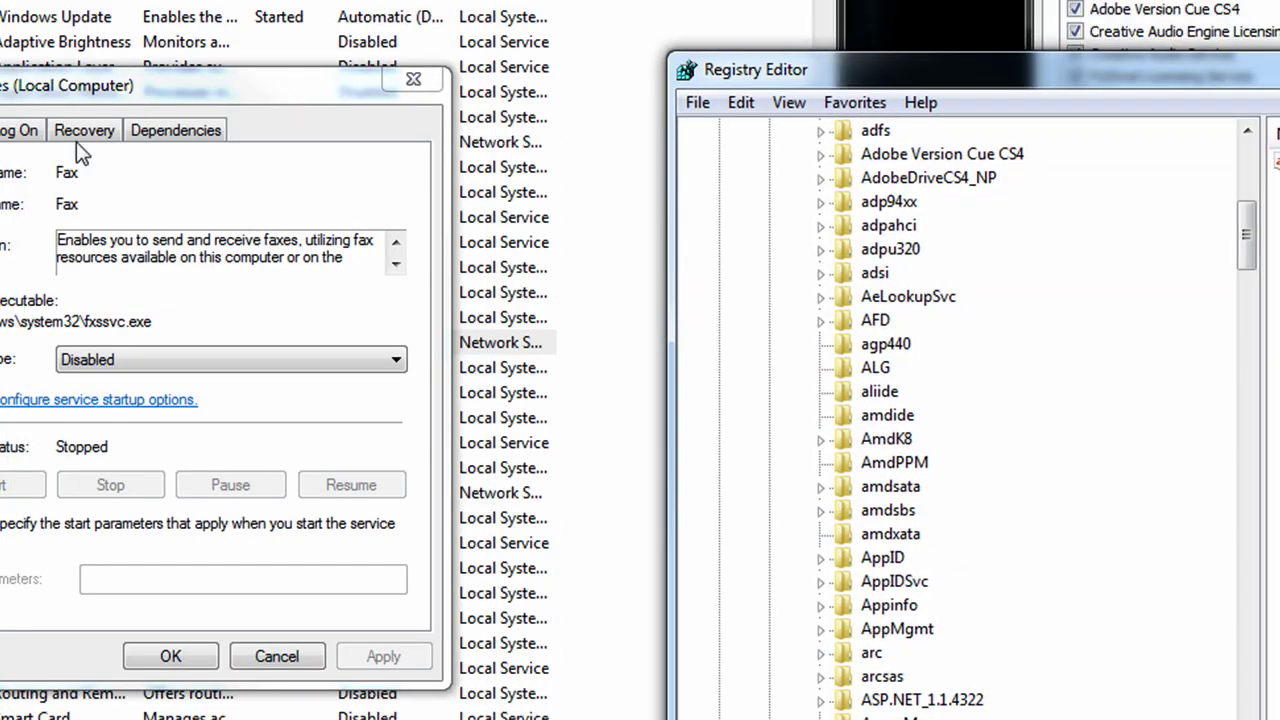
{"action": "left_click_drag", "start_coordinate": [80, 85], "coordinate": [315, 0]}
{"action": "left_click_drag", "start_coordinate": [219, 0], "coordinate": [1279, 0]}
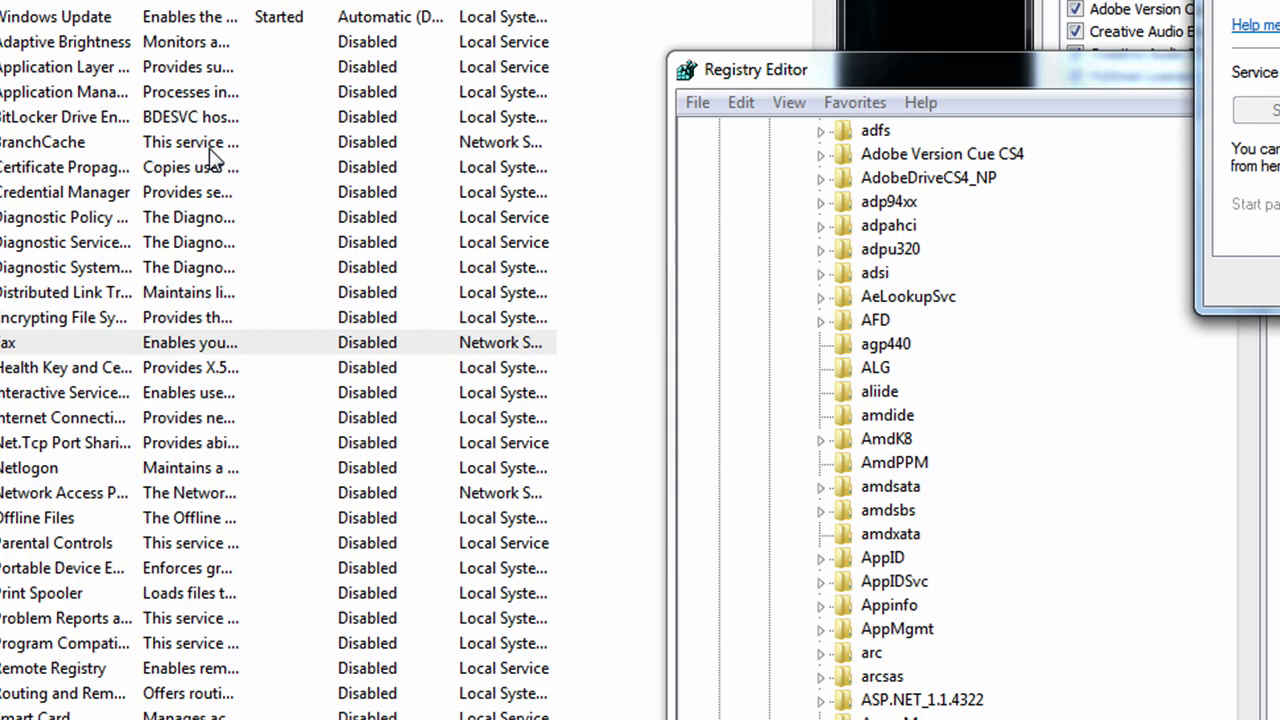
{"action": "left_click", "coordinate": [28, 342]}
Step: Delete the services\Fax key in Registry Editor and confirm with Yes
{"action": "left_click", "coordinate": [960, 335]}
{"action": "scroll", "coordinate": [948, 551], "scroll_direction": "down", "scroll_amount": 17}
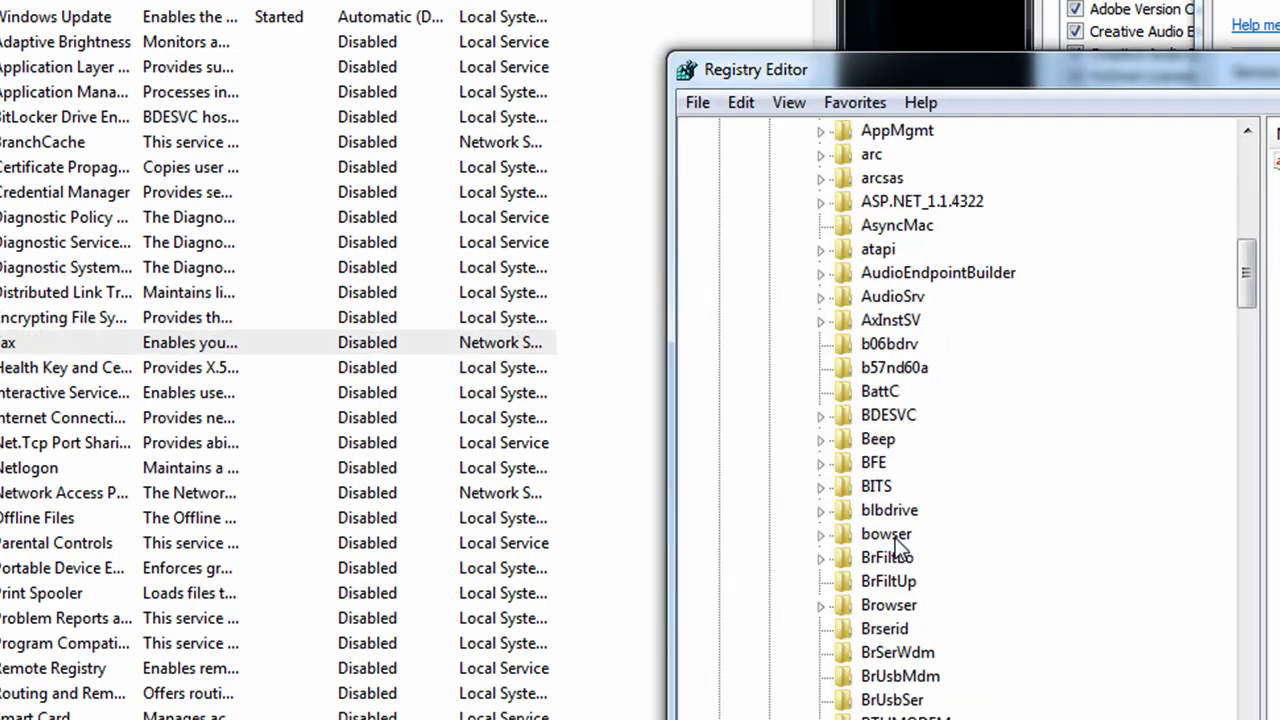
{"action": "scroll", "coordinate": [895, 536], "scroll_direction": "down", "scroll_amount": 10}
{"action": "left_click", "coordinate": [888, 678]}
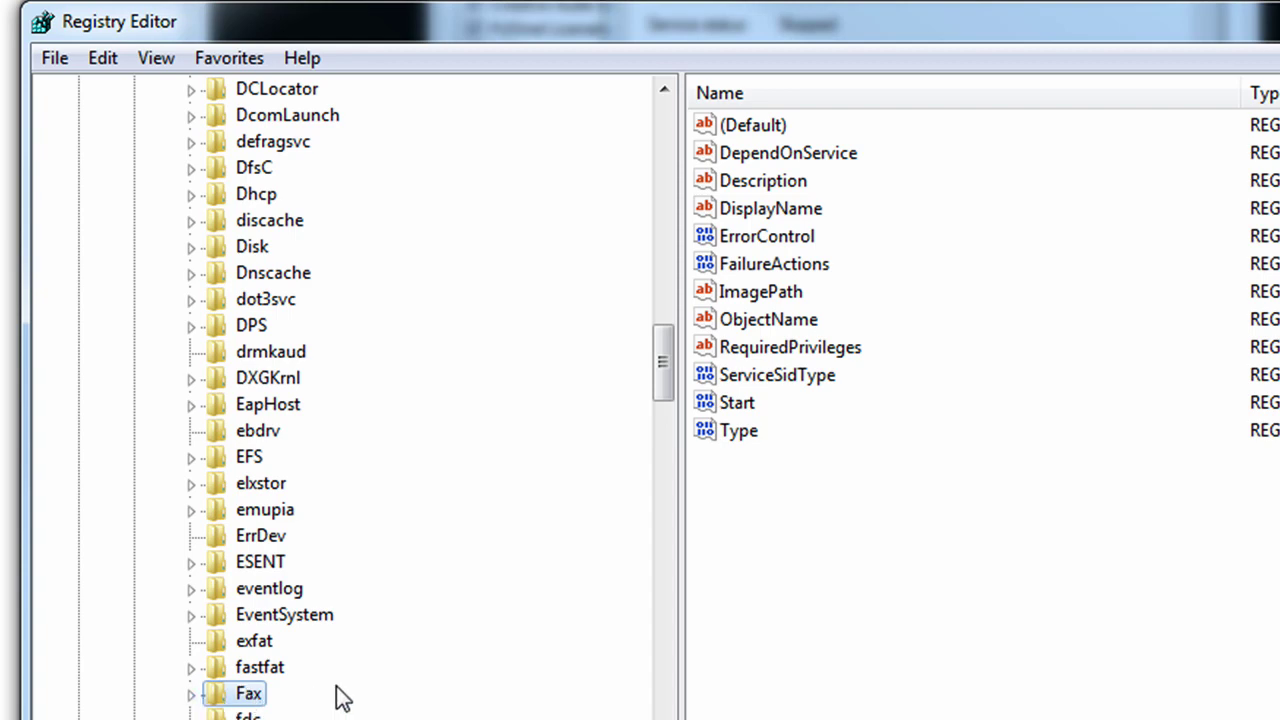
{"action": "key", "text": "Delete"}
{"action": "left_click", "coordinate": [190, 367]}
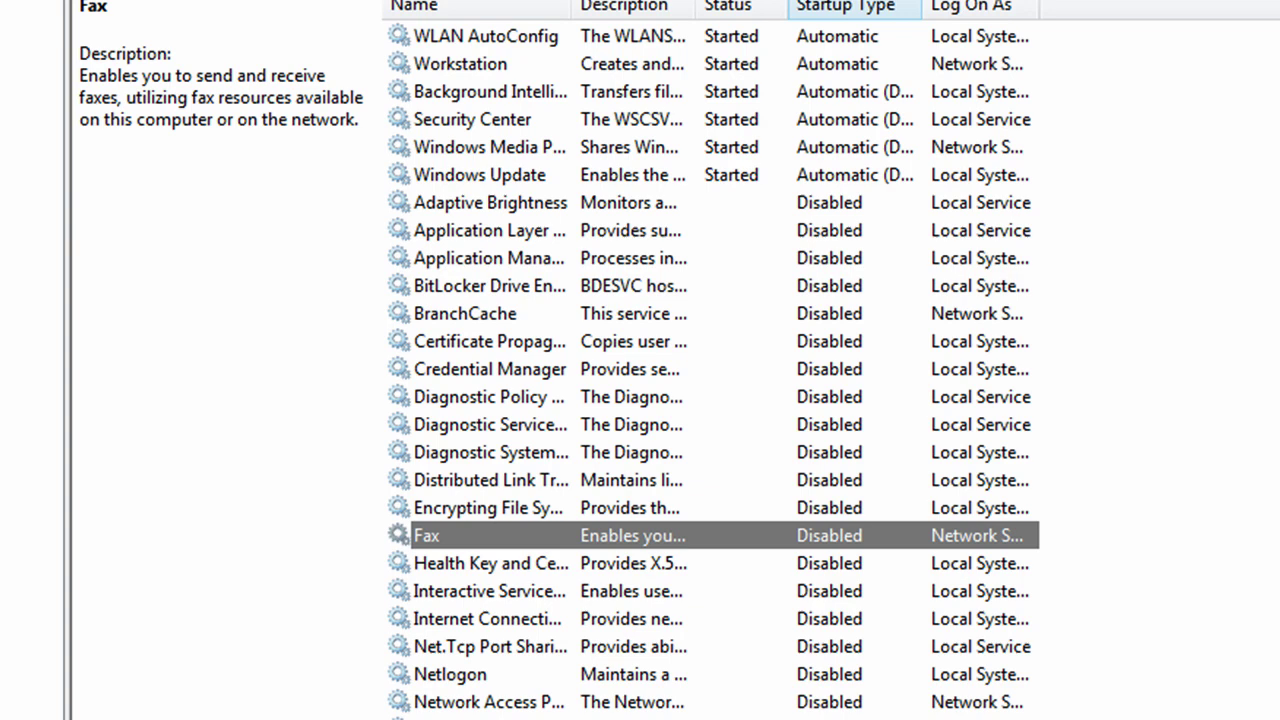
Step: Reopen the Services list and select Fax to show 'Failed to Read Description. Error Code: 2'
{"action": "key", "text": "Return"}
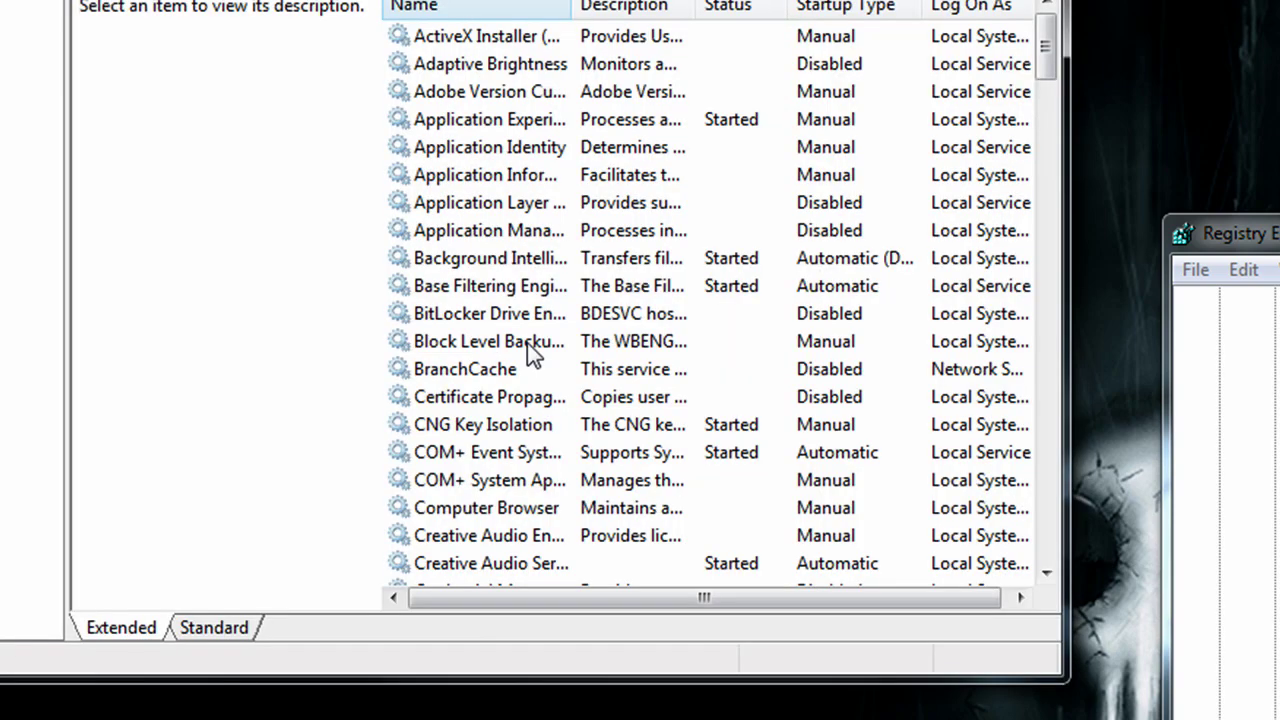
{"action": "left_click", "coordinate": [520, 350]}
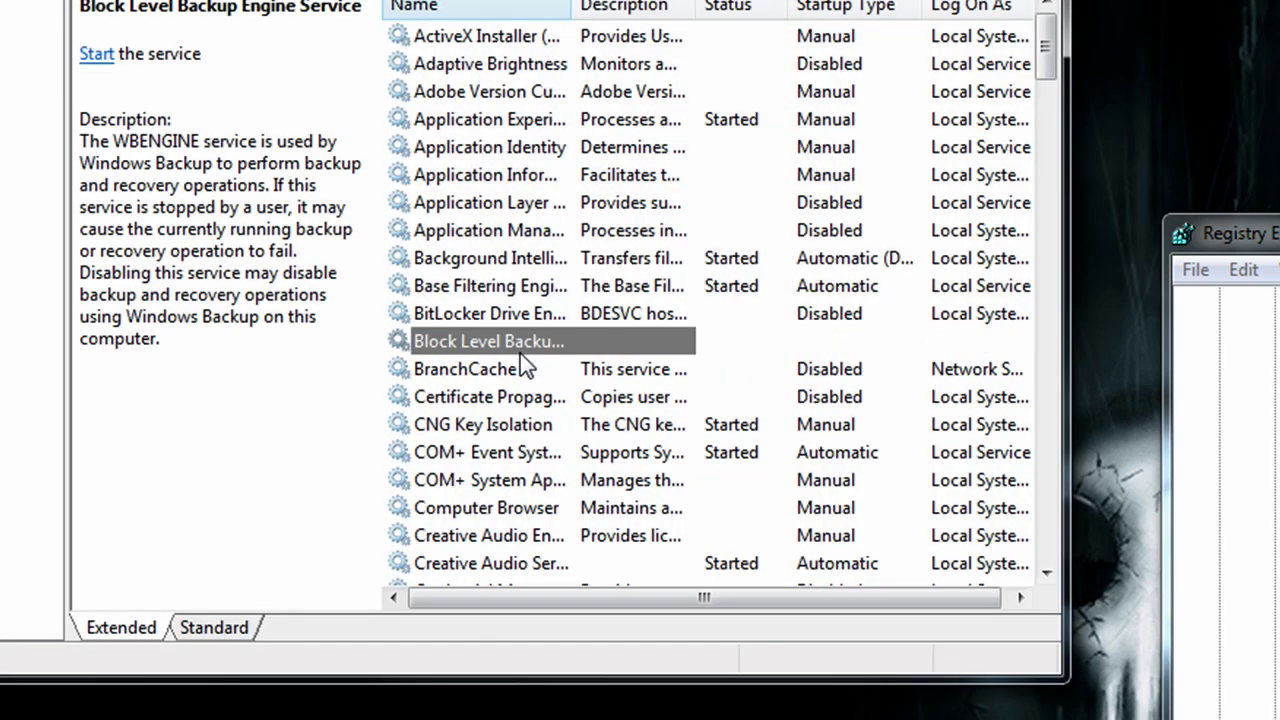
{"action": "scroll", "coordinate": [520, 353], "scroll_direction": "down", "scroll_amount": 5}
{"action": "scroll", "coordinate": [460, 230], "scroll_direction": "up", "scroll_amount": 3}
{"action": "scroll", "coordinate": [490, 450], "scroll_direction": "down", "scroll_amount": 5}
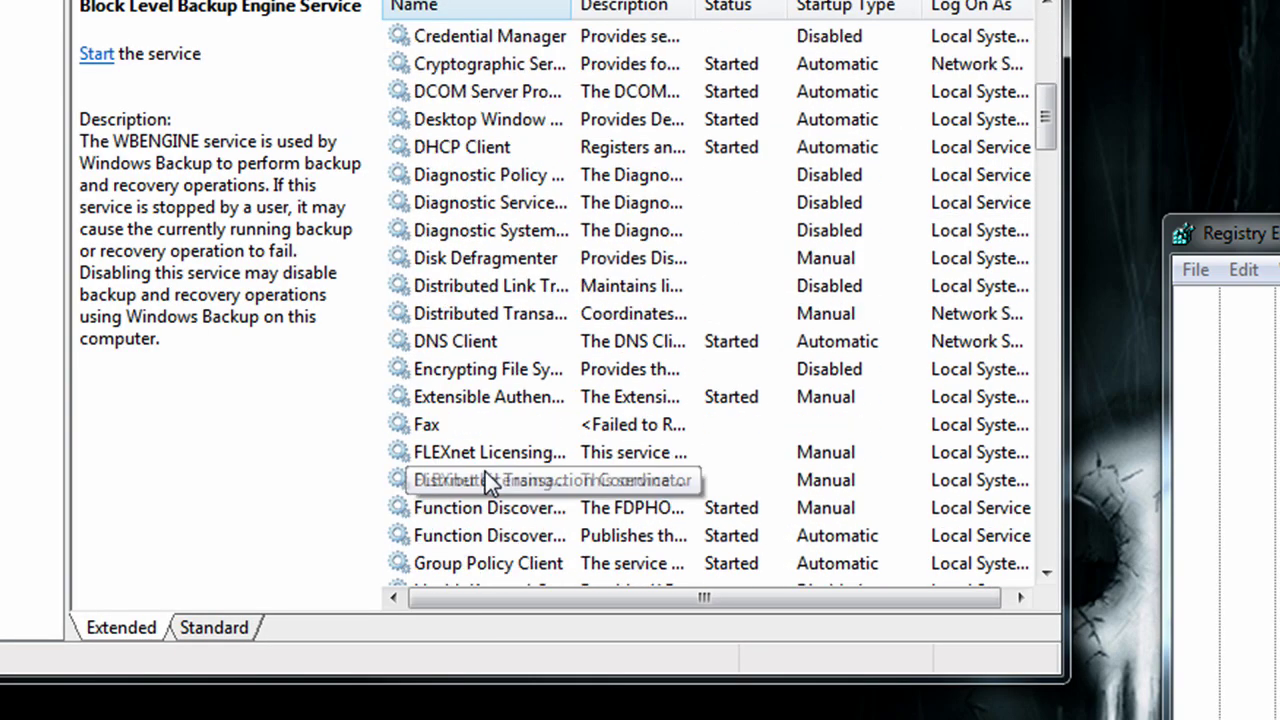
{"action": "left_click", "coordinate": [490, 428]}
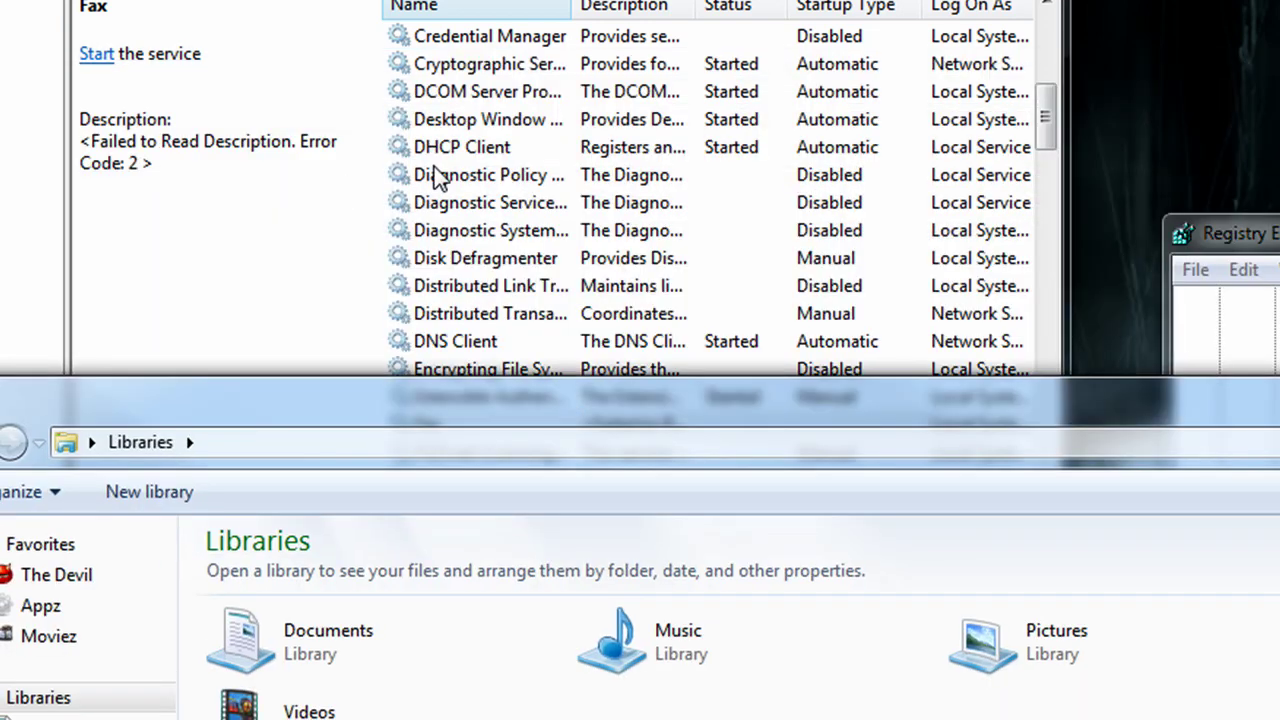
{"action": "double_click", "coordinate": [500, 147]}
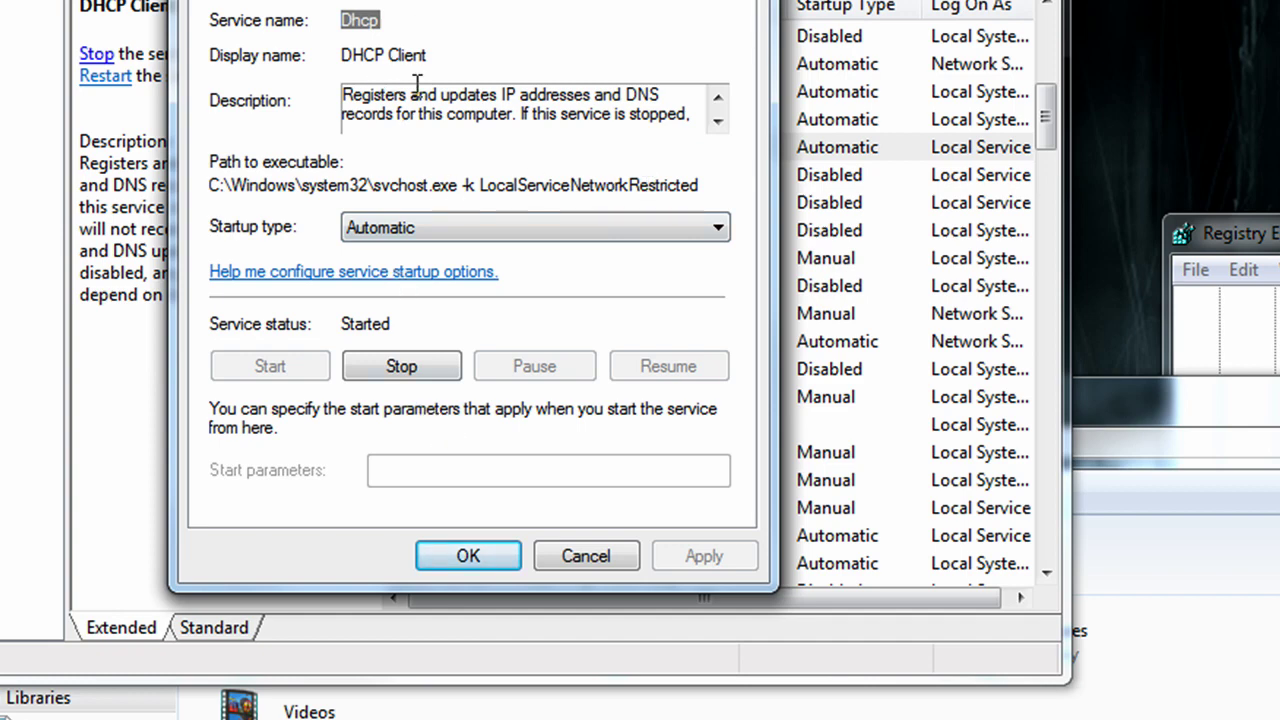
{"action": "left_click", "coordinate": [612, 558]}
{"action": "double_click", "coordinate": [449, 338]}
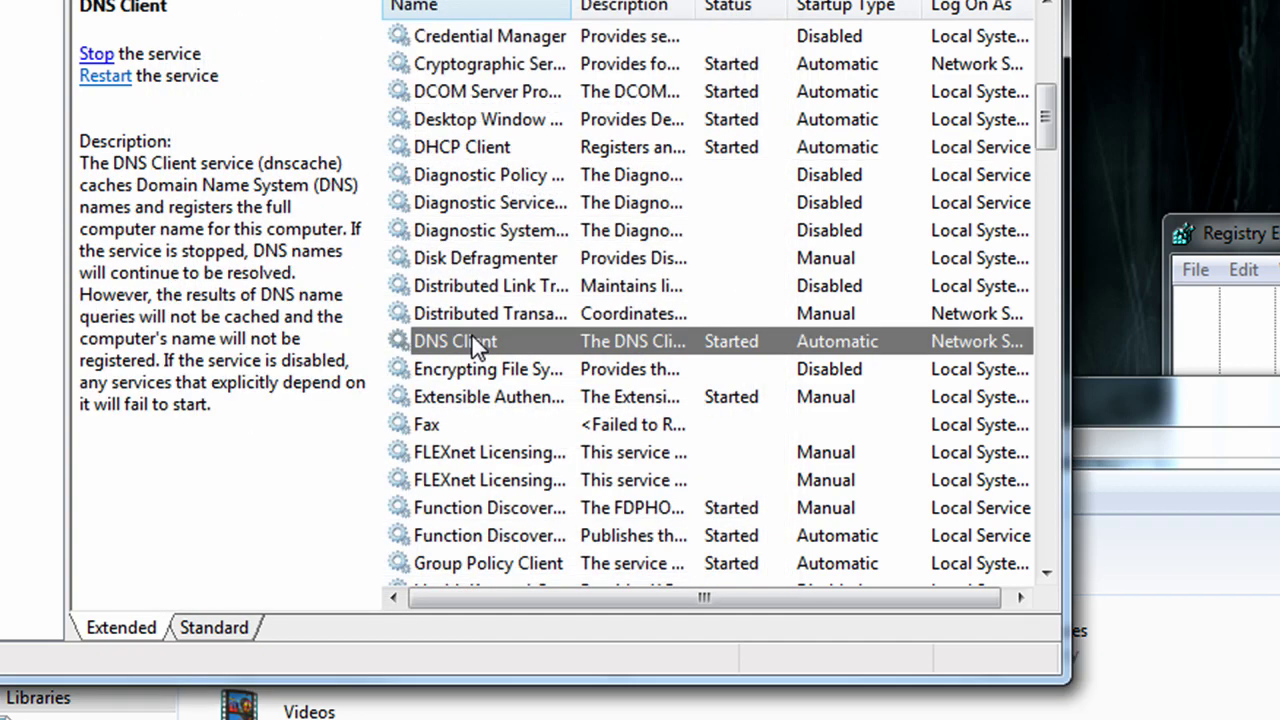
{"action": "left_click", "coordinate": [464, 185]}
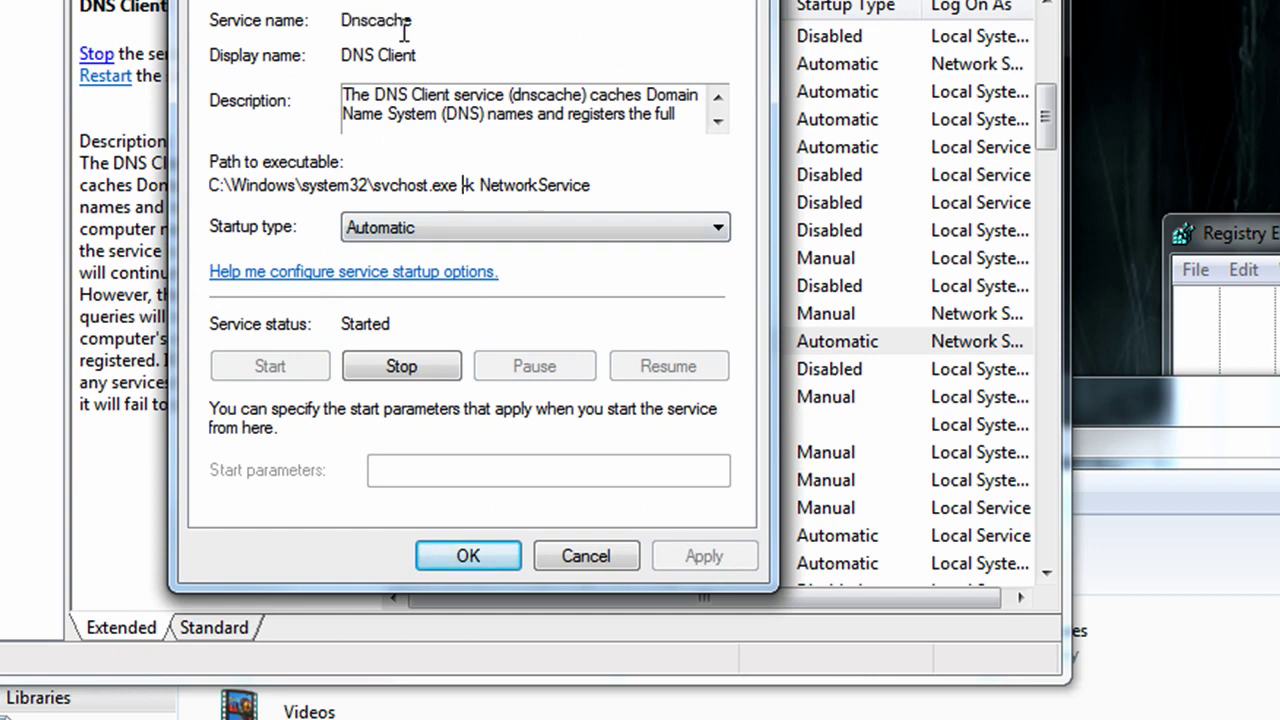
{"action": "left_click", "coordinate": [575, 553]}
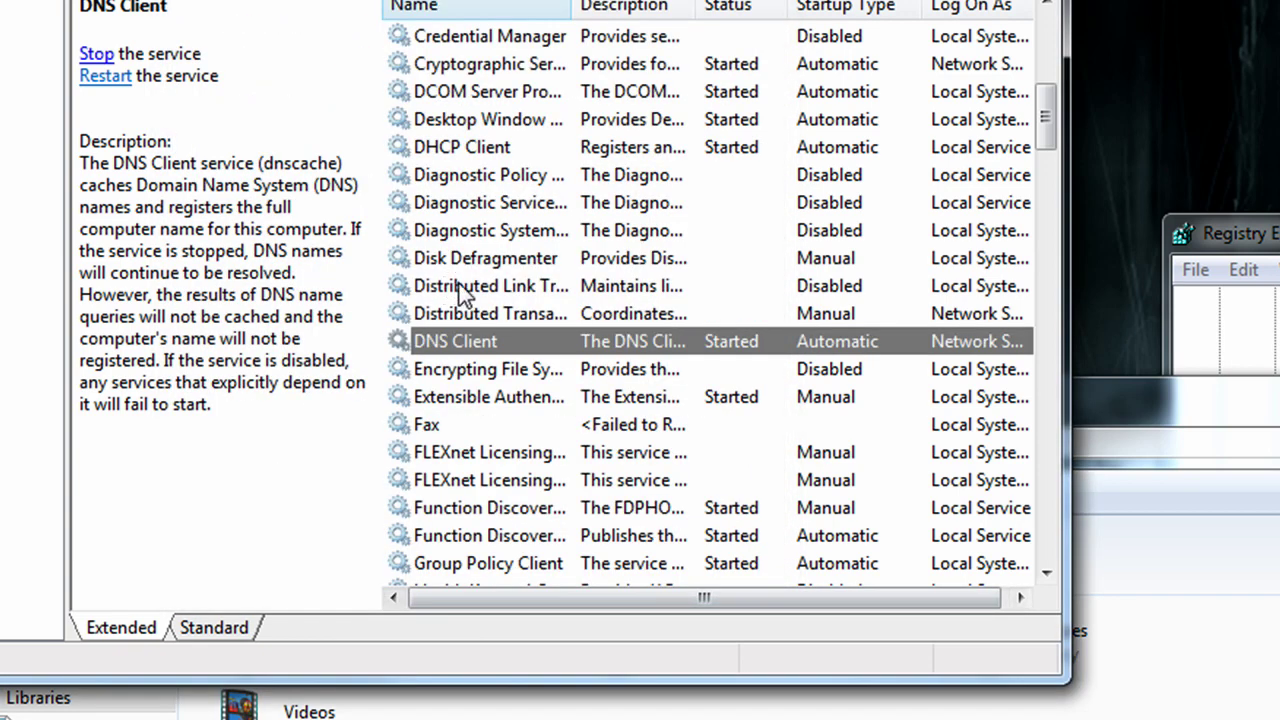
{"action": "left_click", "coordinate": [463, 290]}
{"action": "scroll", "coordinate": [537, 490], "scroll_direction": "down", "scroll_amount": 2}
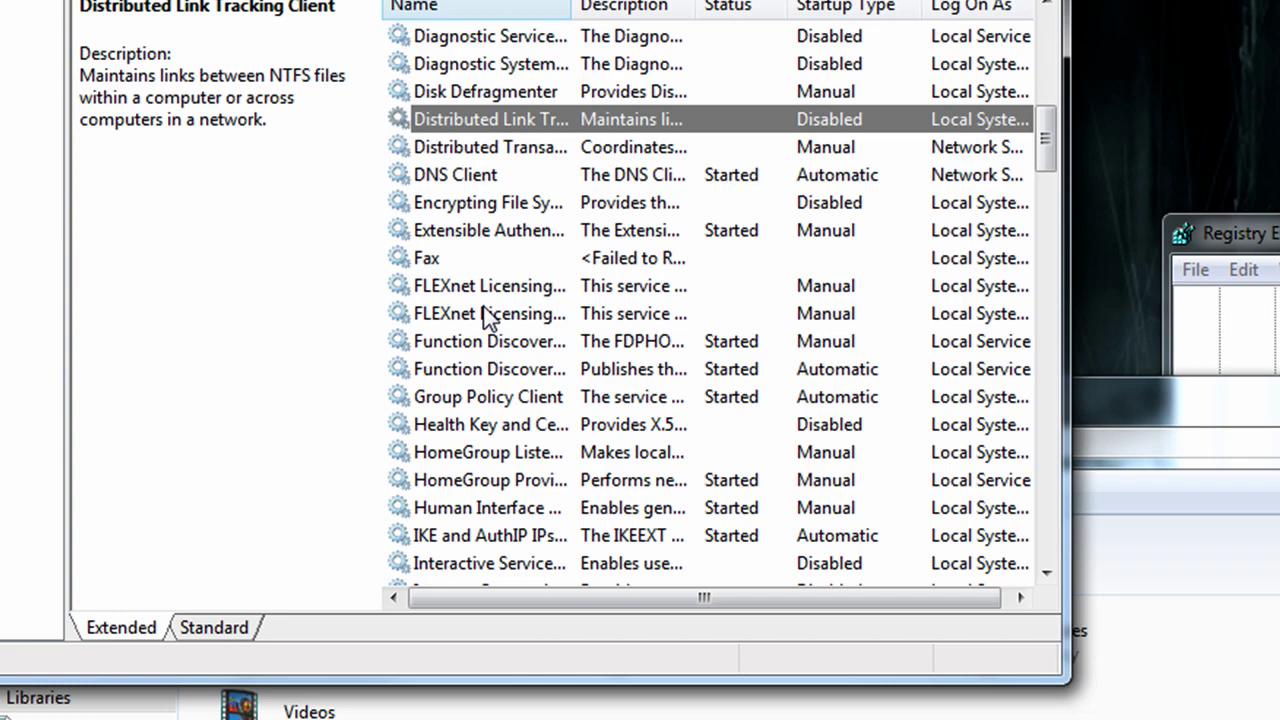
{"action": "double_click", "coordinate": [483, 298]}
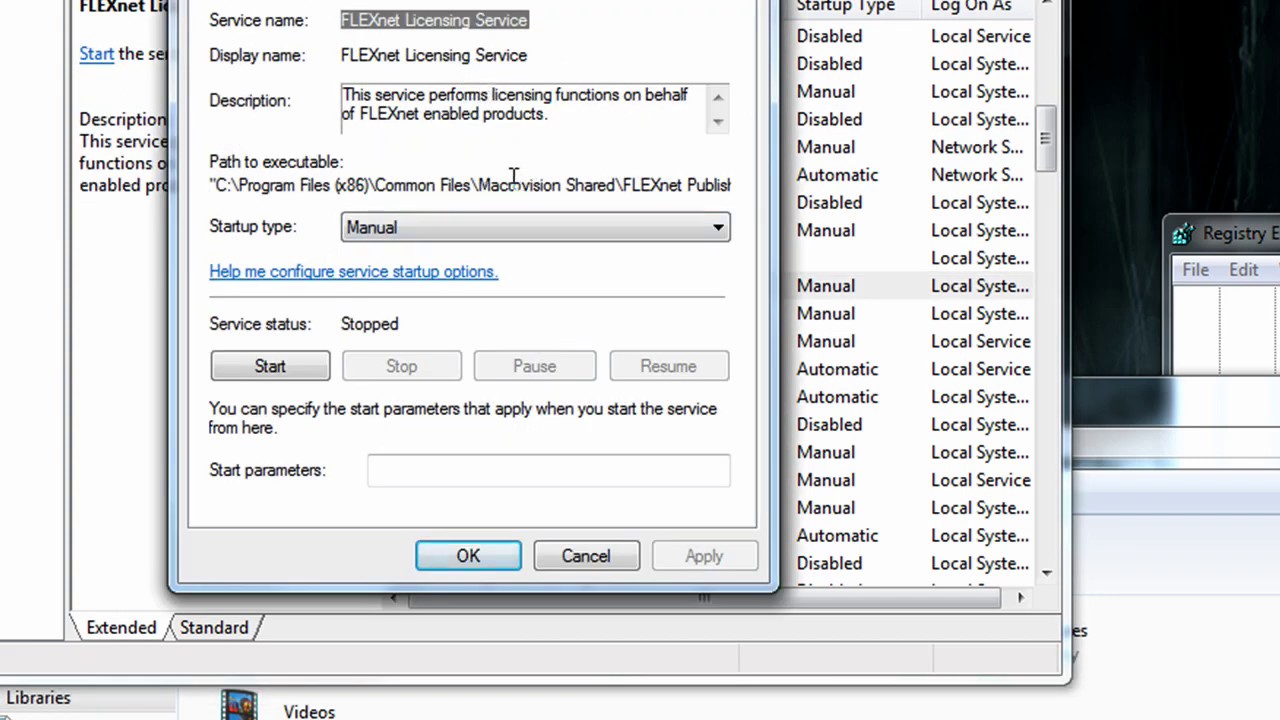
{"action": "left_click_drag", "start_coordinate": [354, 186], "coordinate": [892, 180]}
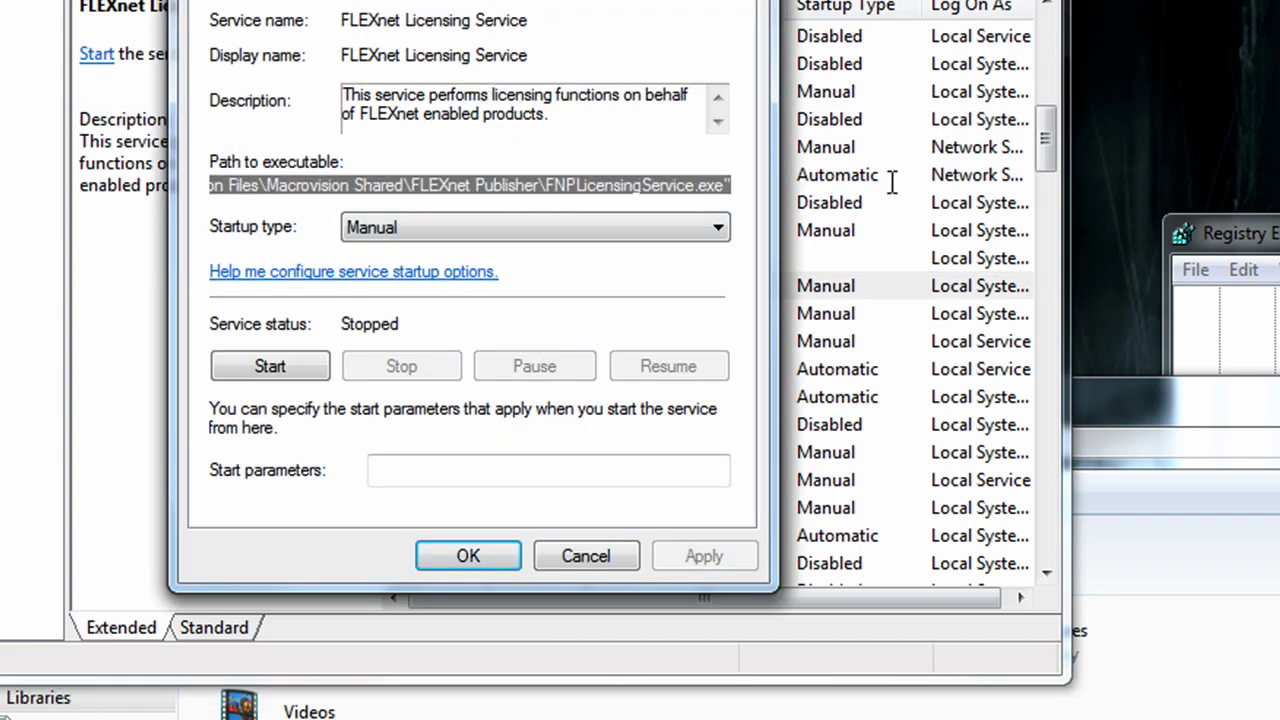
{"action": "left_click", "coordinate": [660, 177]}
{"action": "left_click_drag", "start_coordinate": [547, 186], "coordinate": [729, 185]}
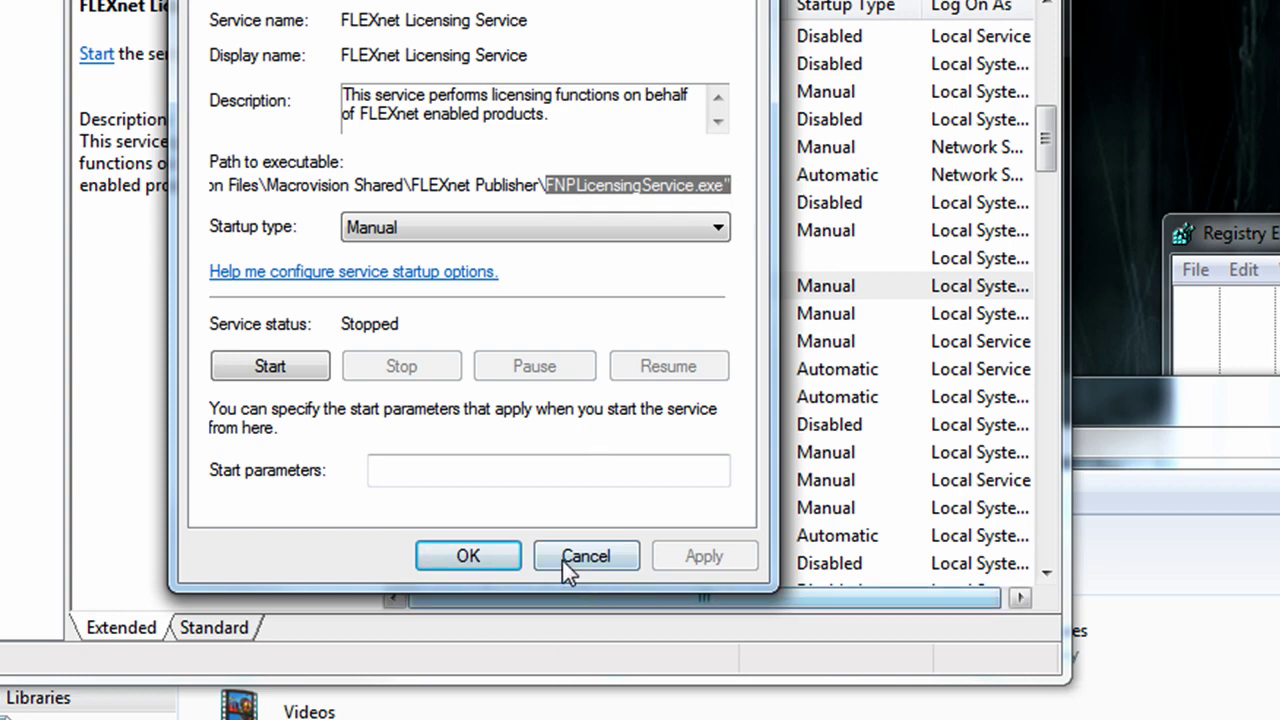
{"action": "double_click", "coordinate": [543, 186]}
{"action": "left_click_drag", "start_coordinate": [835, 190], "coordinate": [757, 195]}
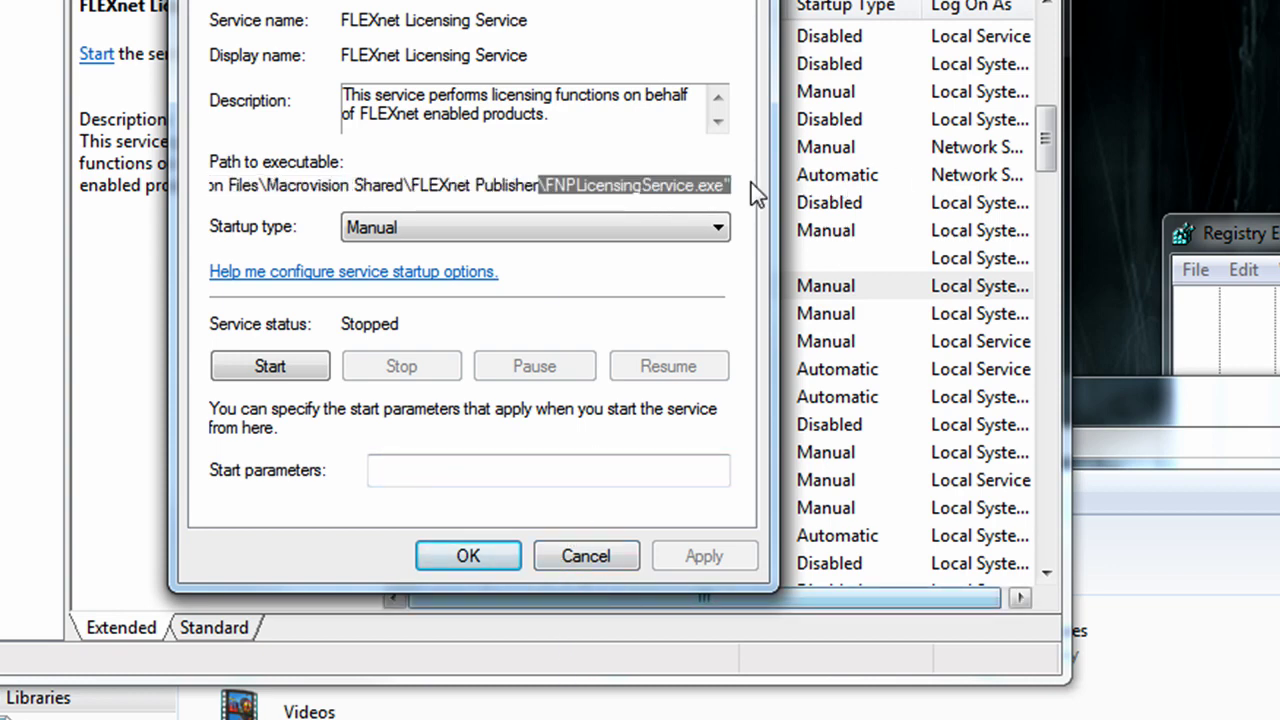
{"action": "left_click", "coordinate": [543, 558]}
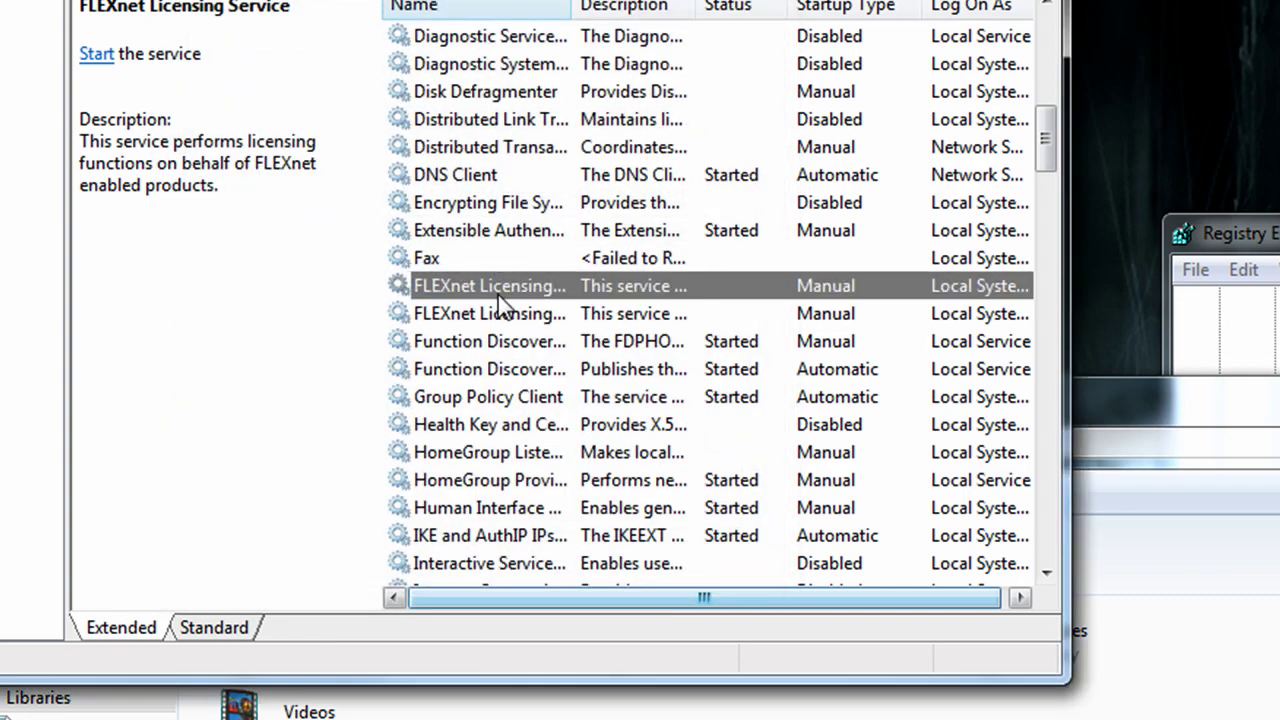
{"action": "left_click", "coordinate": [501, 263]}
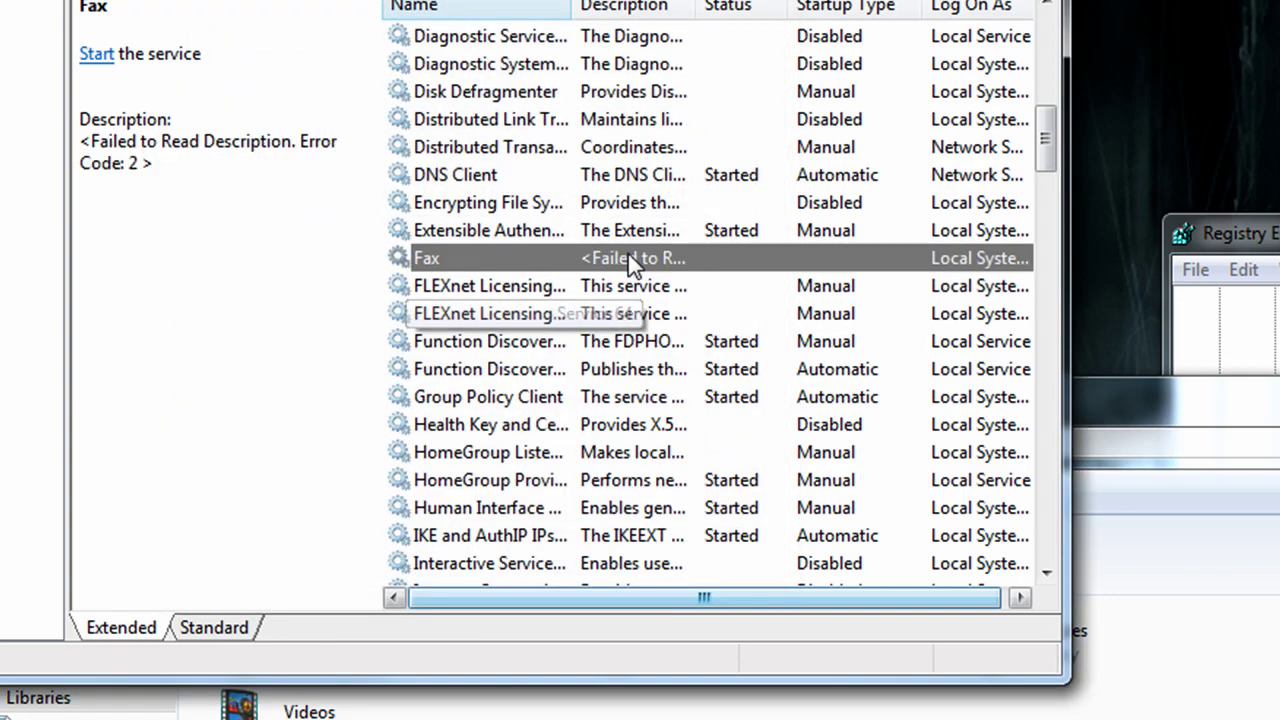
{"action": "left_click", "coordinate": [555, 170]}
Step: Sort the services by the Startup Type column and scroll through the sorted list
{"action": "scroll", "coordinate": [551, 170], "scroll_direction": "down", "scroll_amount": 6}
{"action": "scroll", "coordinate": [551, 170], "scroll_direction": "up", "scroll_amount": 6}
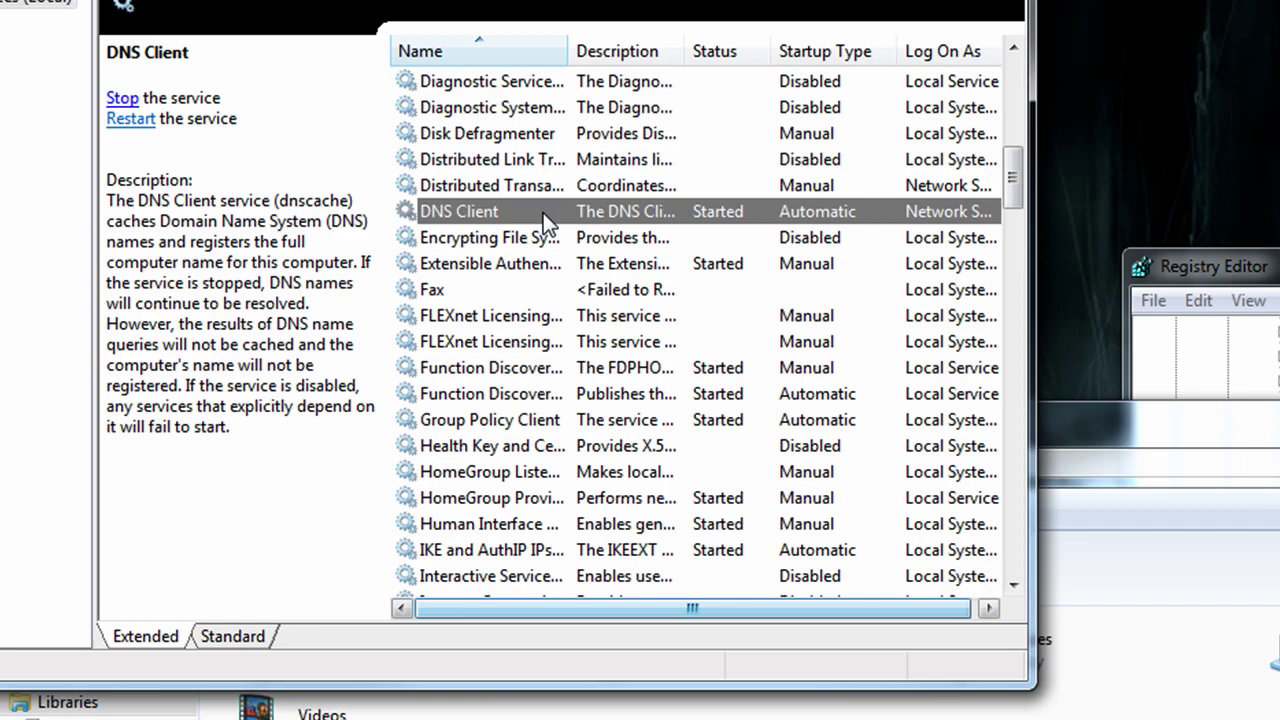
{"action": "scroll", "coordinate": [543, 213], "scroll_direction": "up", "scroll_amount": 8}
{"action": "left_click", "coordinate": [840, 52]}
{"action": "scroll", "coordinate": [705, 287], "scroll_direction": "up", "scroll_amount": 1}
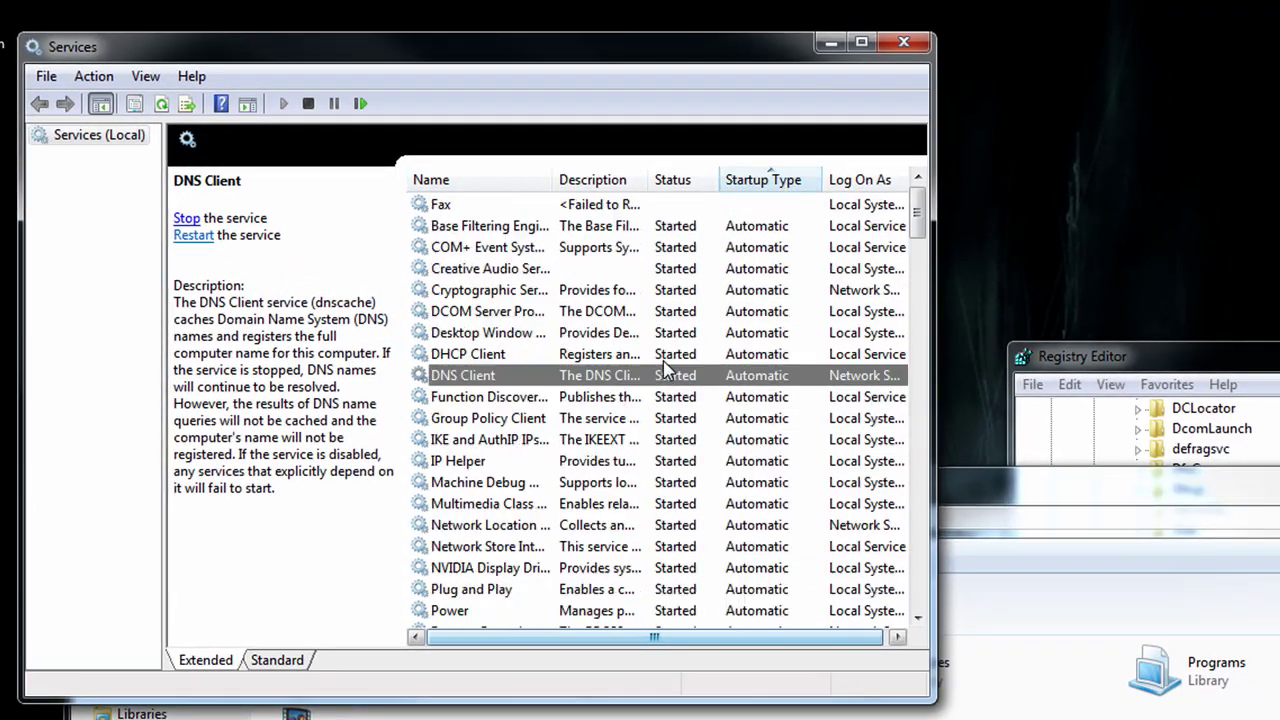
{"action": "scroll", "coordinate": [665, 372], "scroll_direction": "down", "scroll_amount": 20}
{"action": "scroll", "coordinate": [670, 380], "scroll_direction": "up", "scroll_amount": 5}
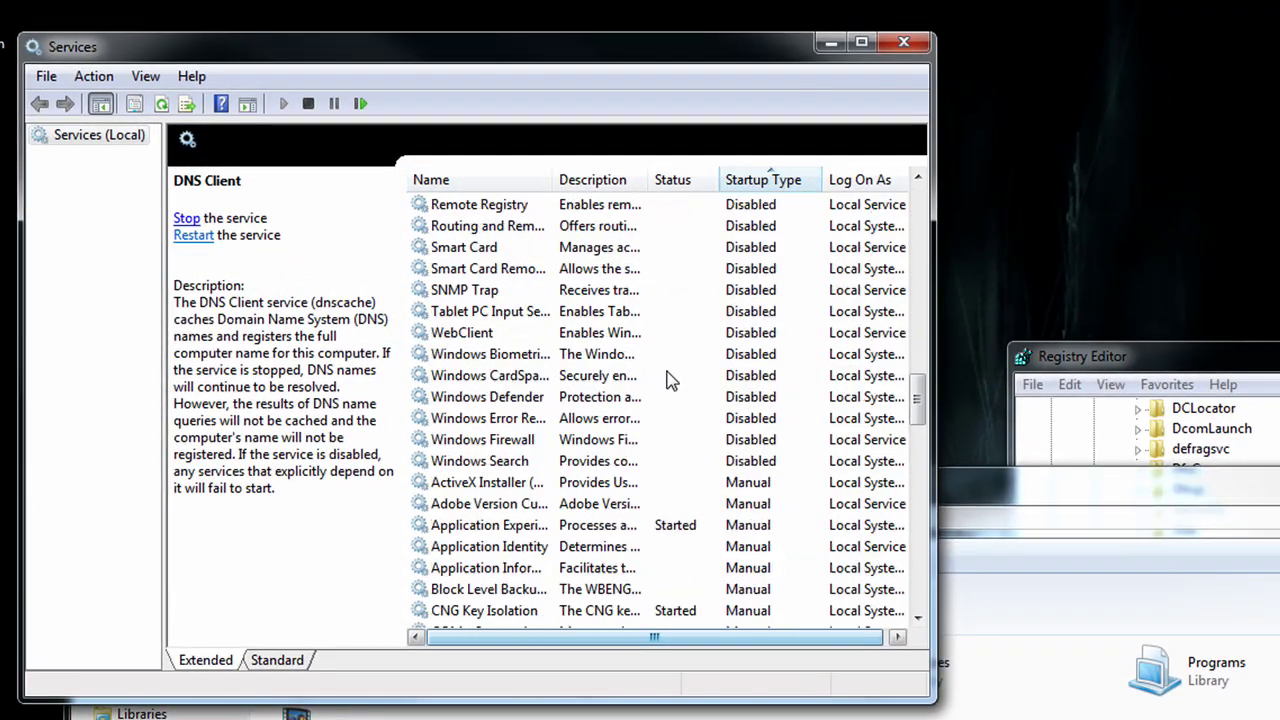
{"action": "scroll", "coordinate": [667, 378], "scroll_direction": "up", "scroll_amount": 4}
{"action": "scroll", "coordinate": [516, 298], "scroll_direction": "up", "scroll_amount": 4}
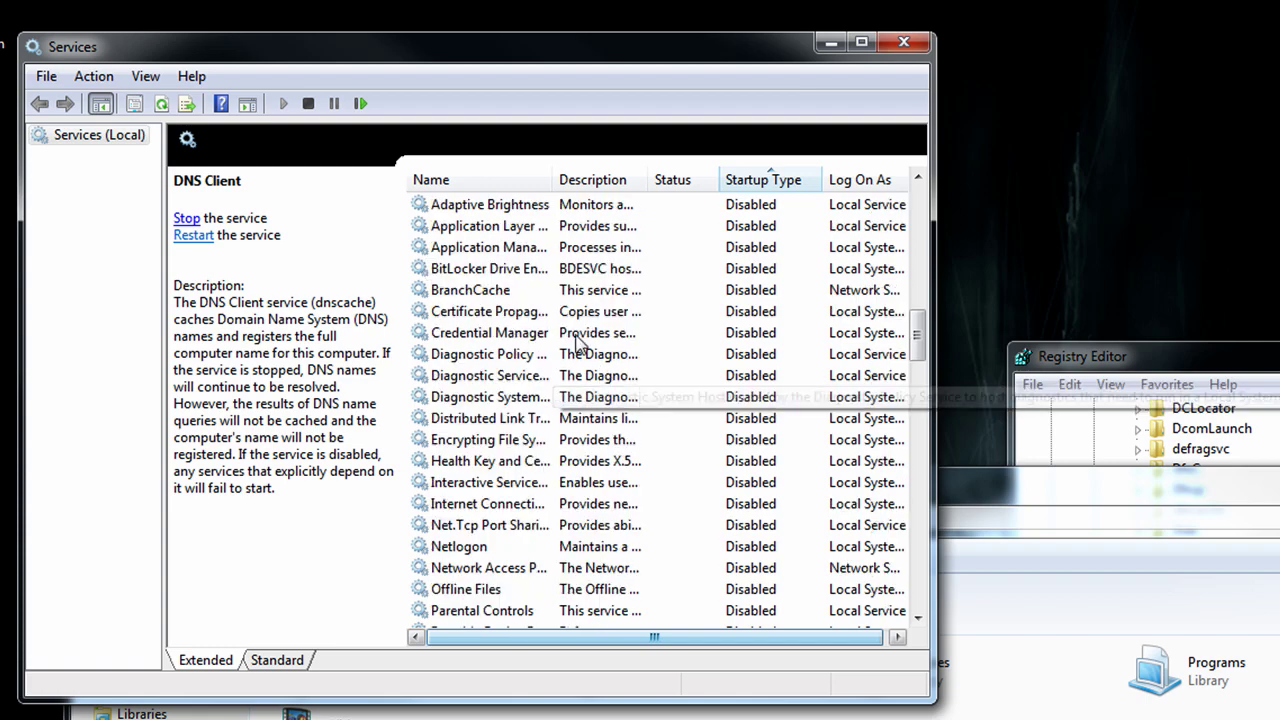
{"action": "scroll", "coordinate": [578, 343], "scroll_direction": "up", "scroll_amount": 5}
{"action": "scroll", "coordinate": [551, 550], "scroll_direction": "down", "scroll_amount": 3}
Step: Select Adaptive Brightness, then Windows Search, then Adaptive Brightness again
{"action": "left_click", "coordinate": [506, 332]}
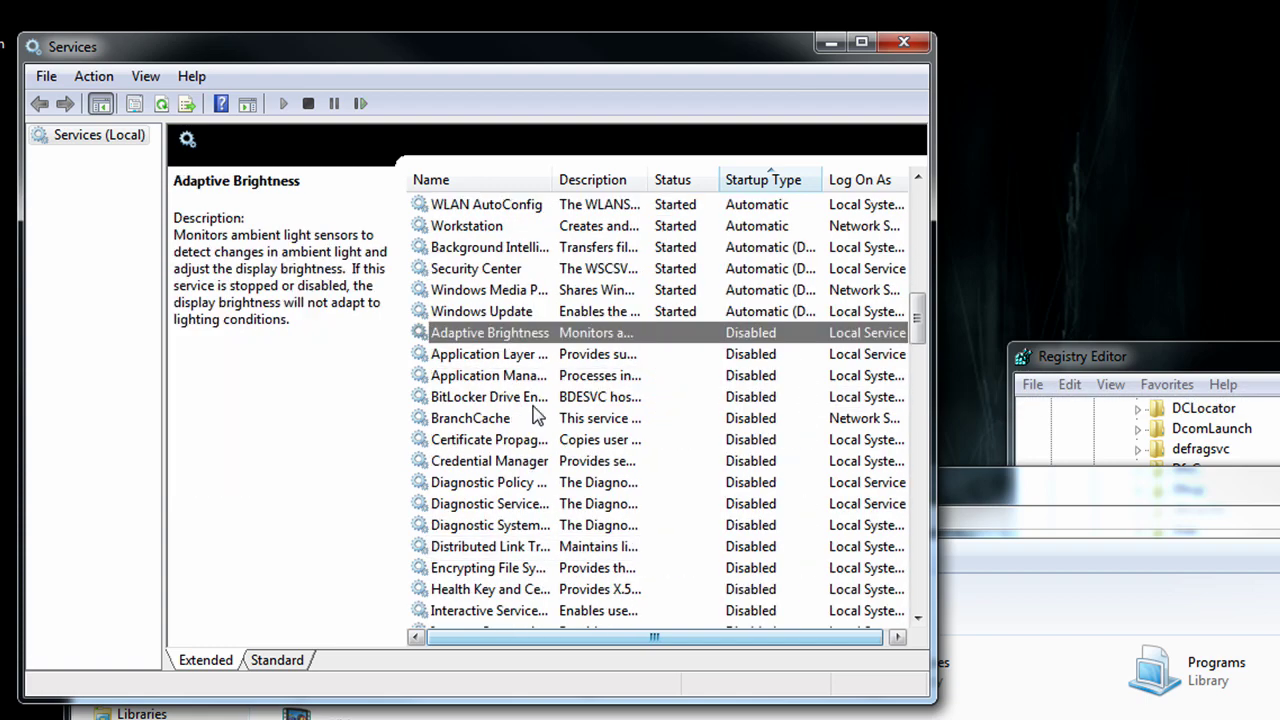
{"action": "scroll", "coordinate": [571, 503], "scroll_direction": "down", "scroll_amount": 11}
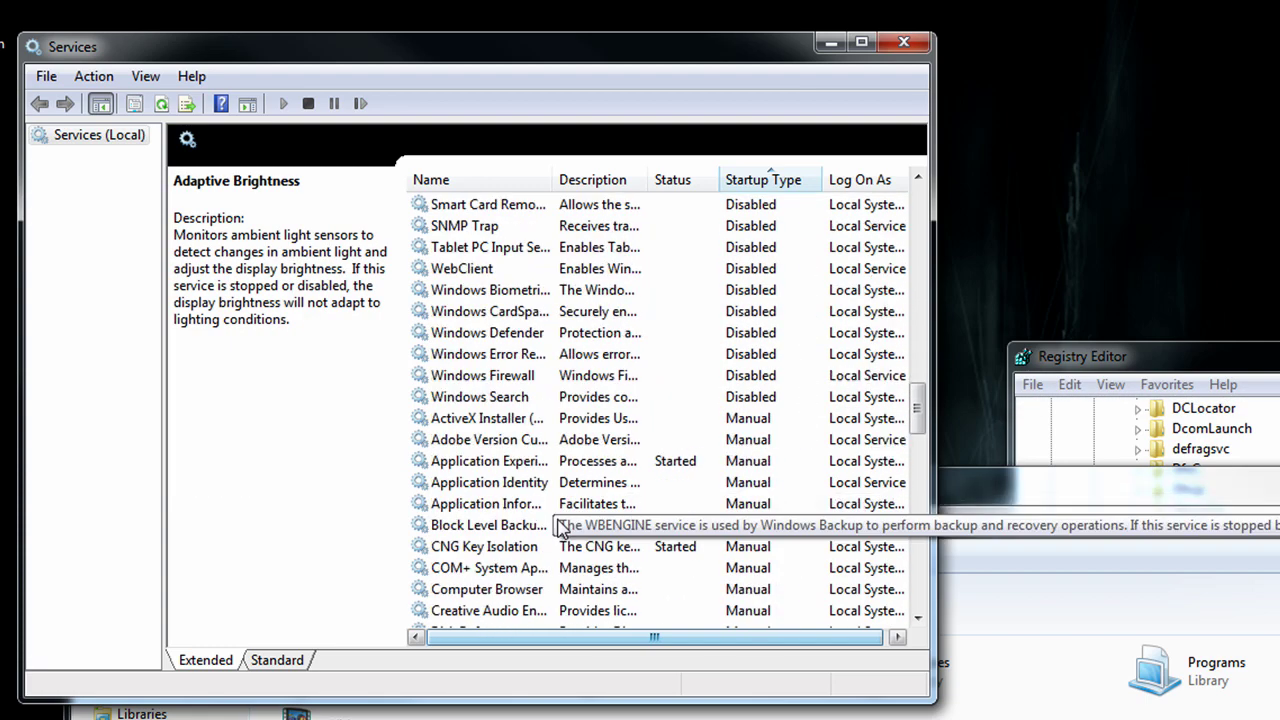
{"action": "left_click", "coordinate": [505, 398]}
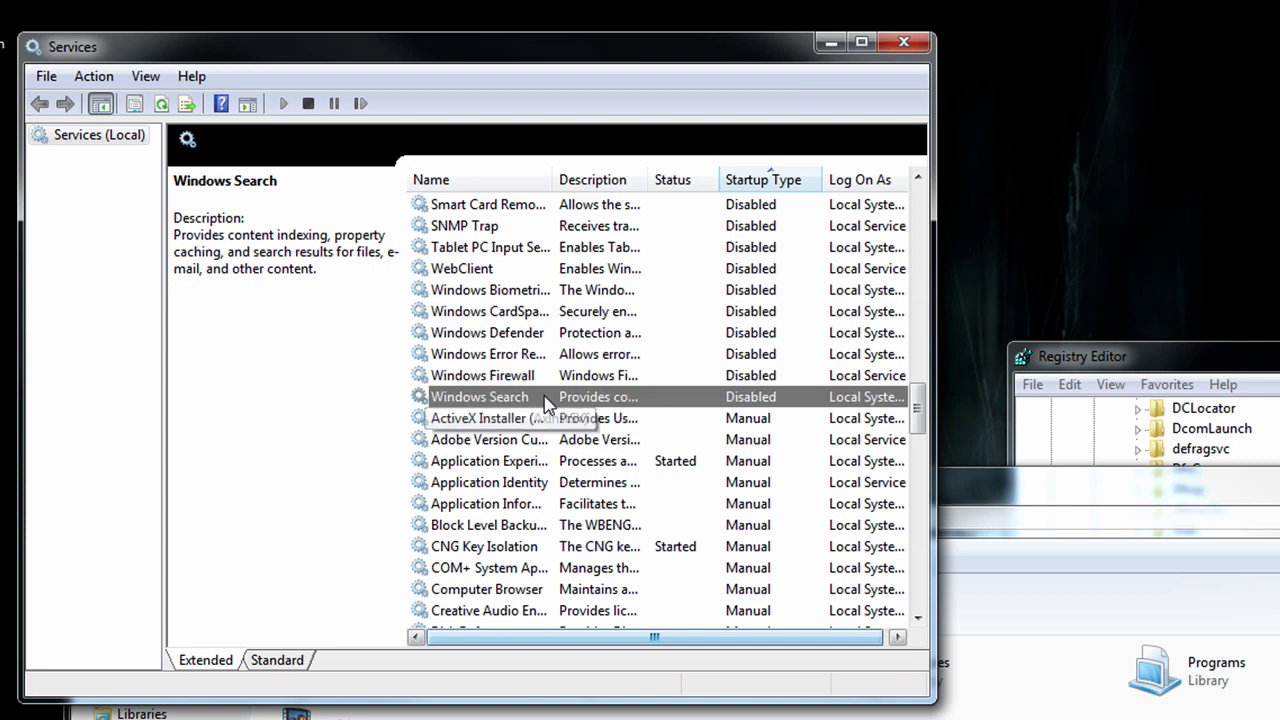
{"action": "scroll", "coordinate": [530, 395], "scroll_direction": "up", "scroll_amount": 12}
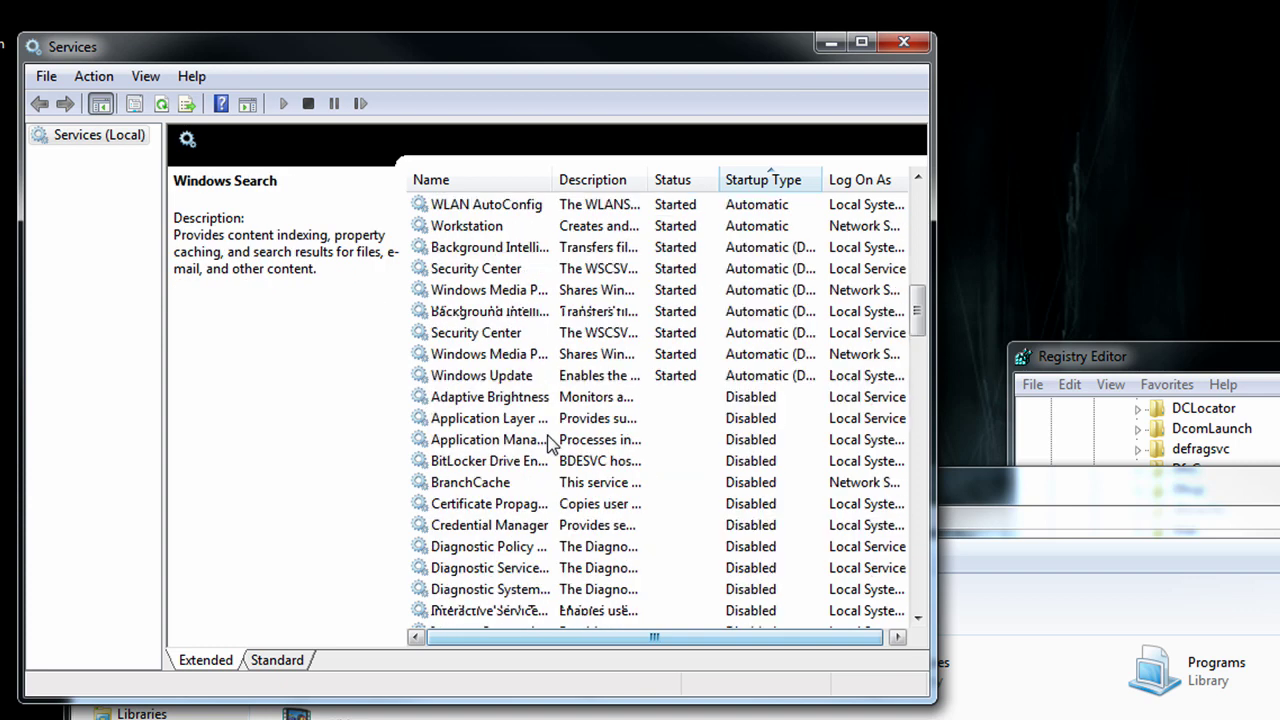
{"action": "left_click", "coordinate": [502, 398]}
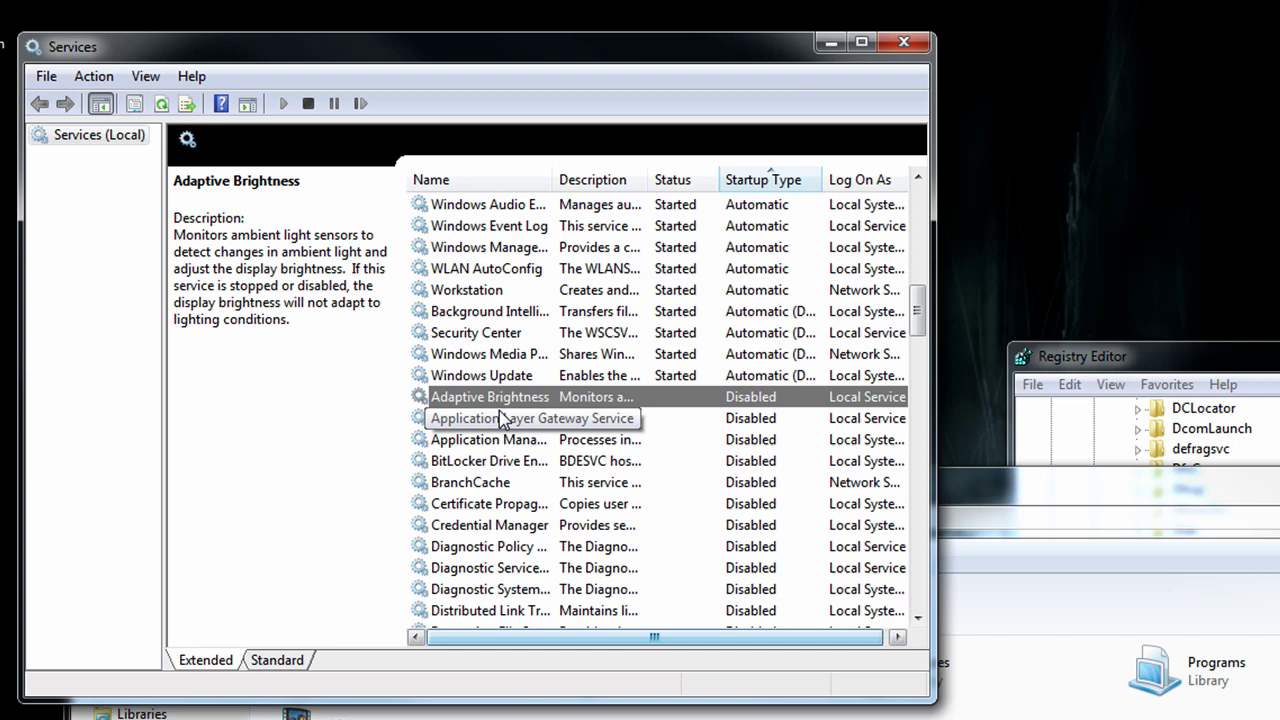
Step: Drag the System Configuration window to the centre of the screen
{"action": "left_click_drag", "start_coordinate": [1190, 214], "coordinate": [500, 203]}
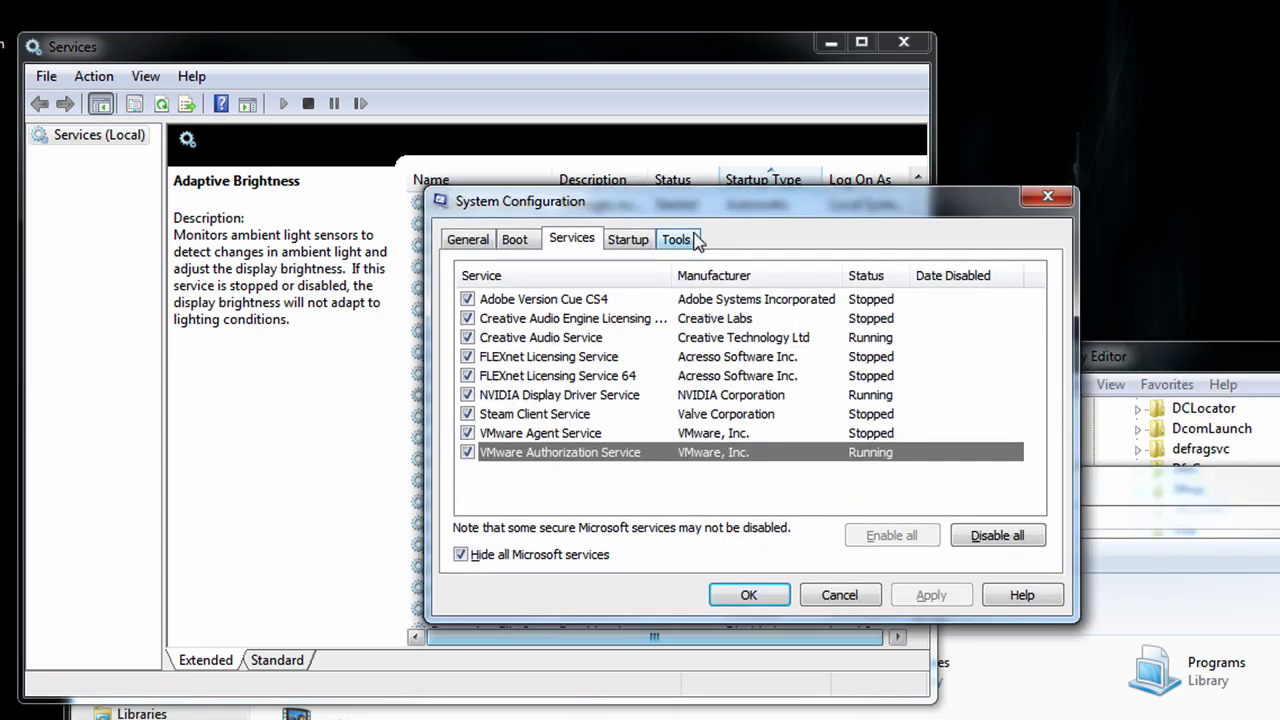